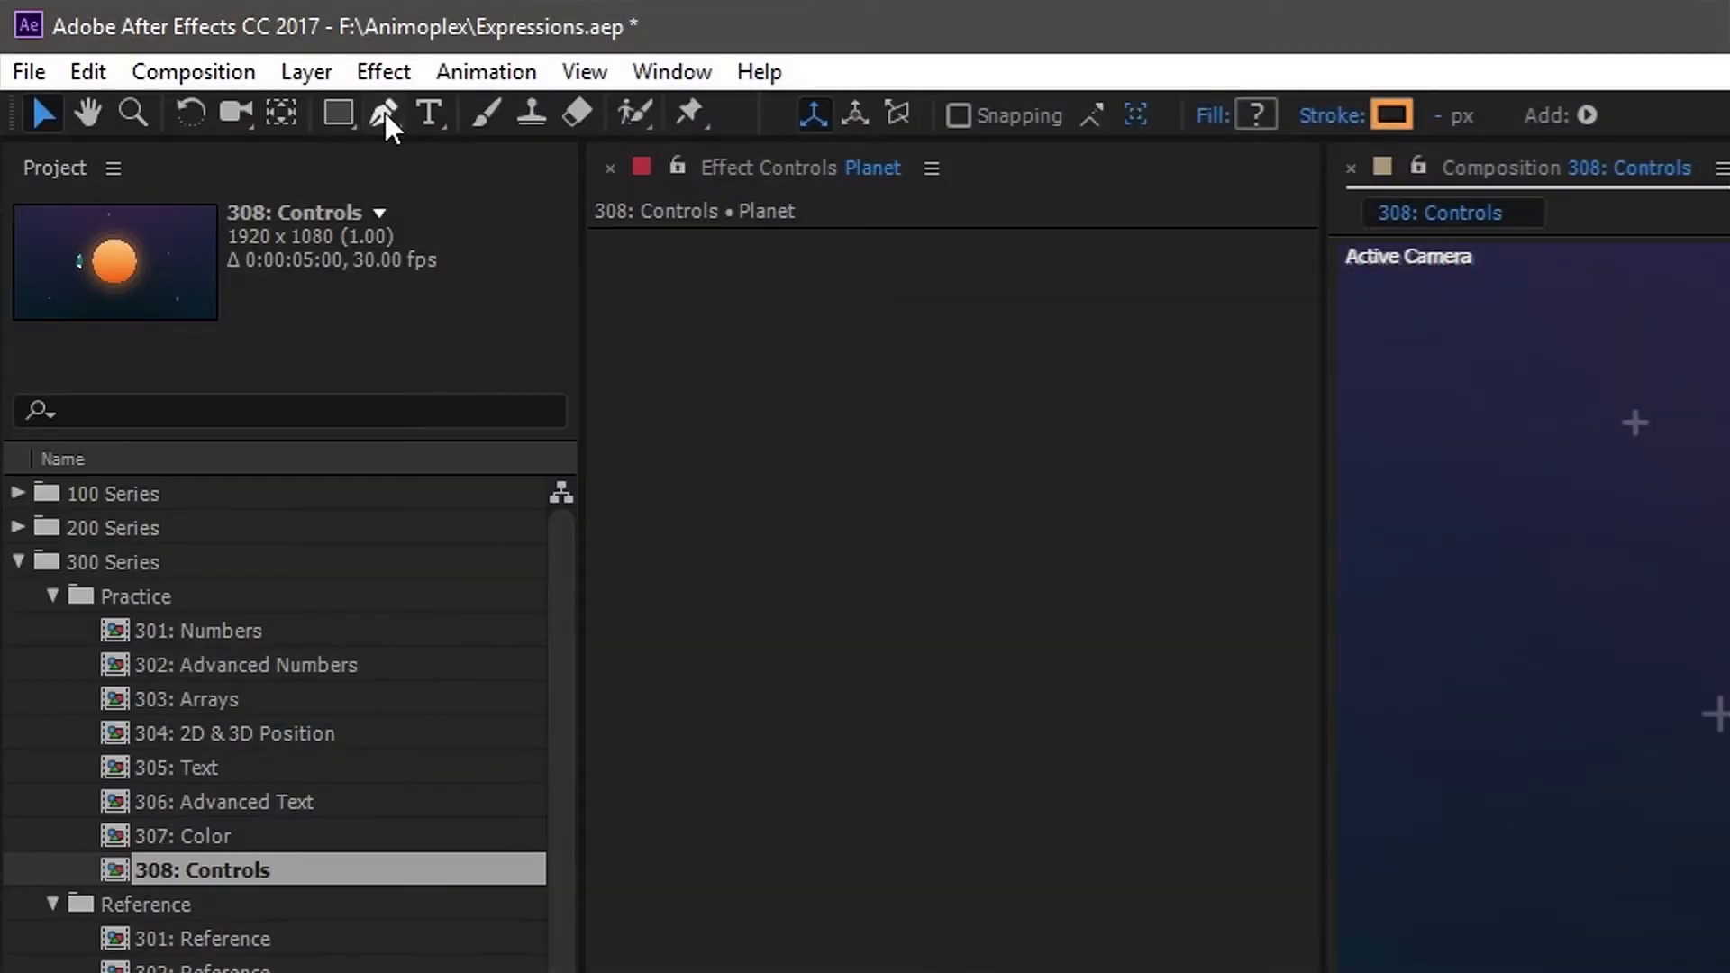
Add a Slider Control expression effect to the Planet layer
{"action": "left_click", "coordinate": [383, 74]}
{"action": "mouse_move", "coordinate": [538, 511]}
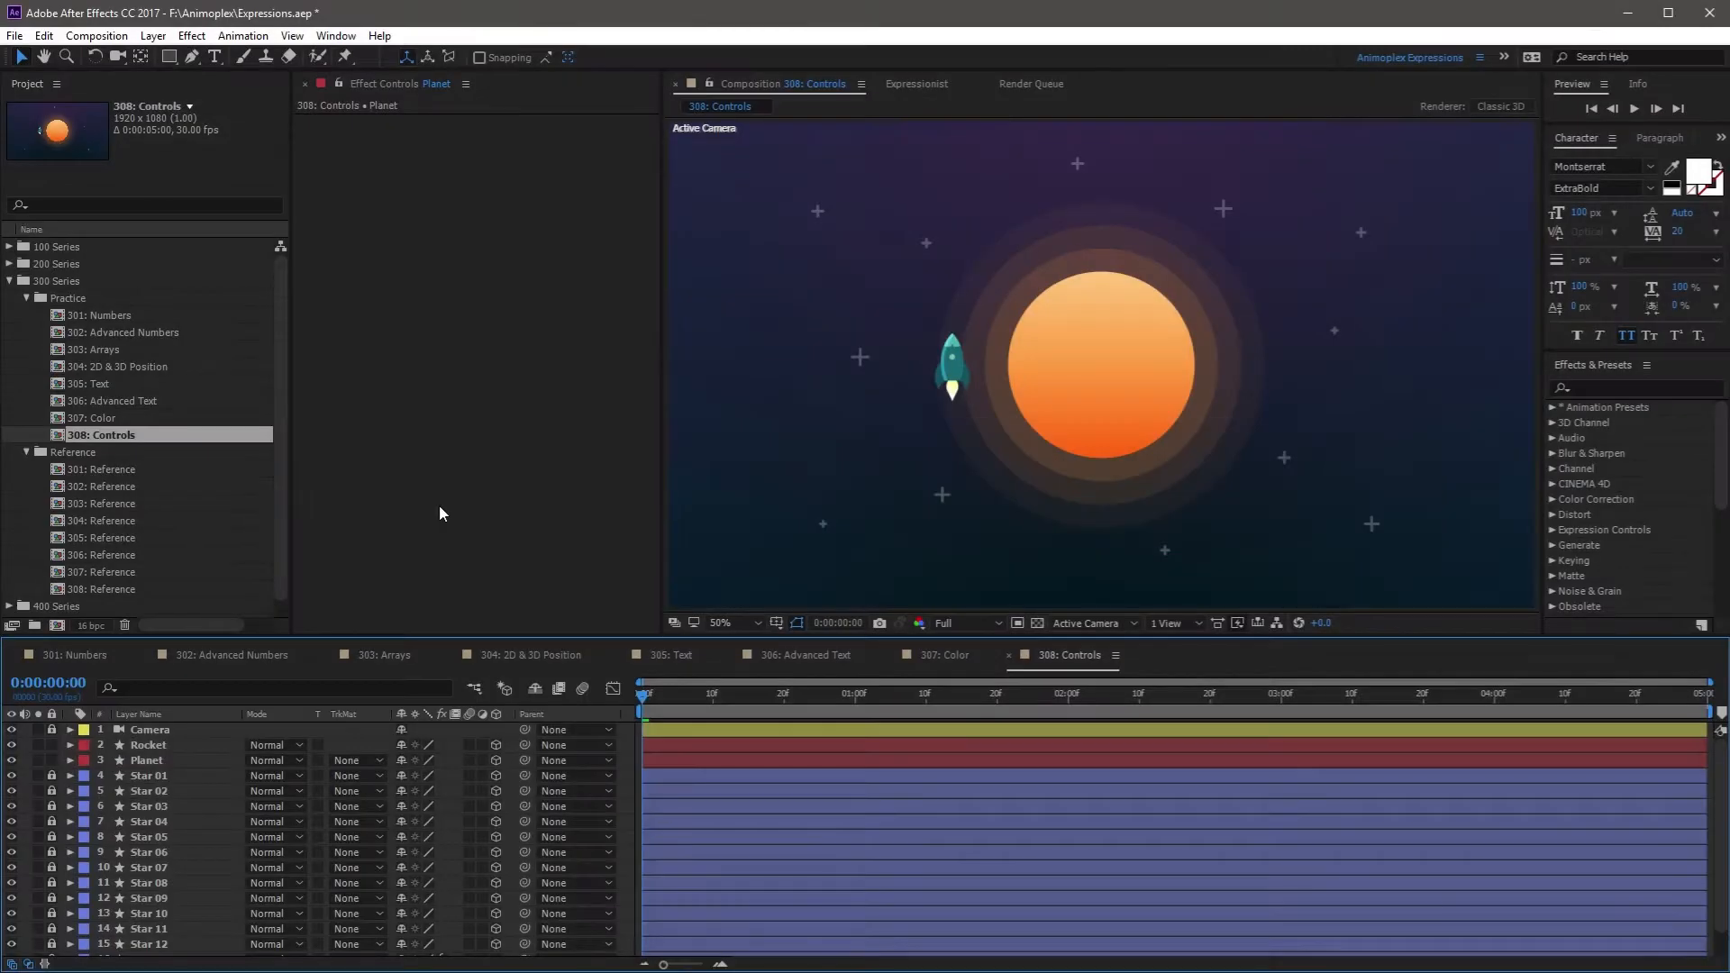
{"action": "left_click", "coordinate": [162, 760]}
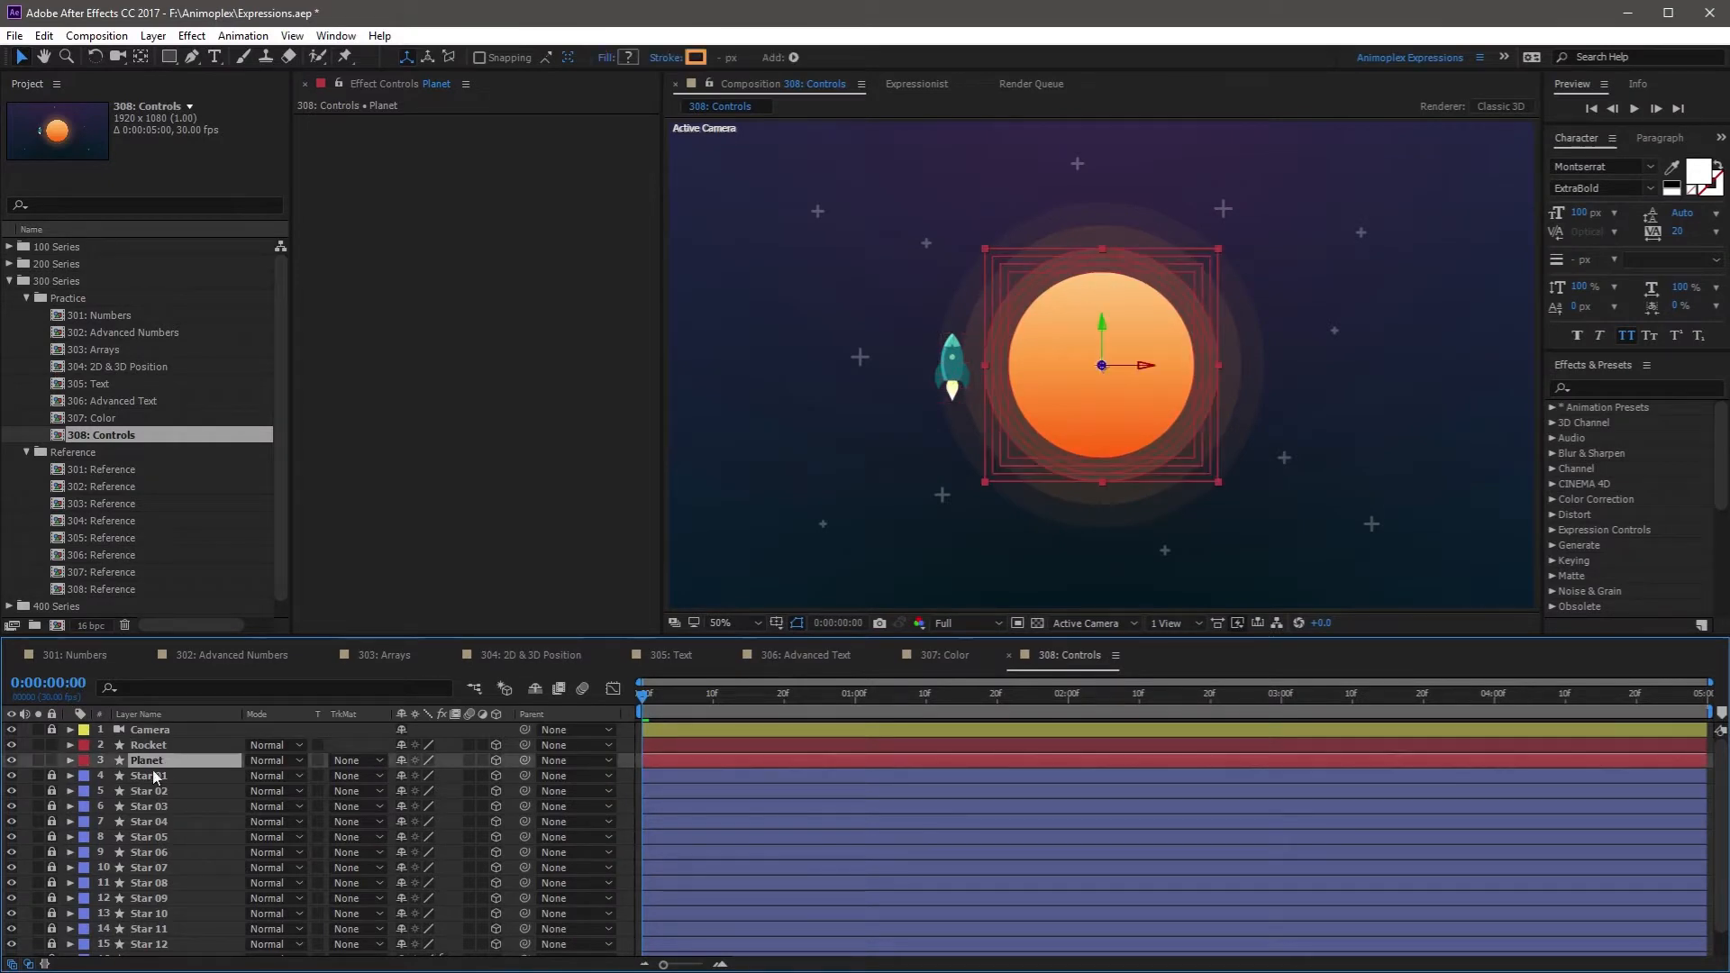
{"action": "left_click", "coordinate": [192, 36]}
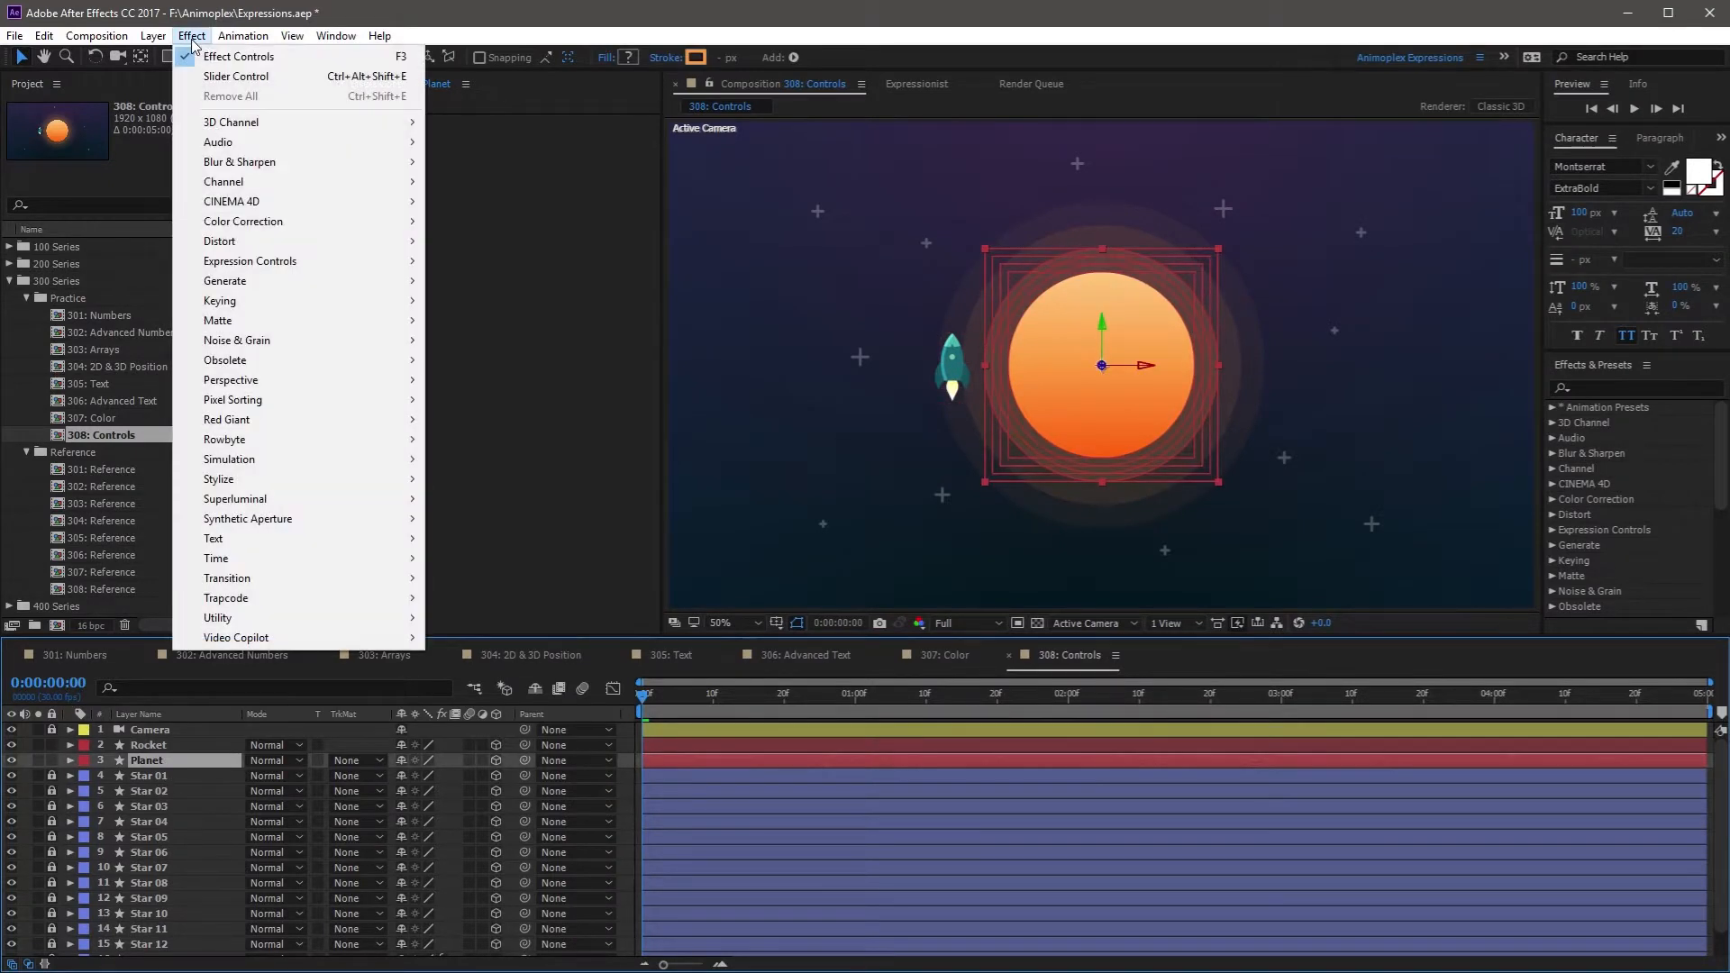
{"action": "mouse_move", "coordinate": [271, 262]}
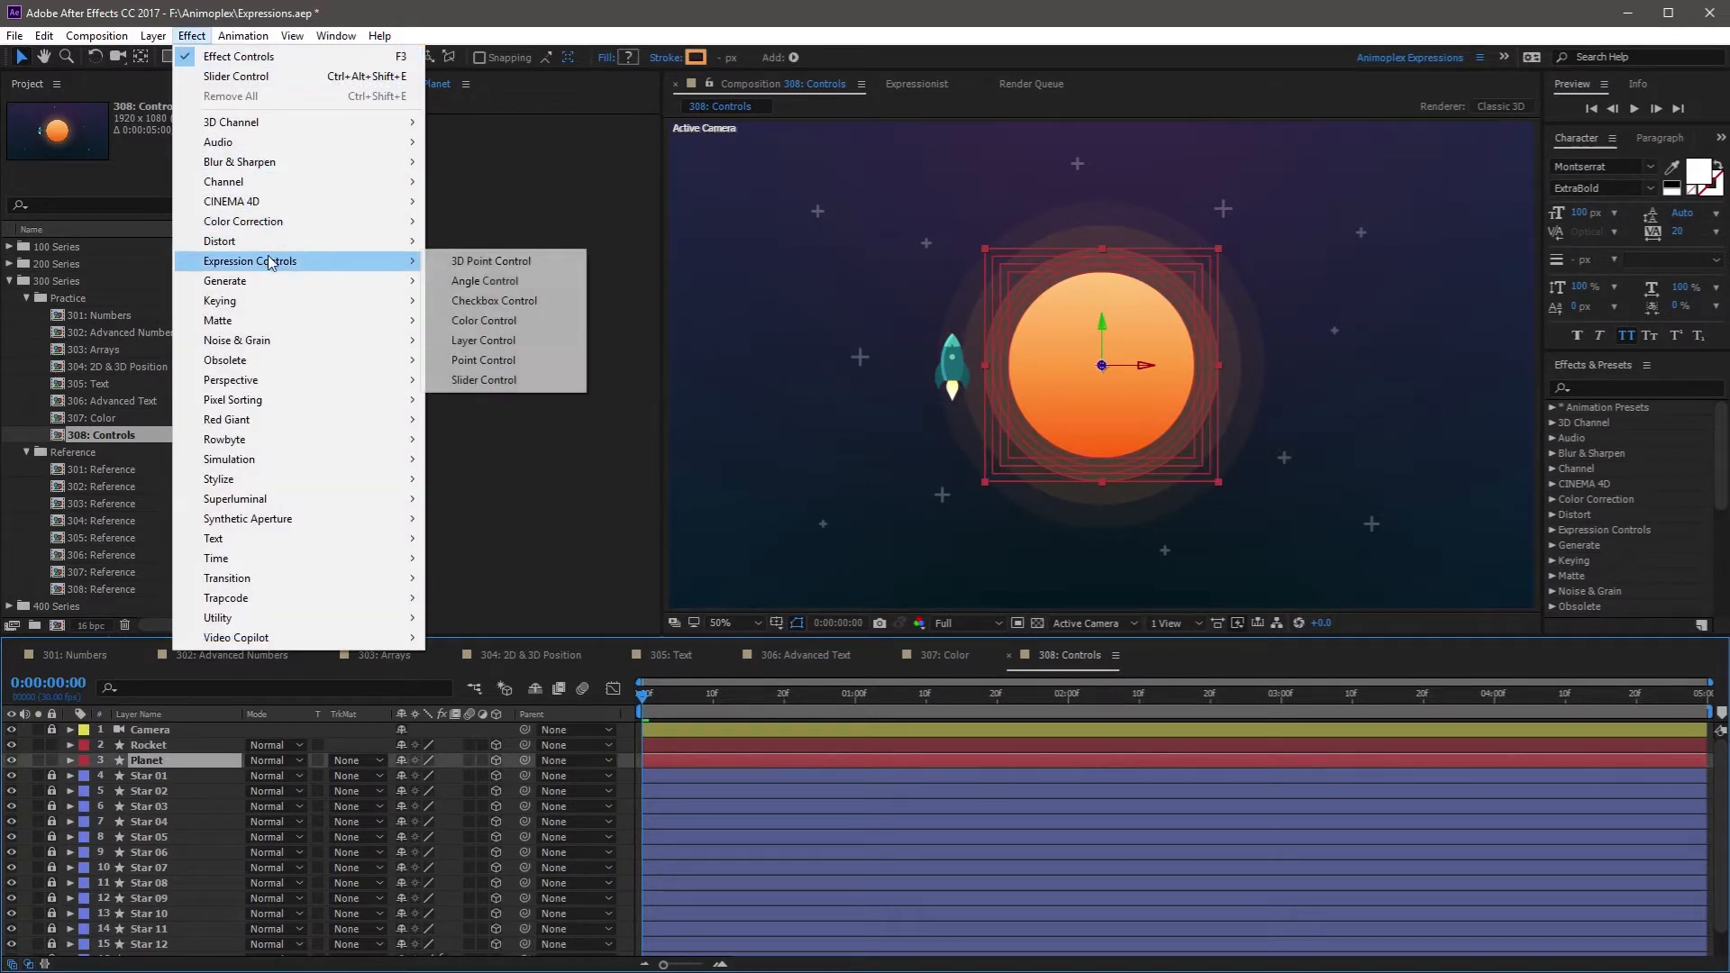
{"action": "left_click", "coordinate": [498, 381]}
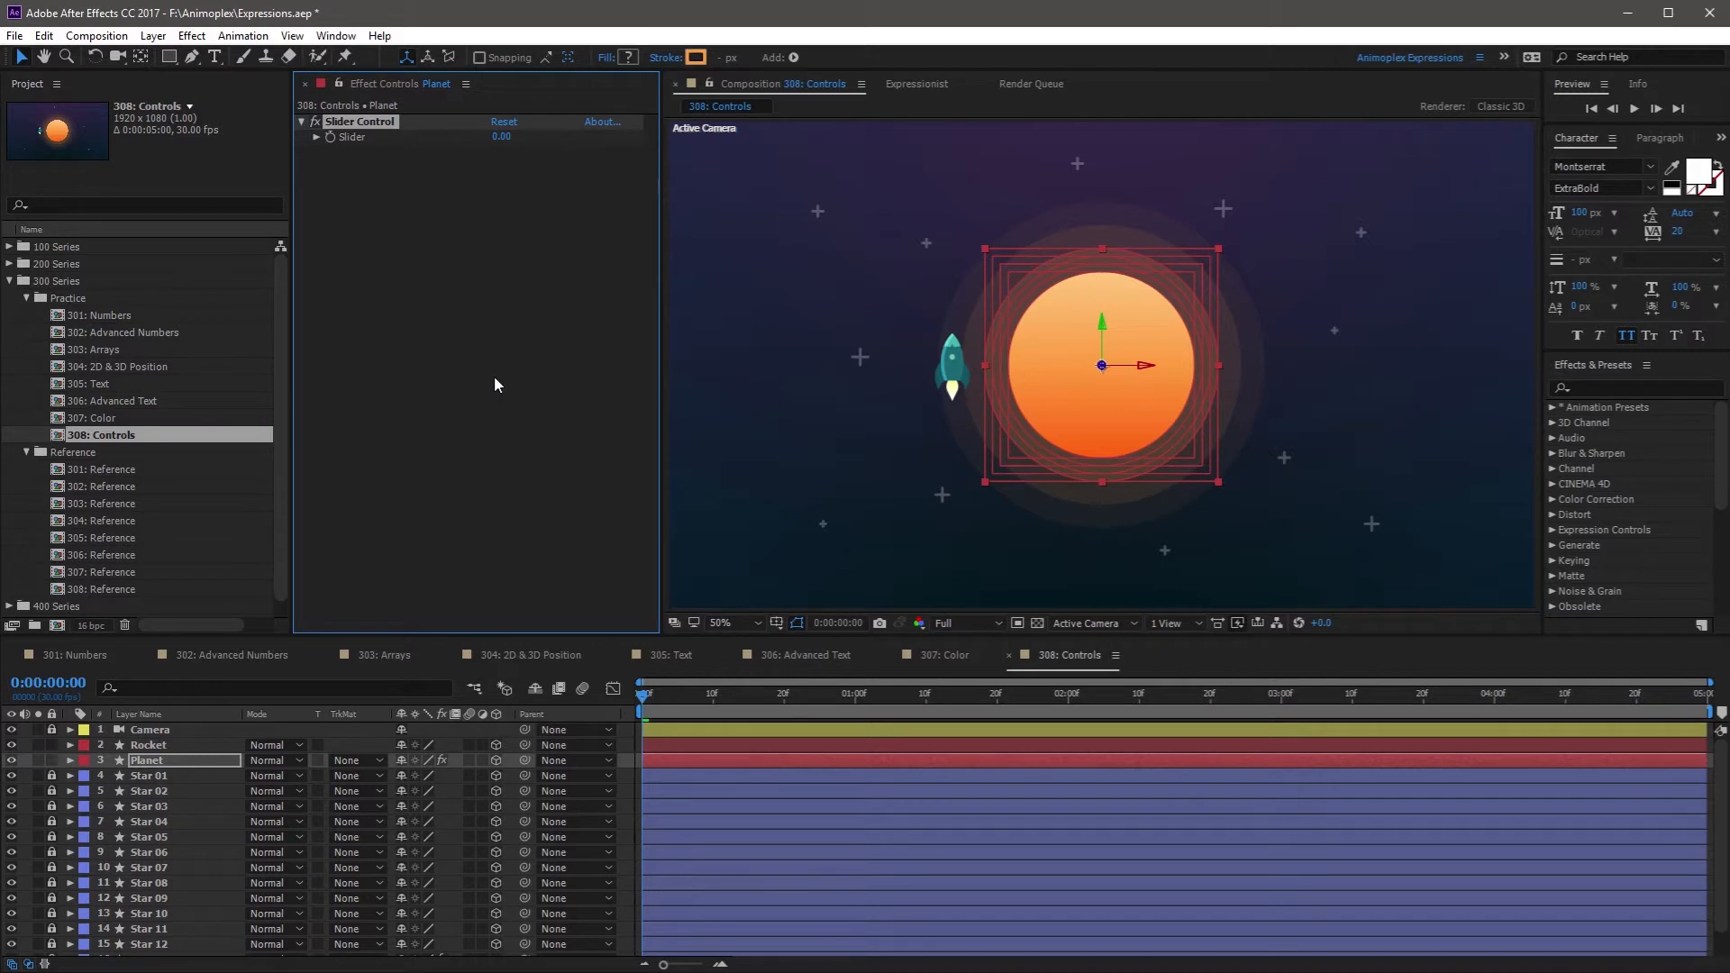
Add expressions to the Planet's Scale and Opacity that link both properties to the Slider Control's slider
{"action": "left_click", "coordinate": [146, 761]}
{"action": "key", "text": "s"}
{"action": "key", "text": "shift+t"}
{"action": "left_click", "coordinate": [116, 776], "text": "alt"}
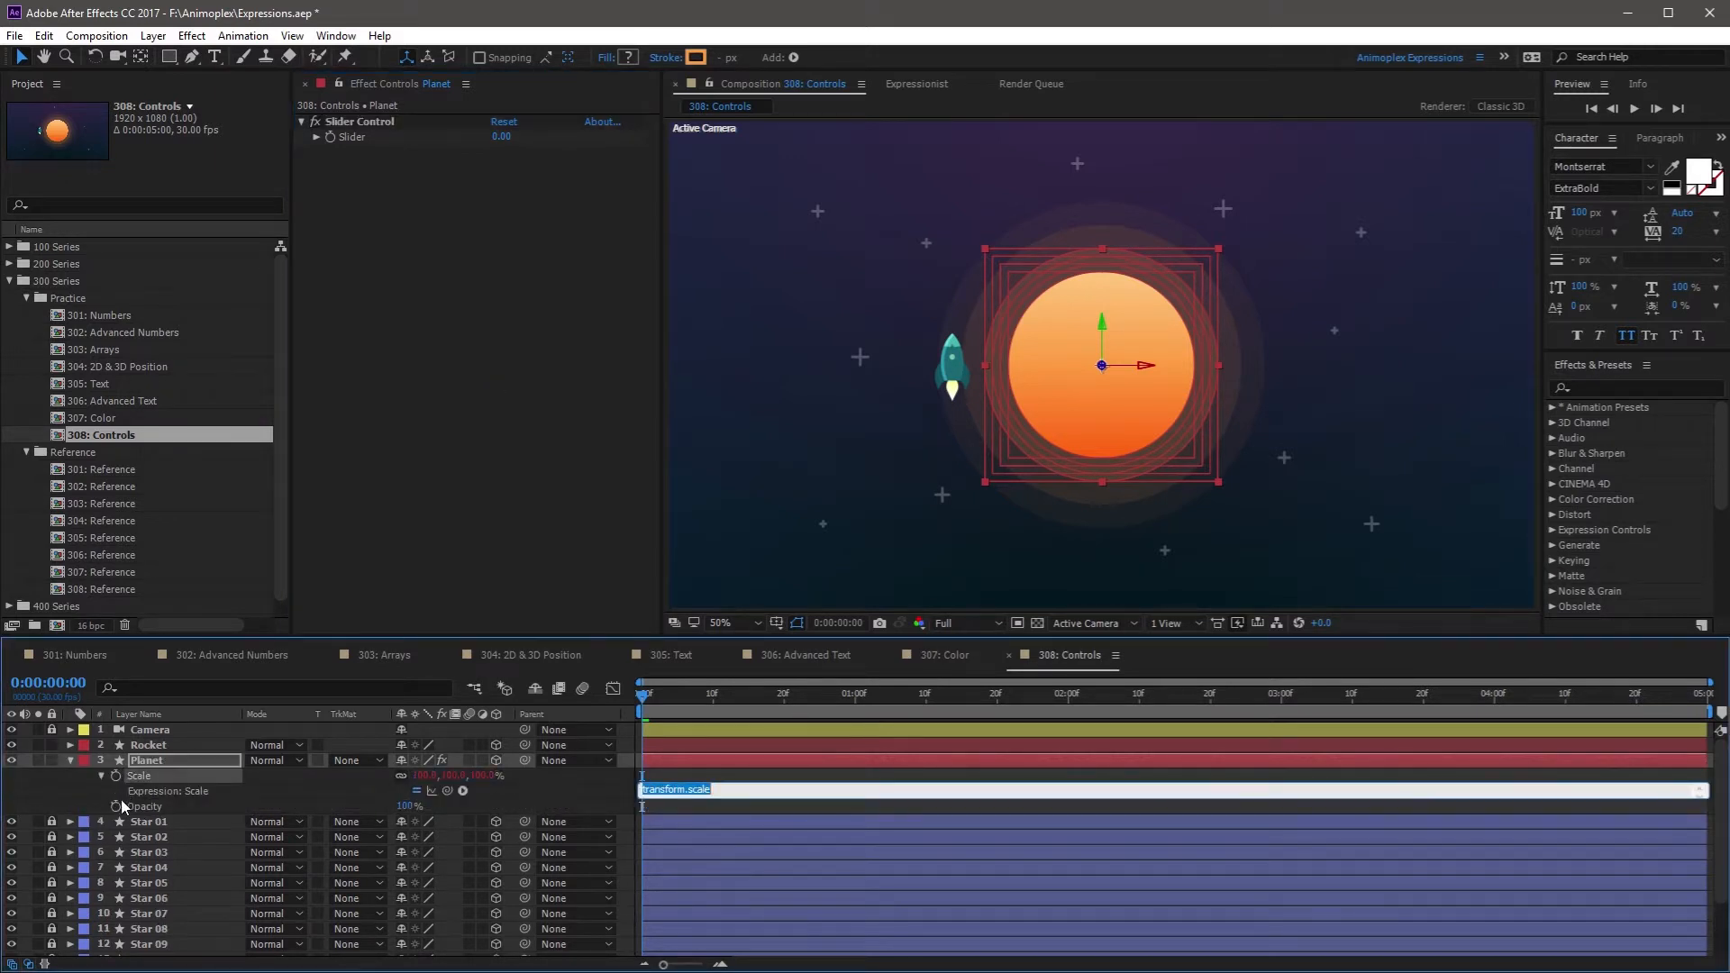
{"action": "left_click", "coordinate": [117, 806], "text": "alt"}
{"action": "left_click_drag", "start_coordinate": [462, 821], "coordinate": [353, 135]}
{"action": "left_click_drag", "start_coordinate": [463, 791], "coordinate": [344, 133]}
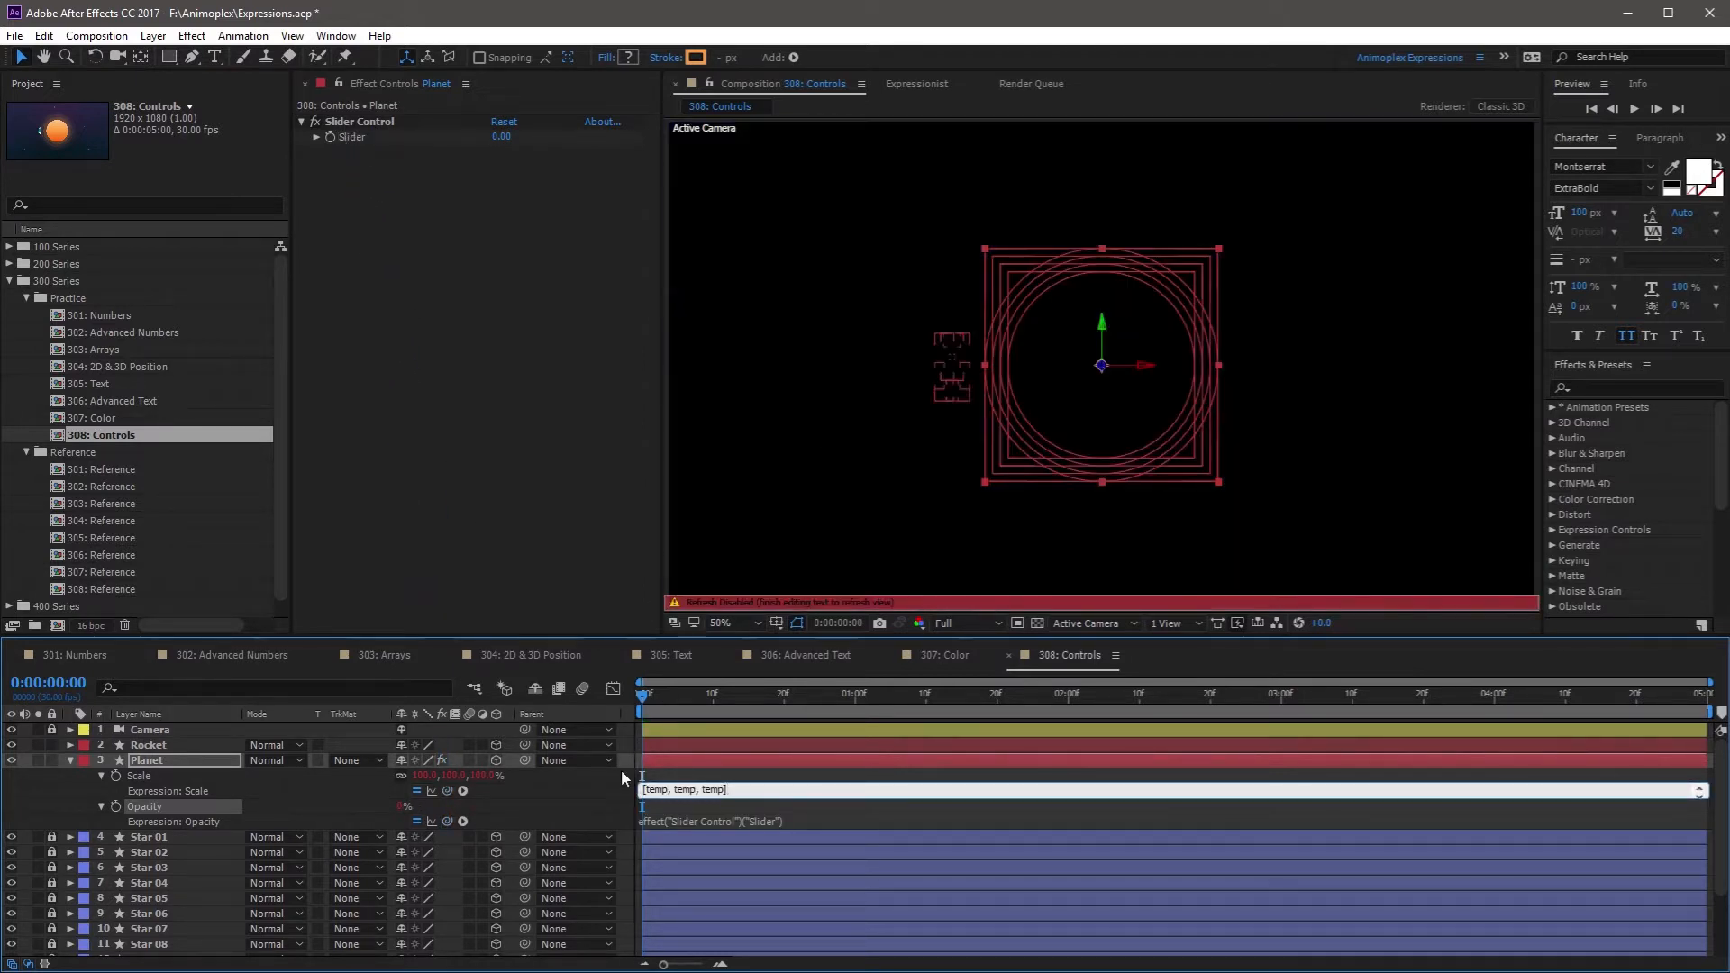
{"action": "left_click", "coordinate": [511, 780]}
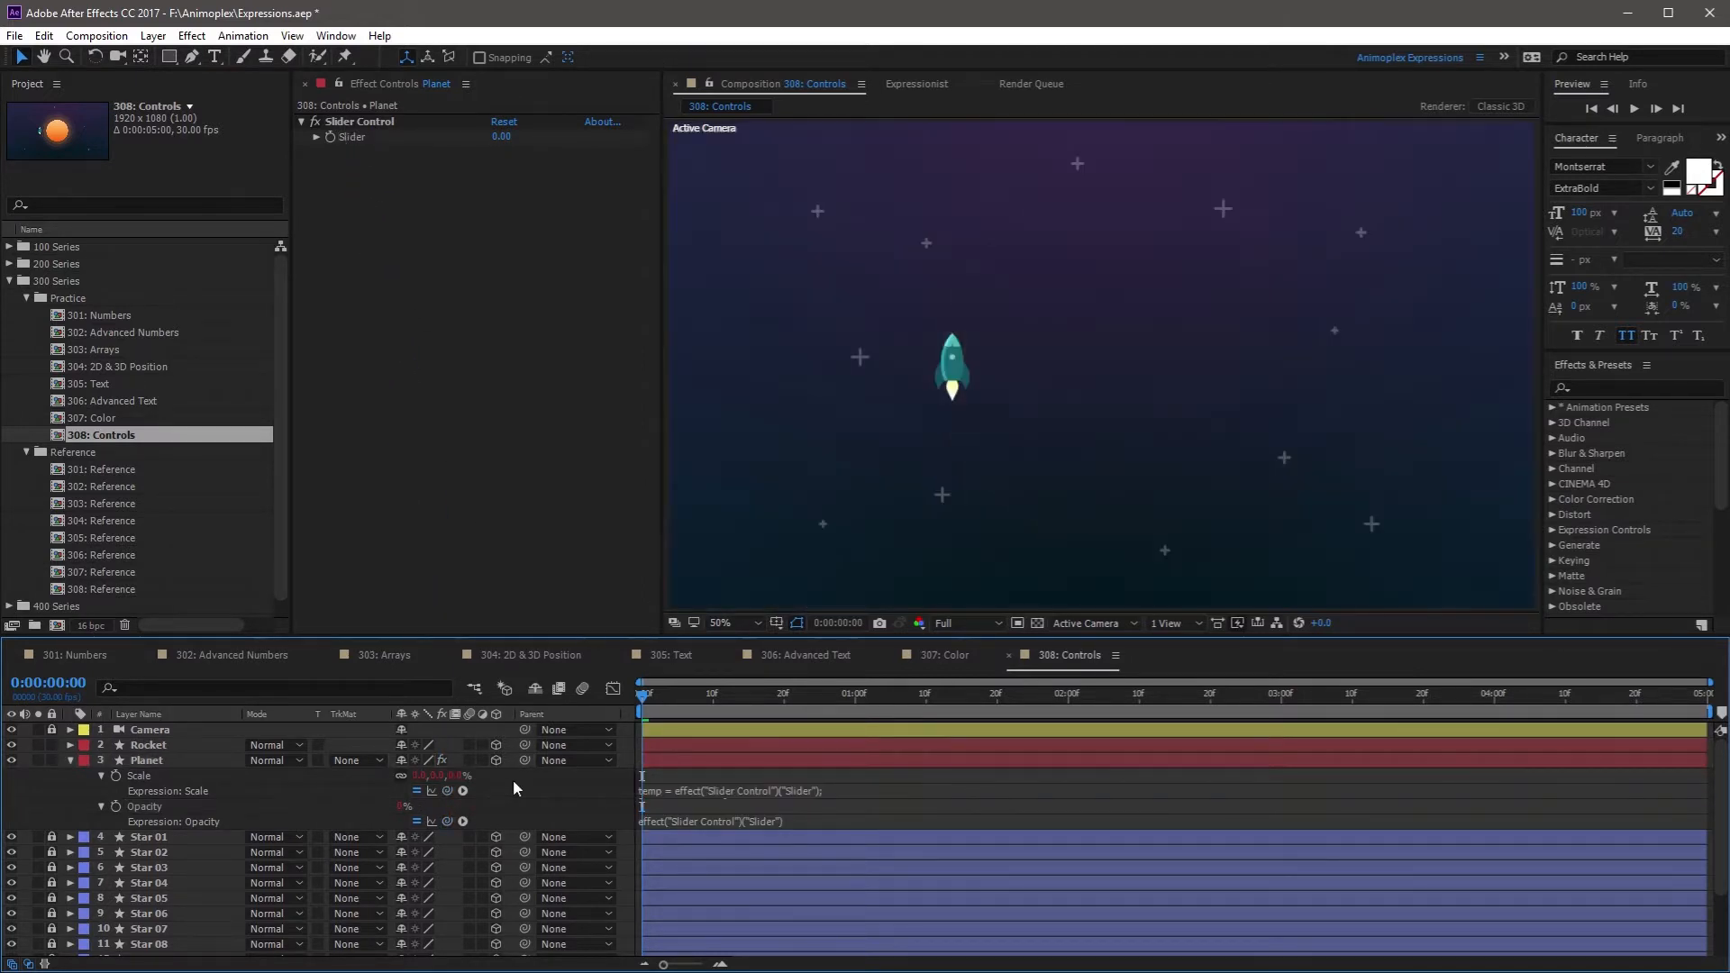
{"action": "left_click", "coordinate": [715, 790]}
{"action": "left_click", "coordinate": [656, 799]}
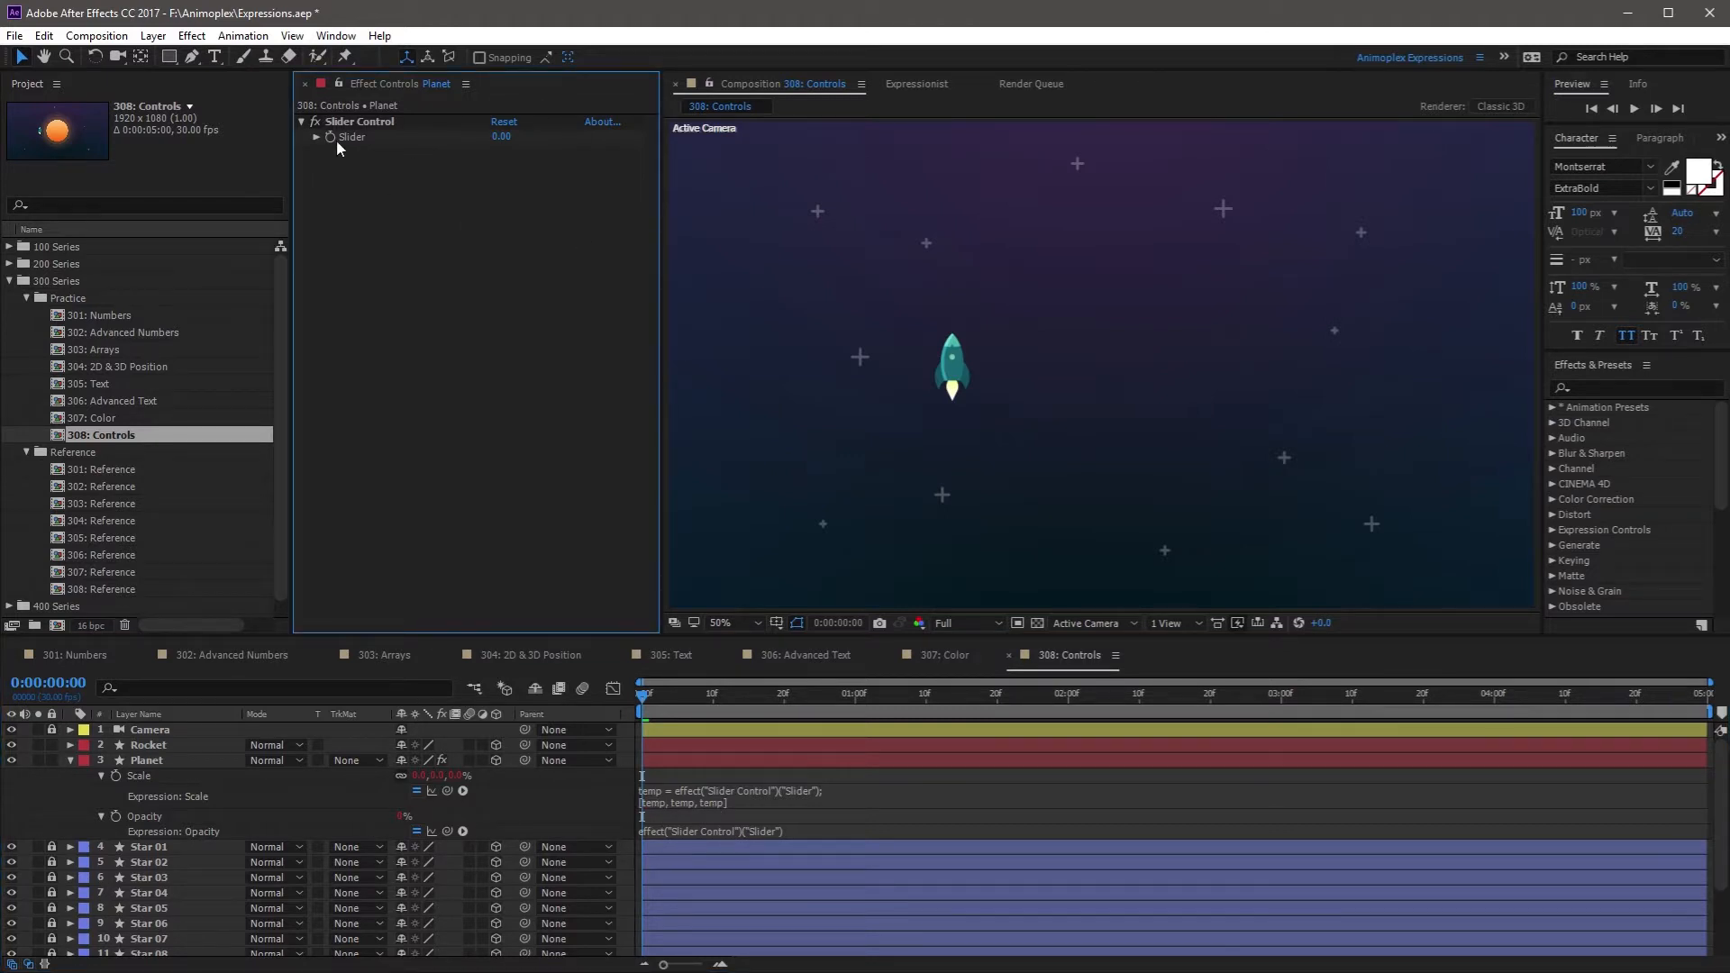
Keyframe the Planet's slider from 0 at the composition's start to 100 at 2 seconds
{"action": "left_click", "coordinate": [338, 142]}
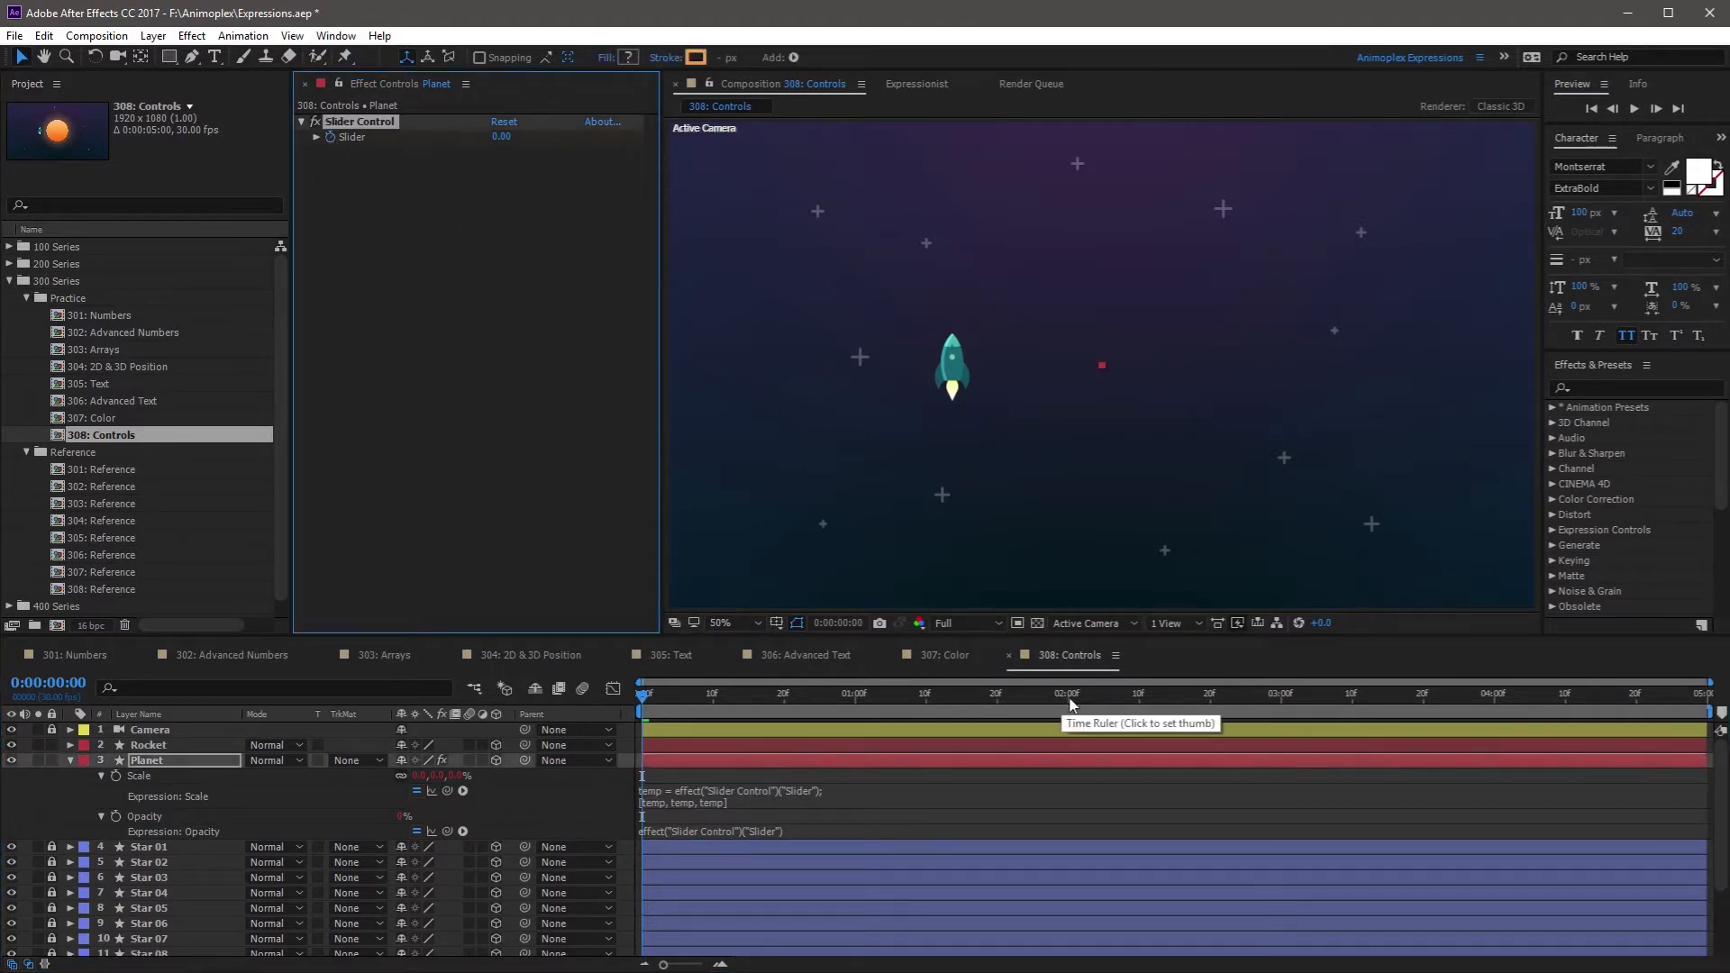
{"action": "left_click", "coordinate": [1070, 705]}
{"action": "left_click", "coordinate": [501, 139]}
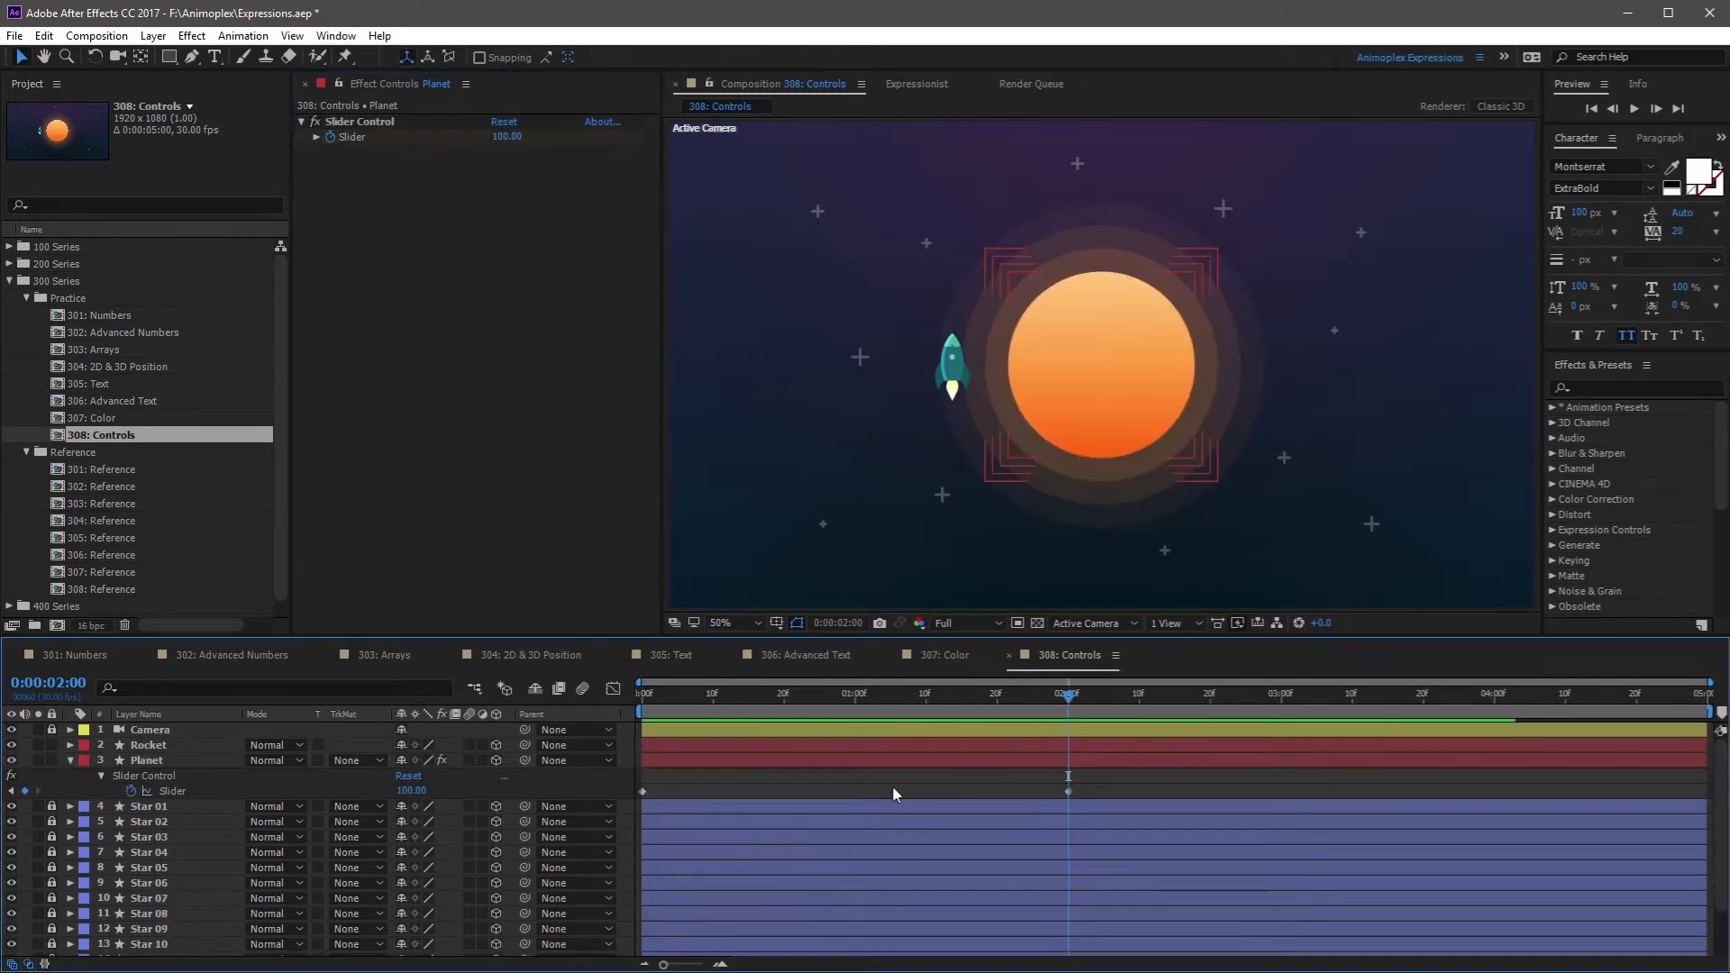
Apply Easy Ease to both slider keyframes and preview the animation from the first frame
{"action": "left_click_drag", "start_coordinate": [1110, 777], "coordinate": [619, 814]}
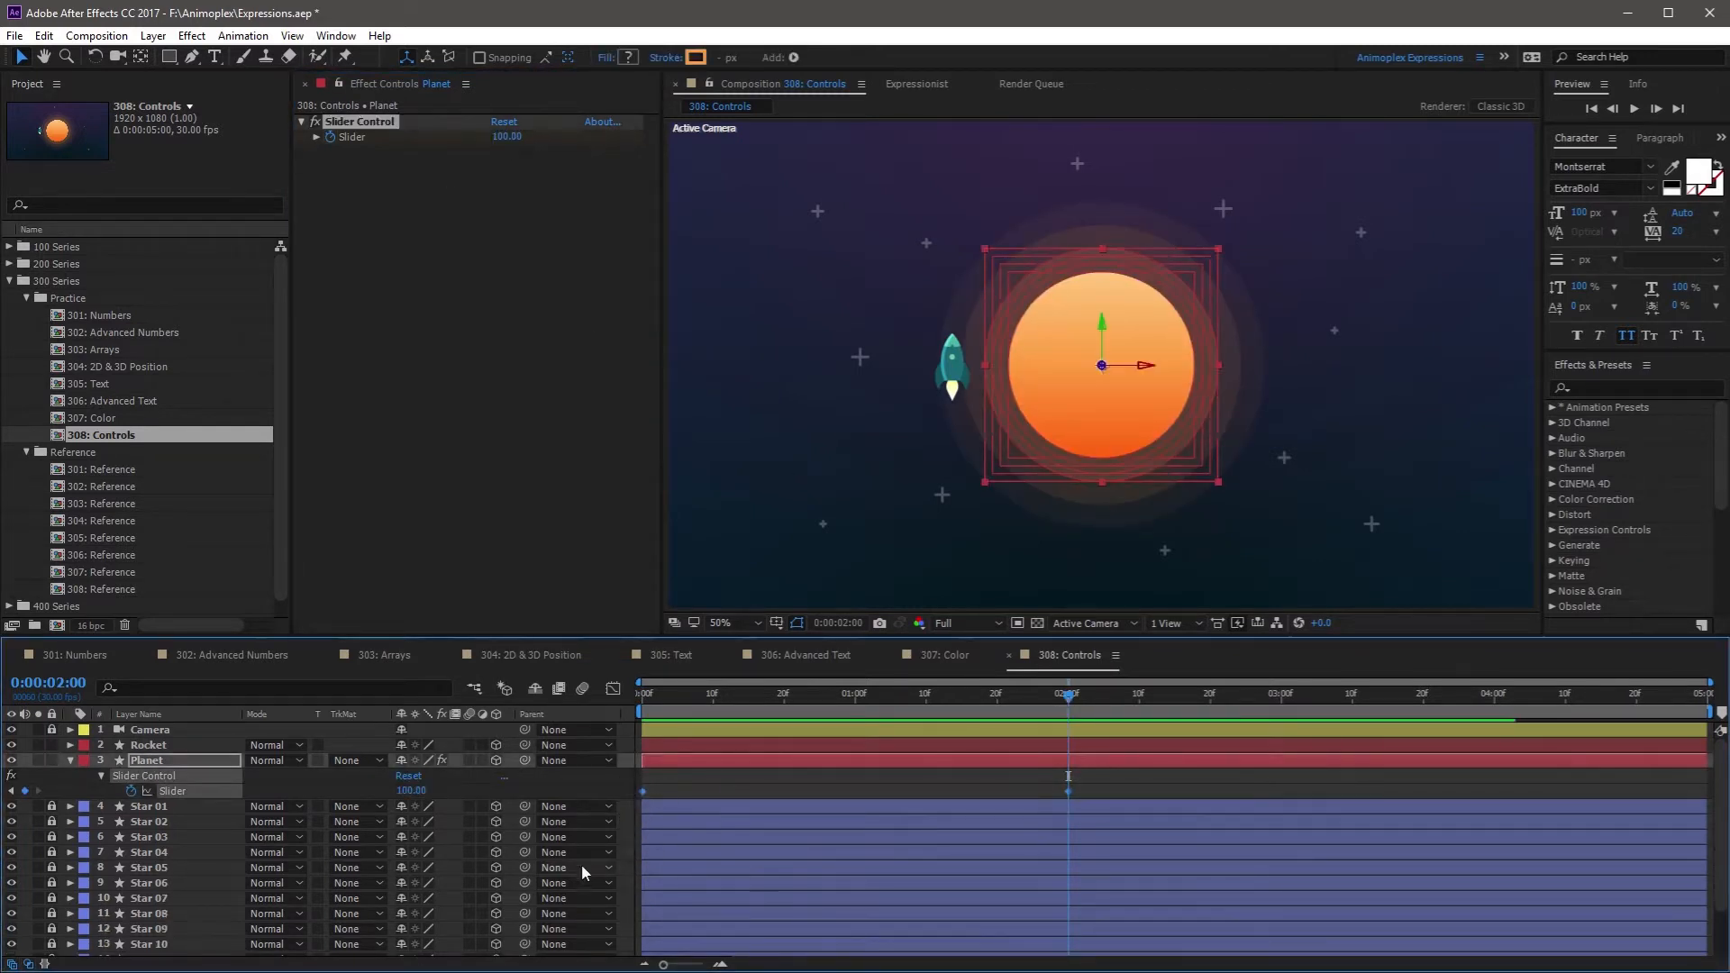
{"action": "key", "text": "F9"}
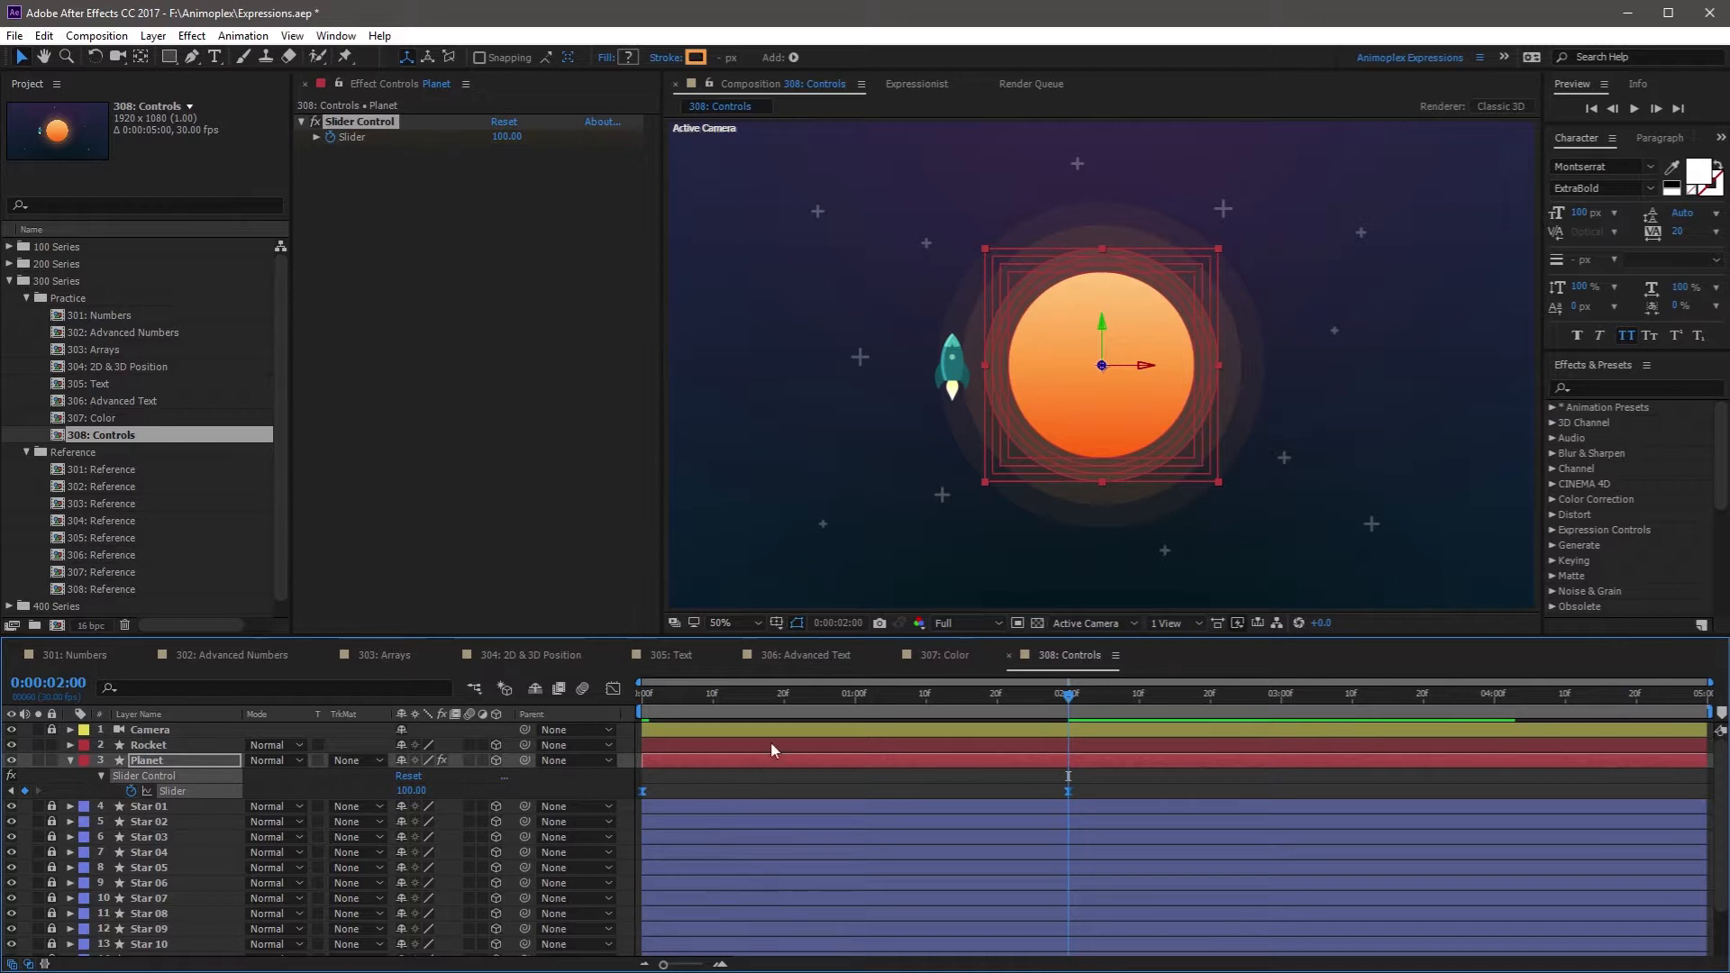
{"action": "key", "text": "Home"}
{"action": "key", "text": "space"}
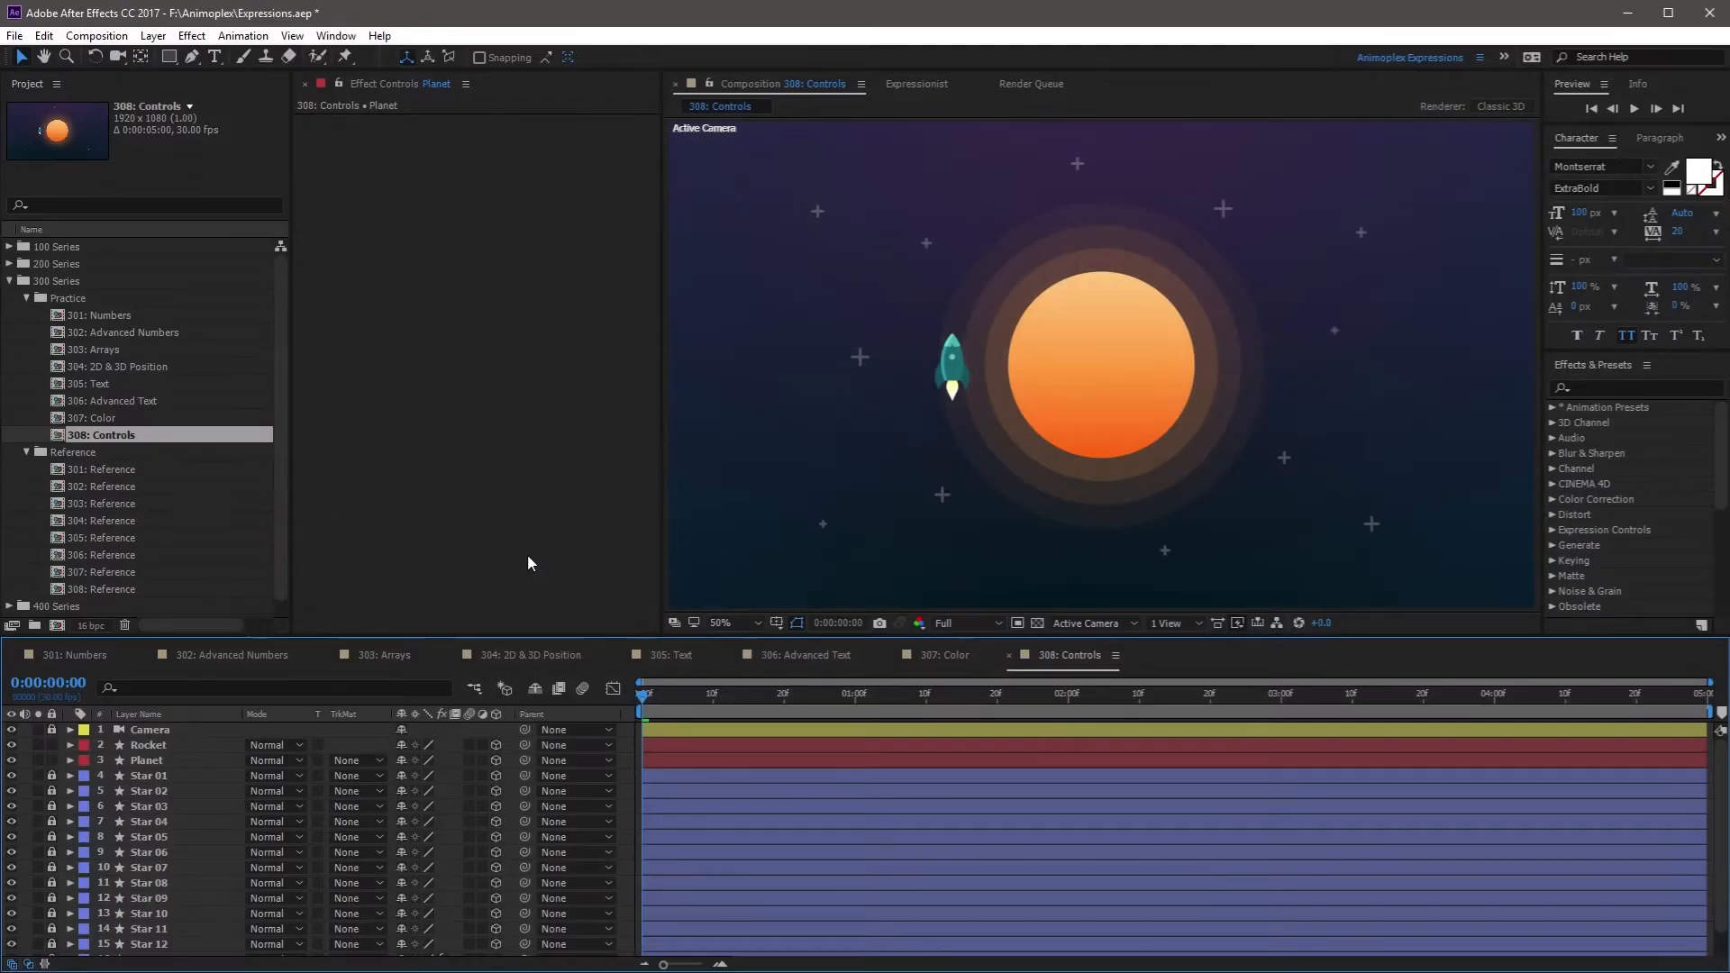
Add a Checkbox Control expression effect to the Planet layer
{"action": "left_click", "coordinate": [177, 757]}
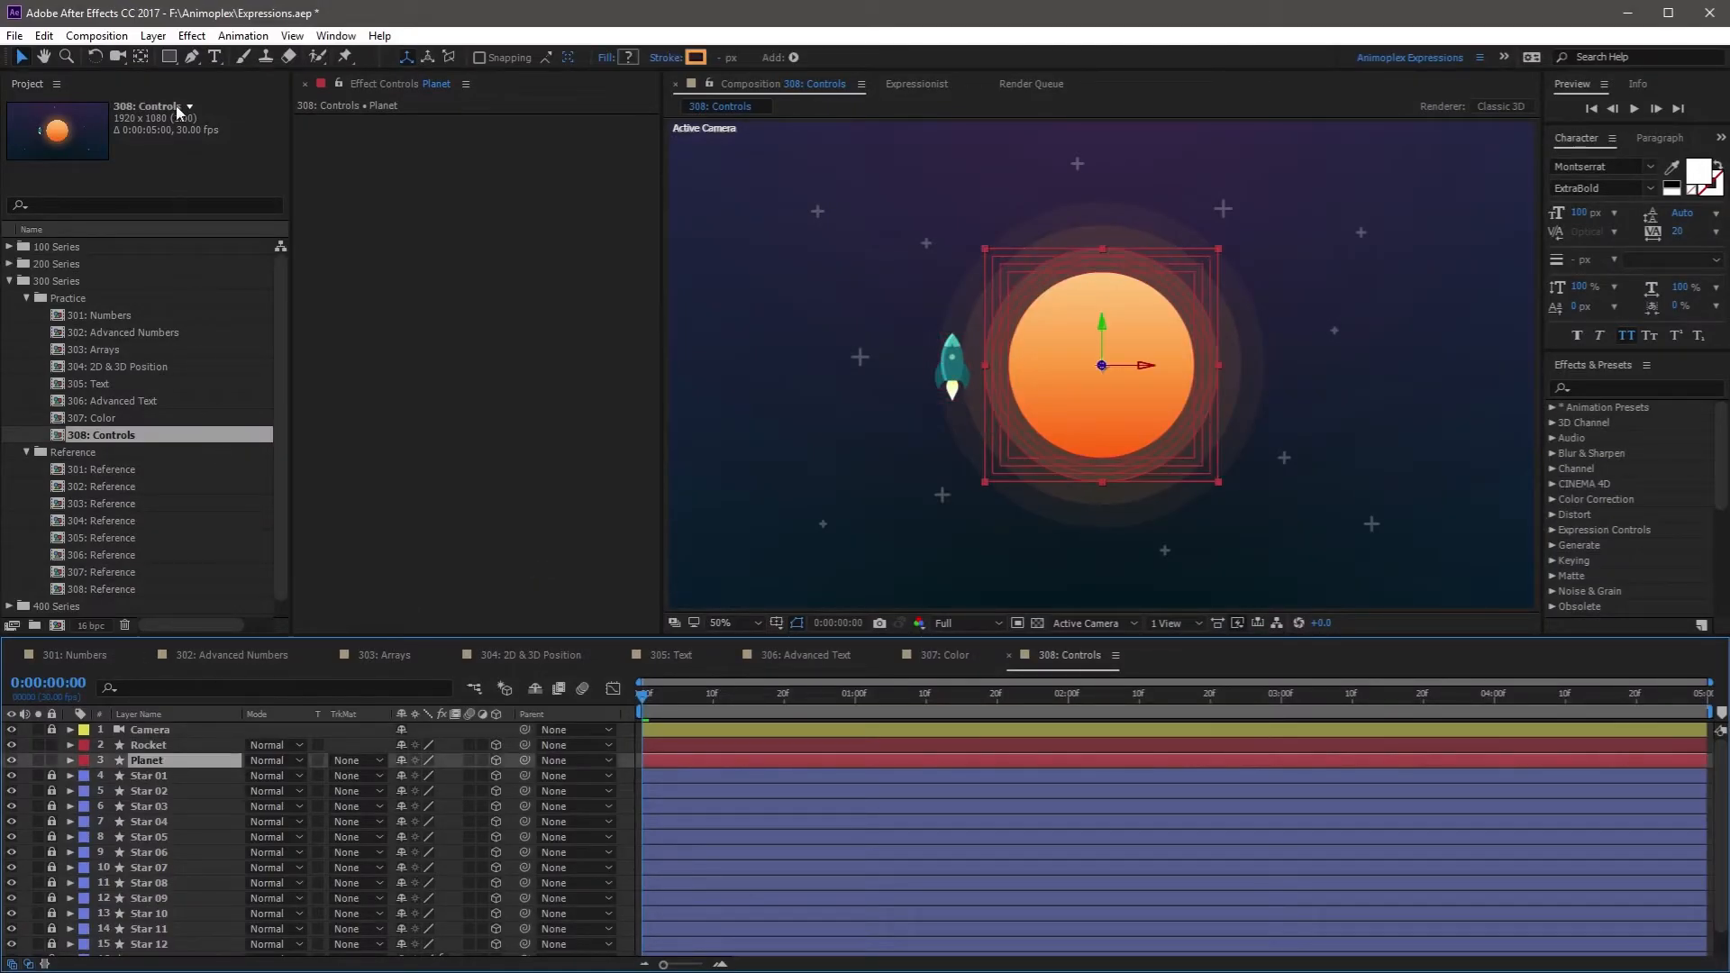
{"action": "left_click", "coordinate": [191, 35]}
{"action": "mouse_move", "coordinate": [234, 267]}
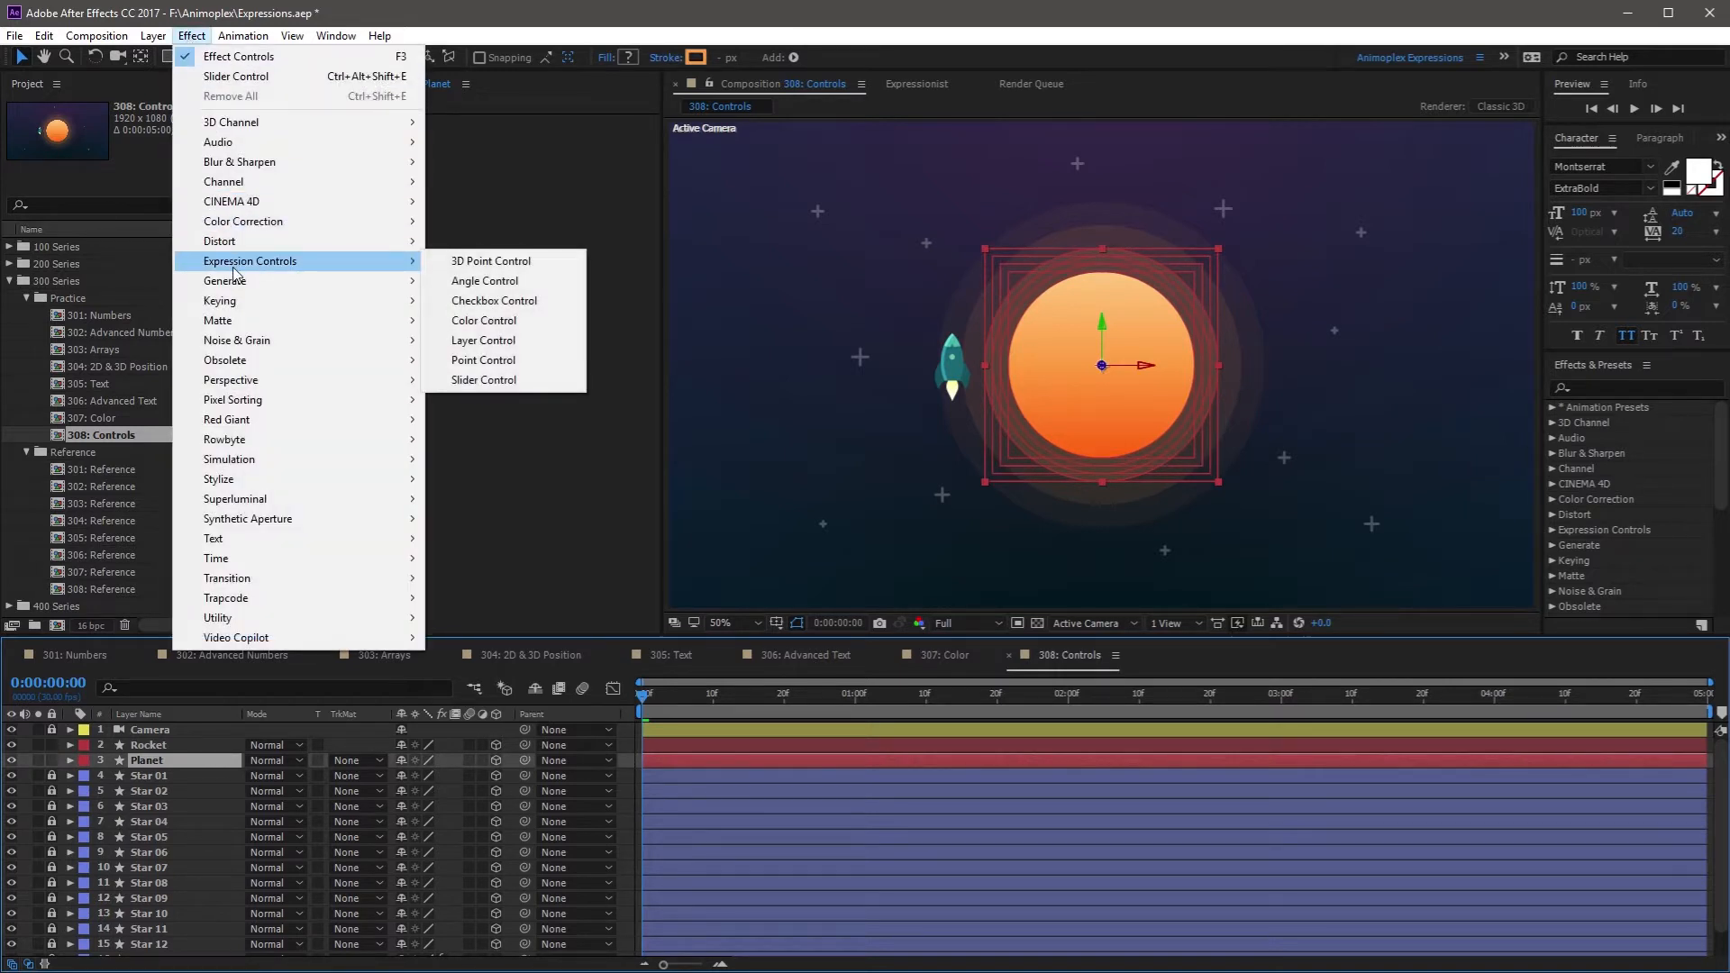
{"action": "left_click", "coordinate": [486, 301]}
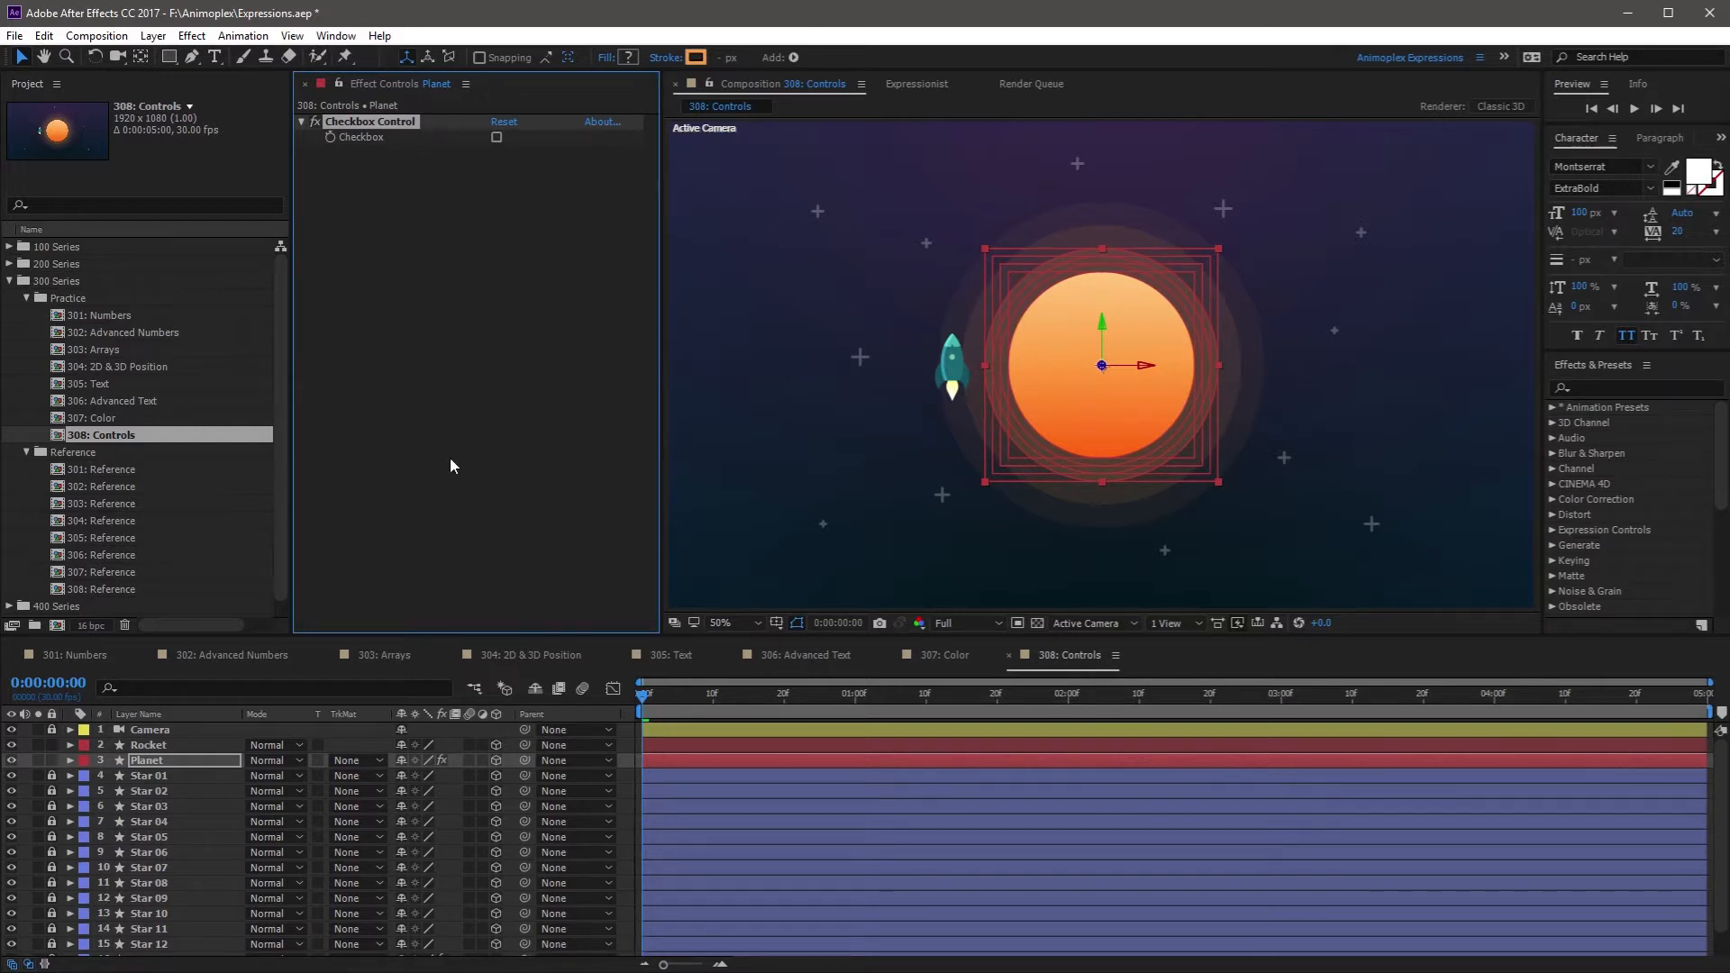
Link the Planet's Opacity to the Checkbox Control with an expression and switch the checkbox on
{"action": "left_click", "coordinate": [179, 763]}
{"action": "key", "text": "t"}
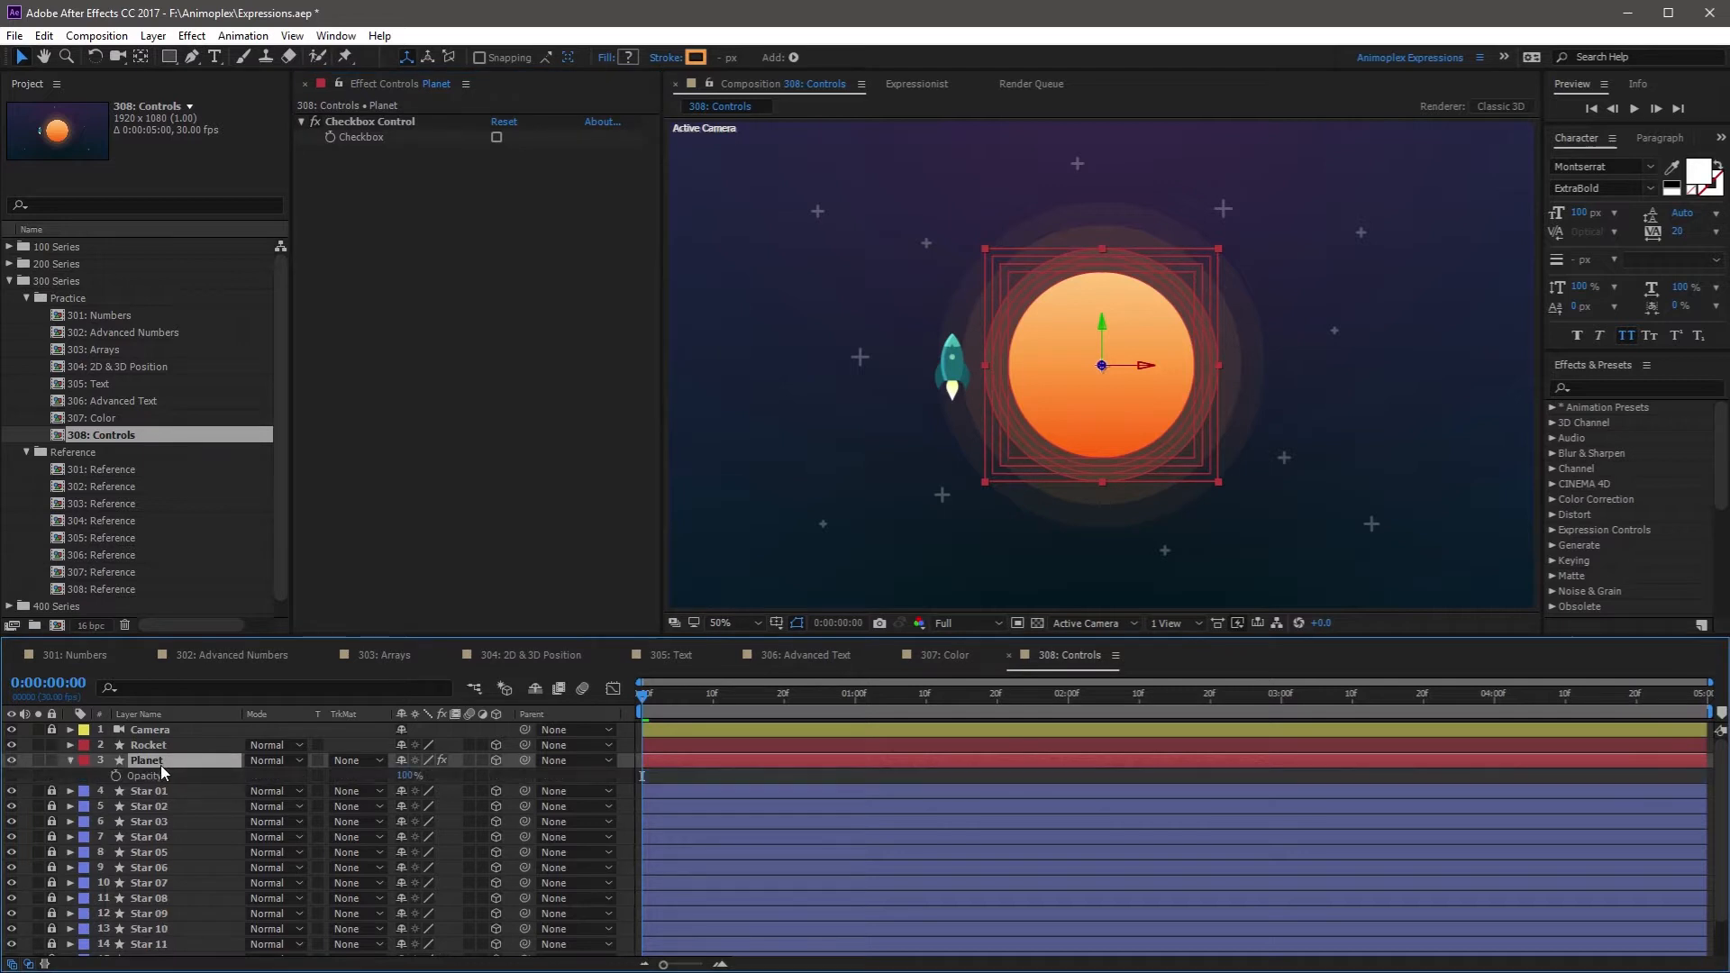
{"action": "left_click", "coordinate": [115, 776], "text": "alt"}
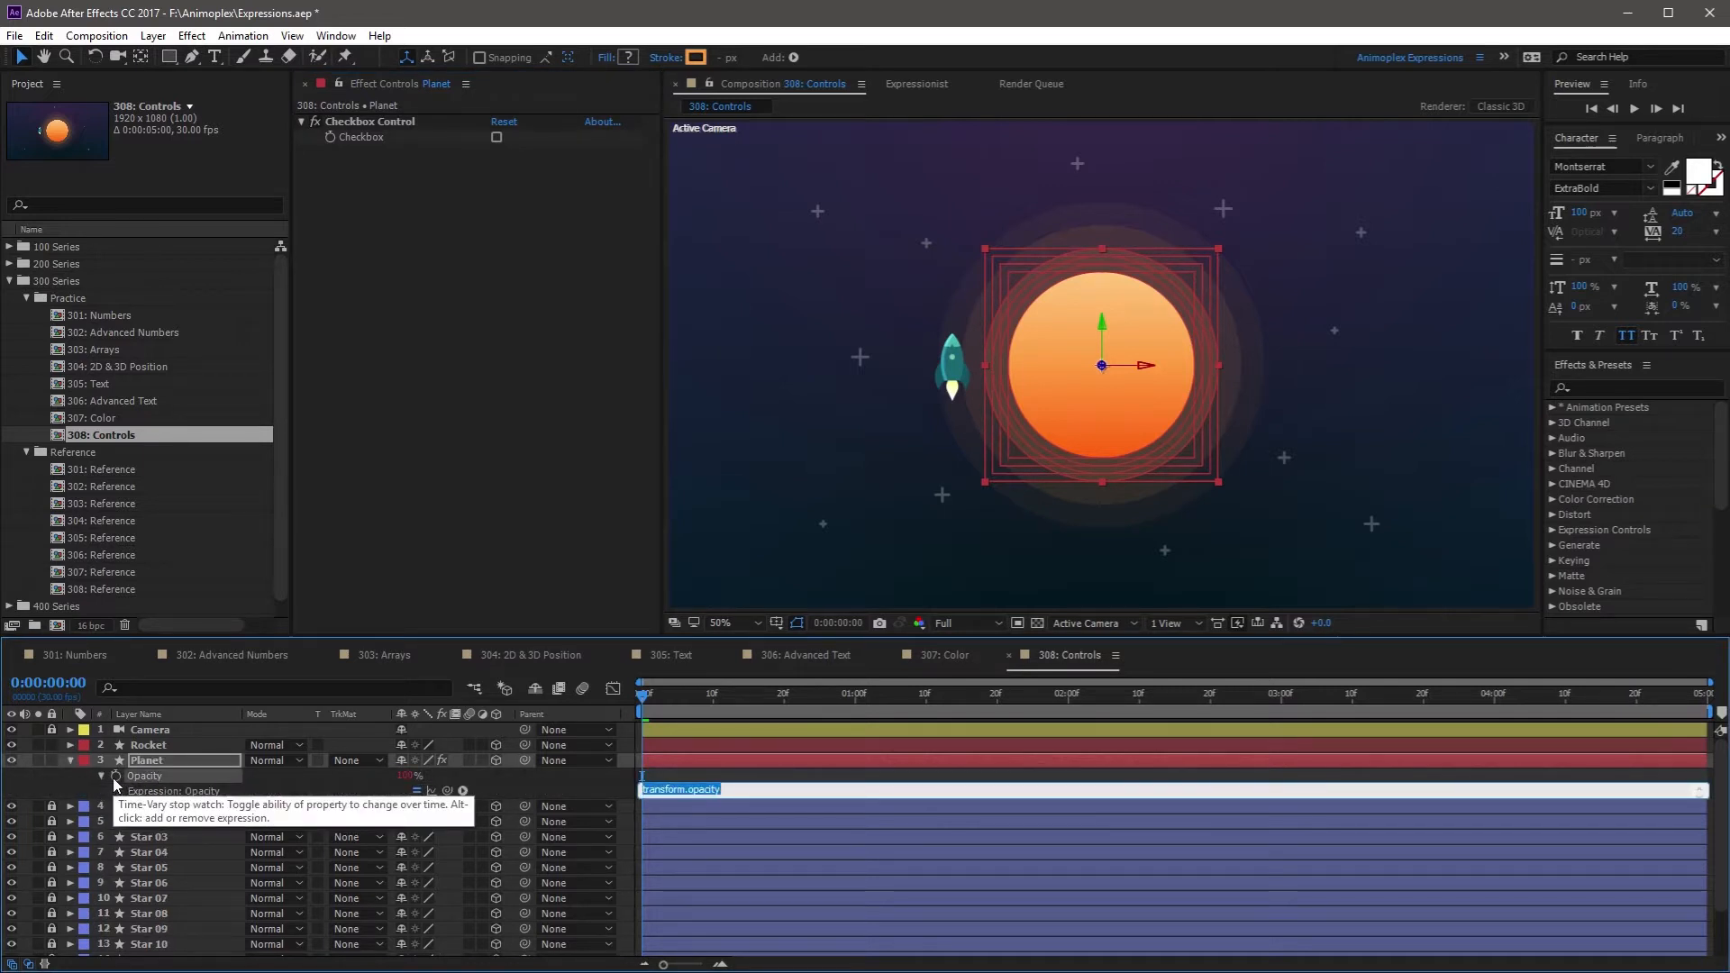
{"action": "left_click_drag", "start_coordinate": [447, 791], "coordinate": [381, 137]}
{"action": "left_click", "coordinate": [506, 281]}
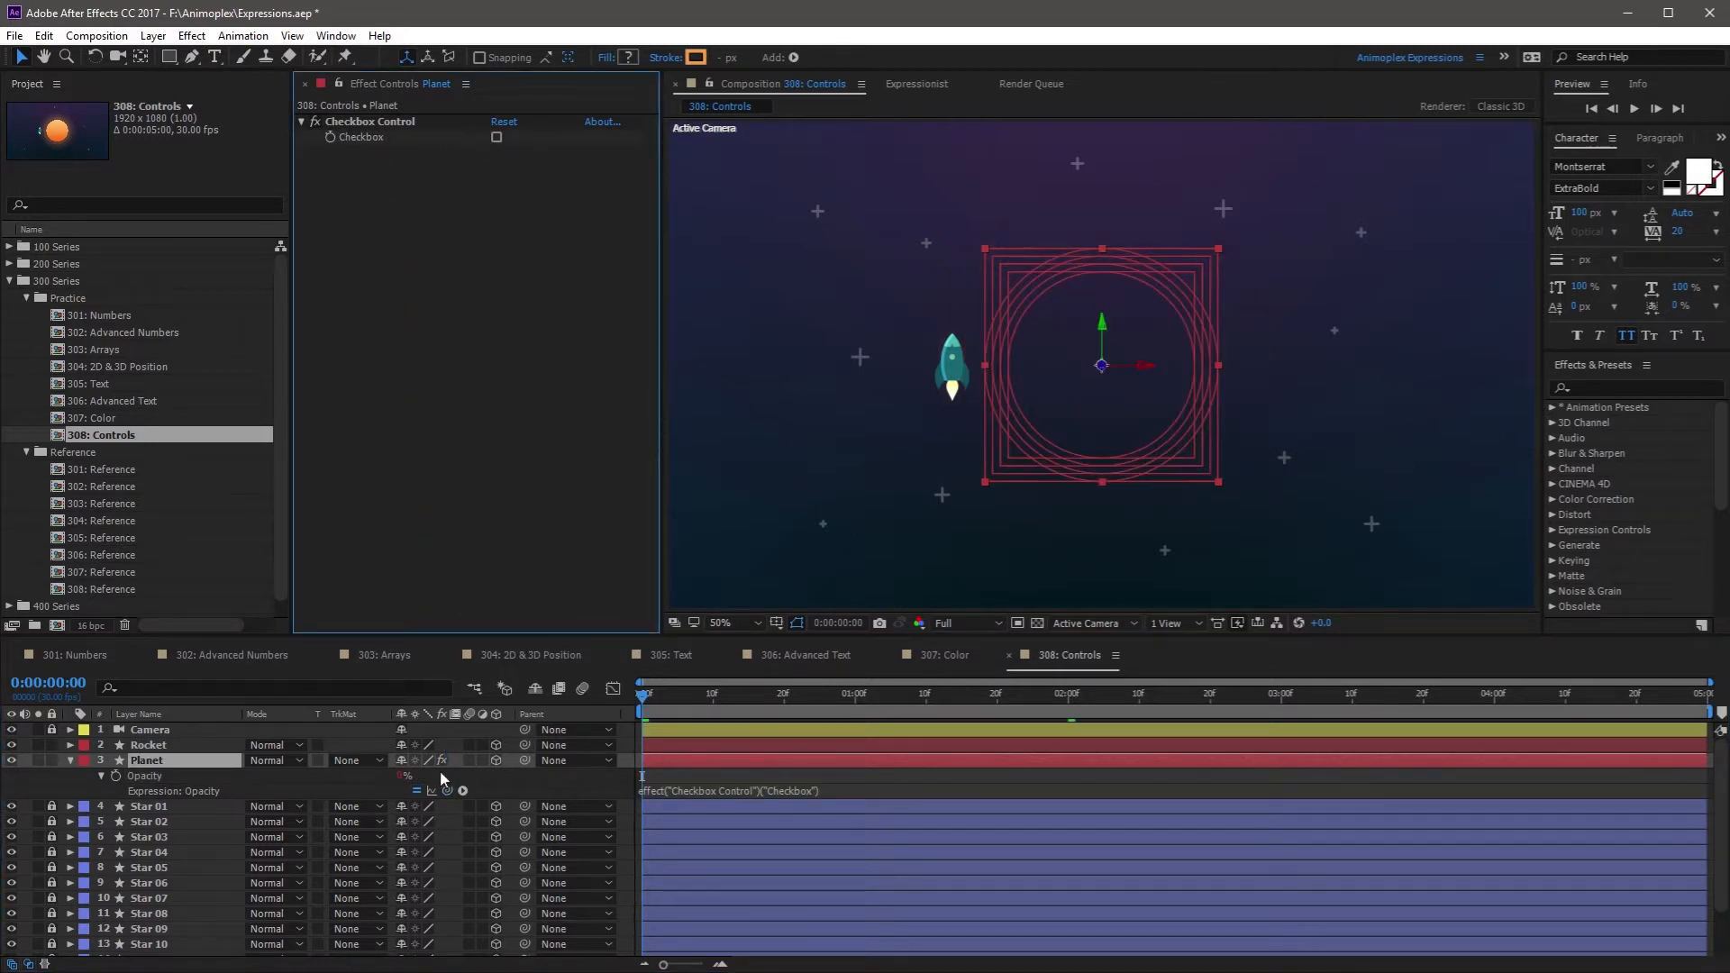
{"action": "left_click", "coordinate": [498, 138]}
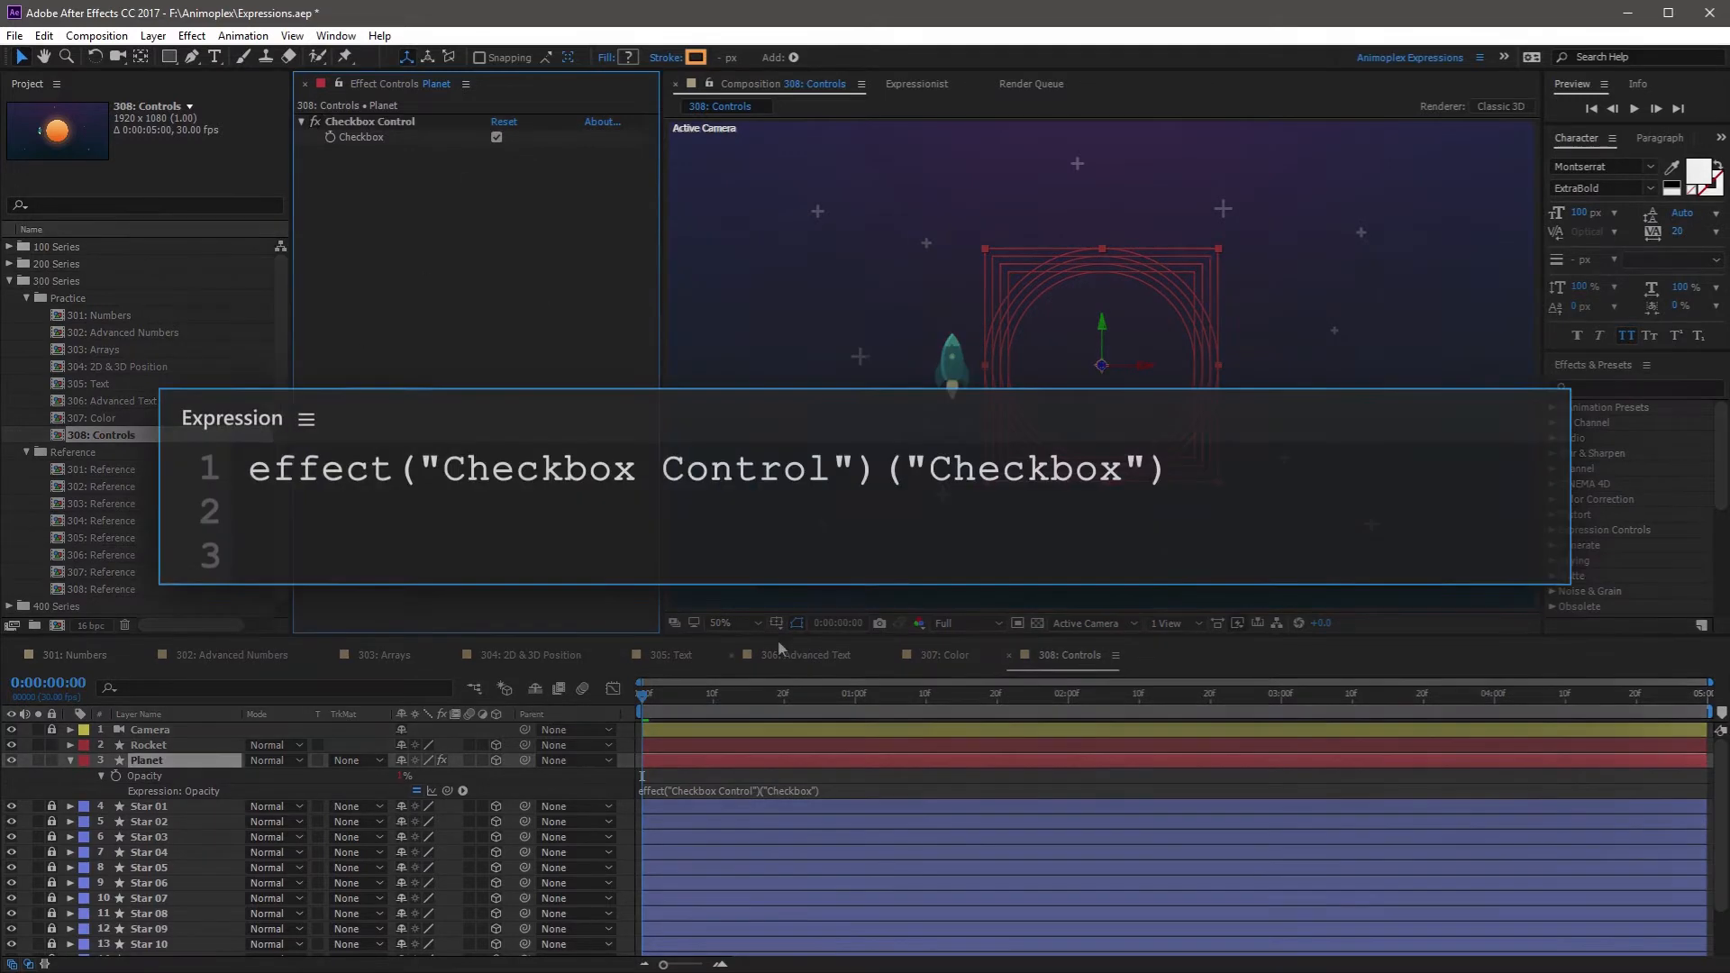
Append "* value" to the Planet's Opacity expression and apply it
{"action": "left_click", "coordinate": [818, 789]}
{"action": "left_click", "coordinate": [829, 789]}
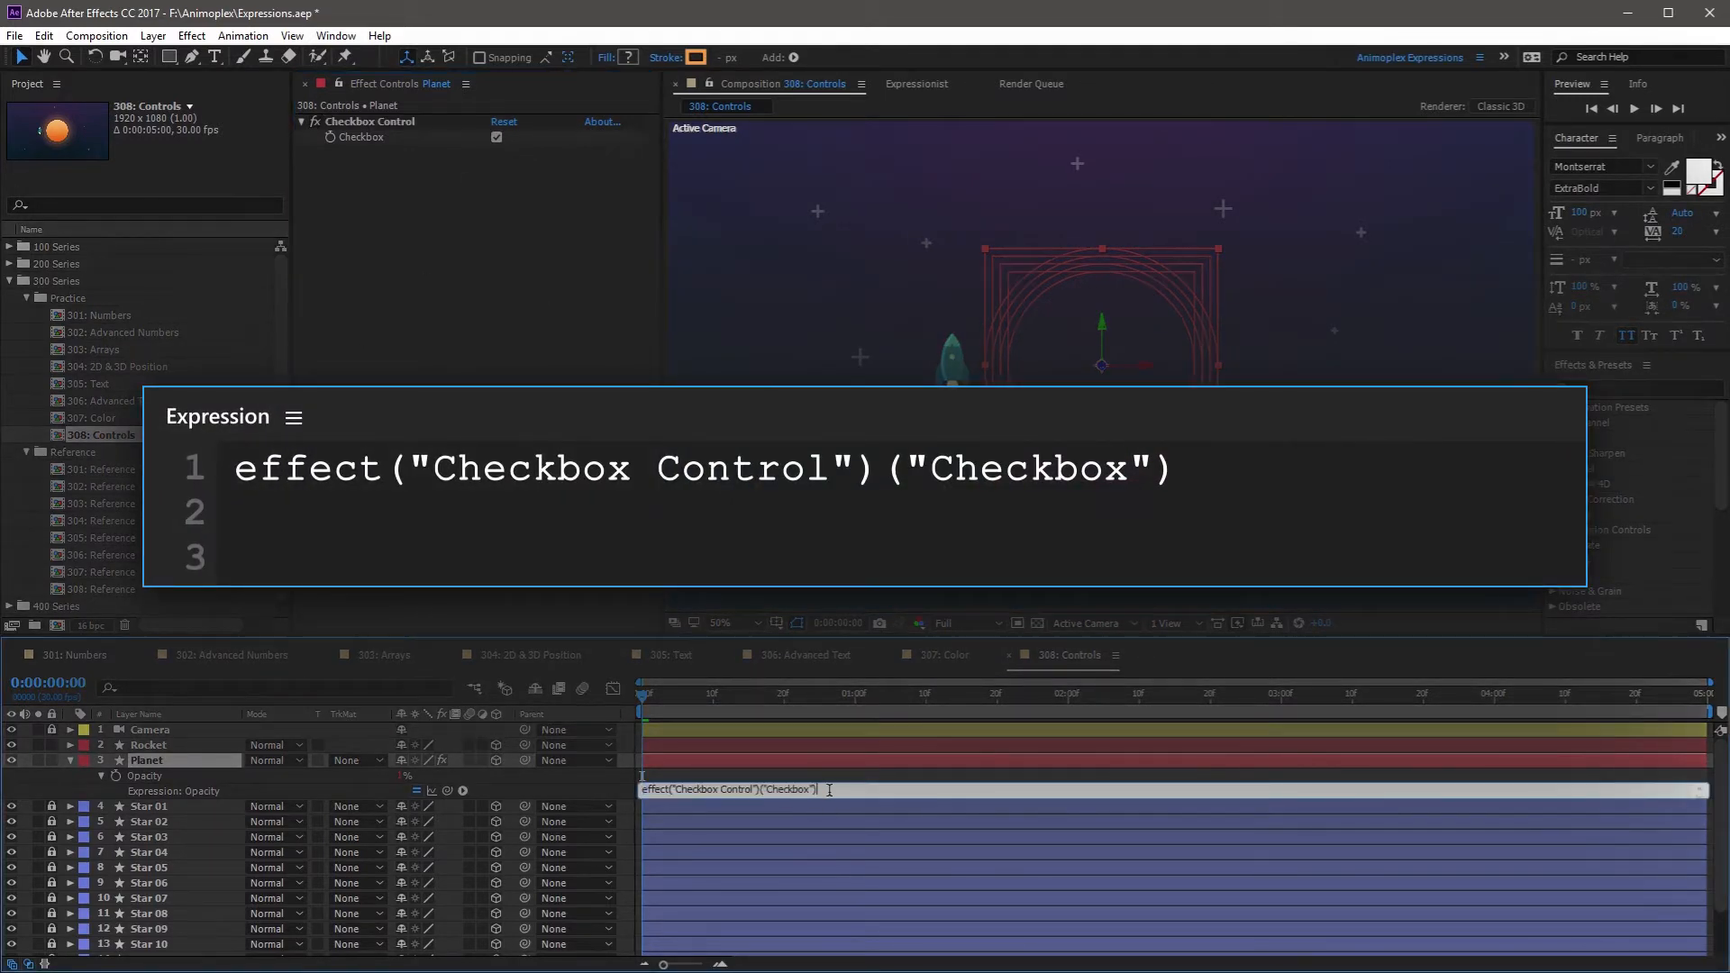
{"action": "type", "text": "* value"}
{"action": "left_click", "coordinate": [500, 434]}
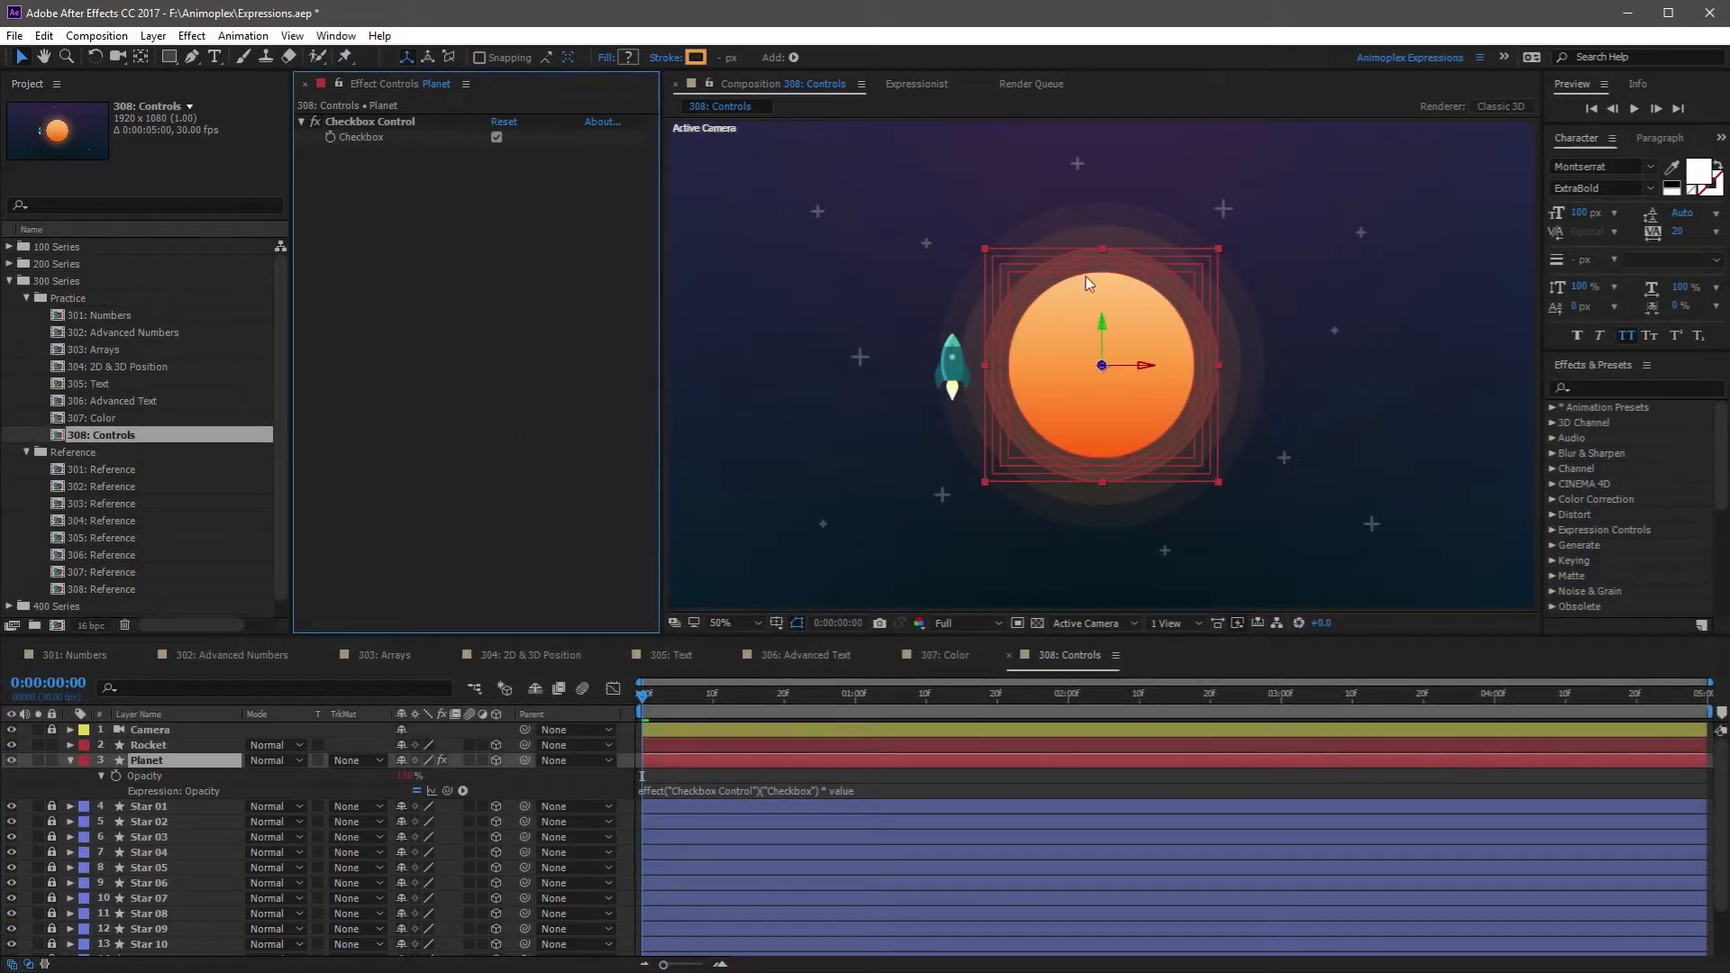
Toggle the Planet's checkbox off and on to test its effect on Opacity, leaving it enabled
{"action": "left_click", "coordinate": [495, 137]}
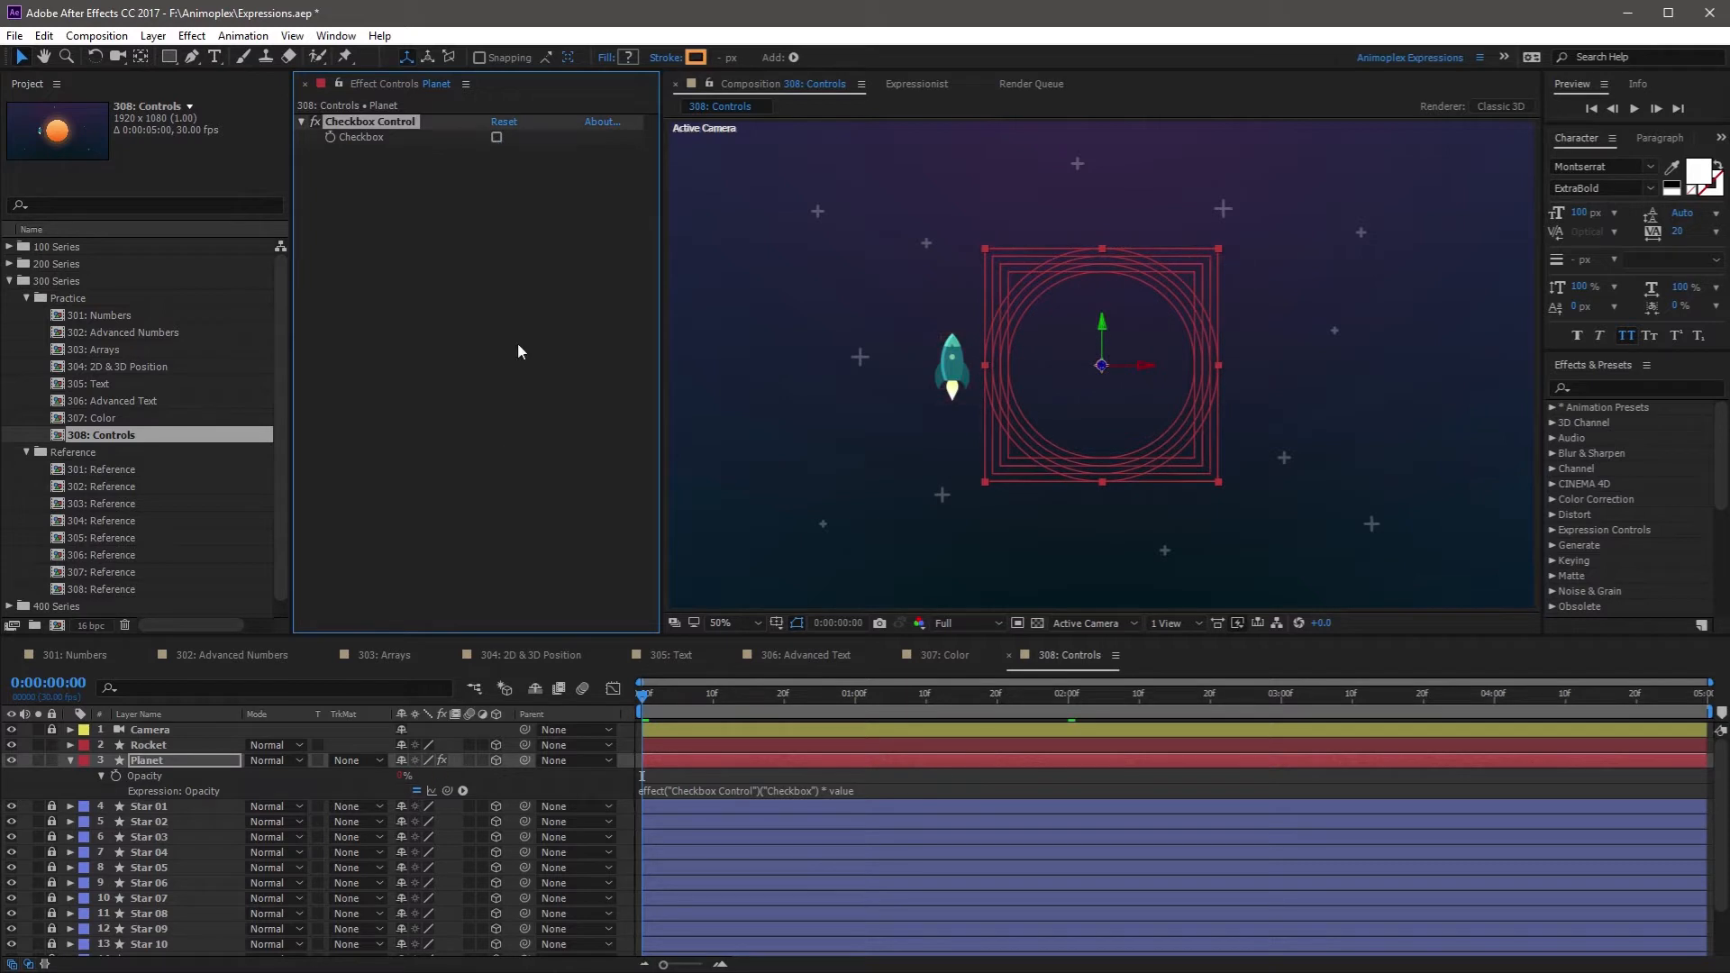
{"action": "left_click", "coordinate": [497, 137]}
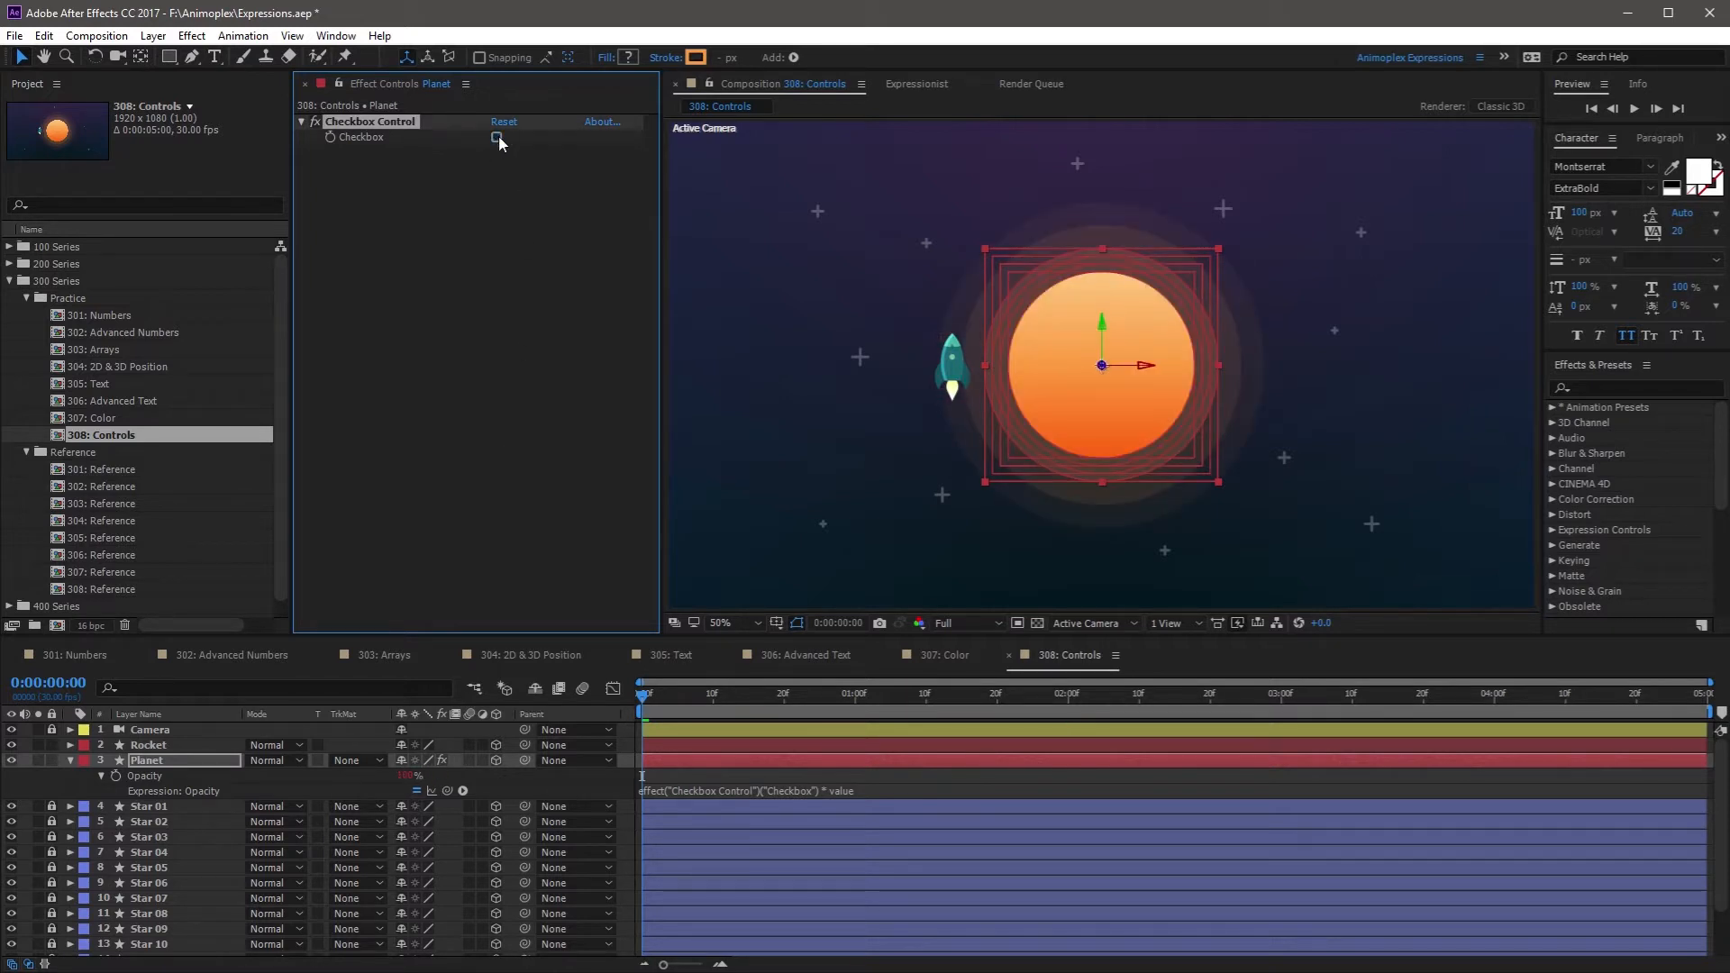
{"action": "left_click", "coordinate": [495, 137]}
{"action": "left_click", "coordinate": [408, 776]}
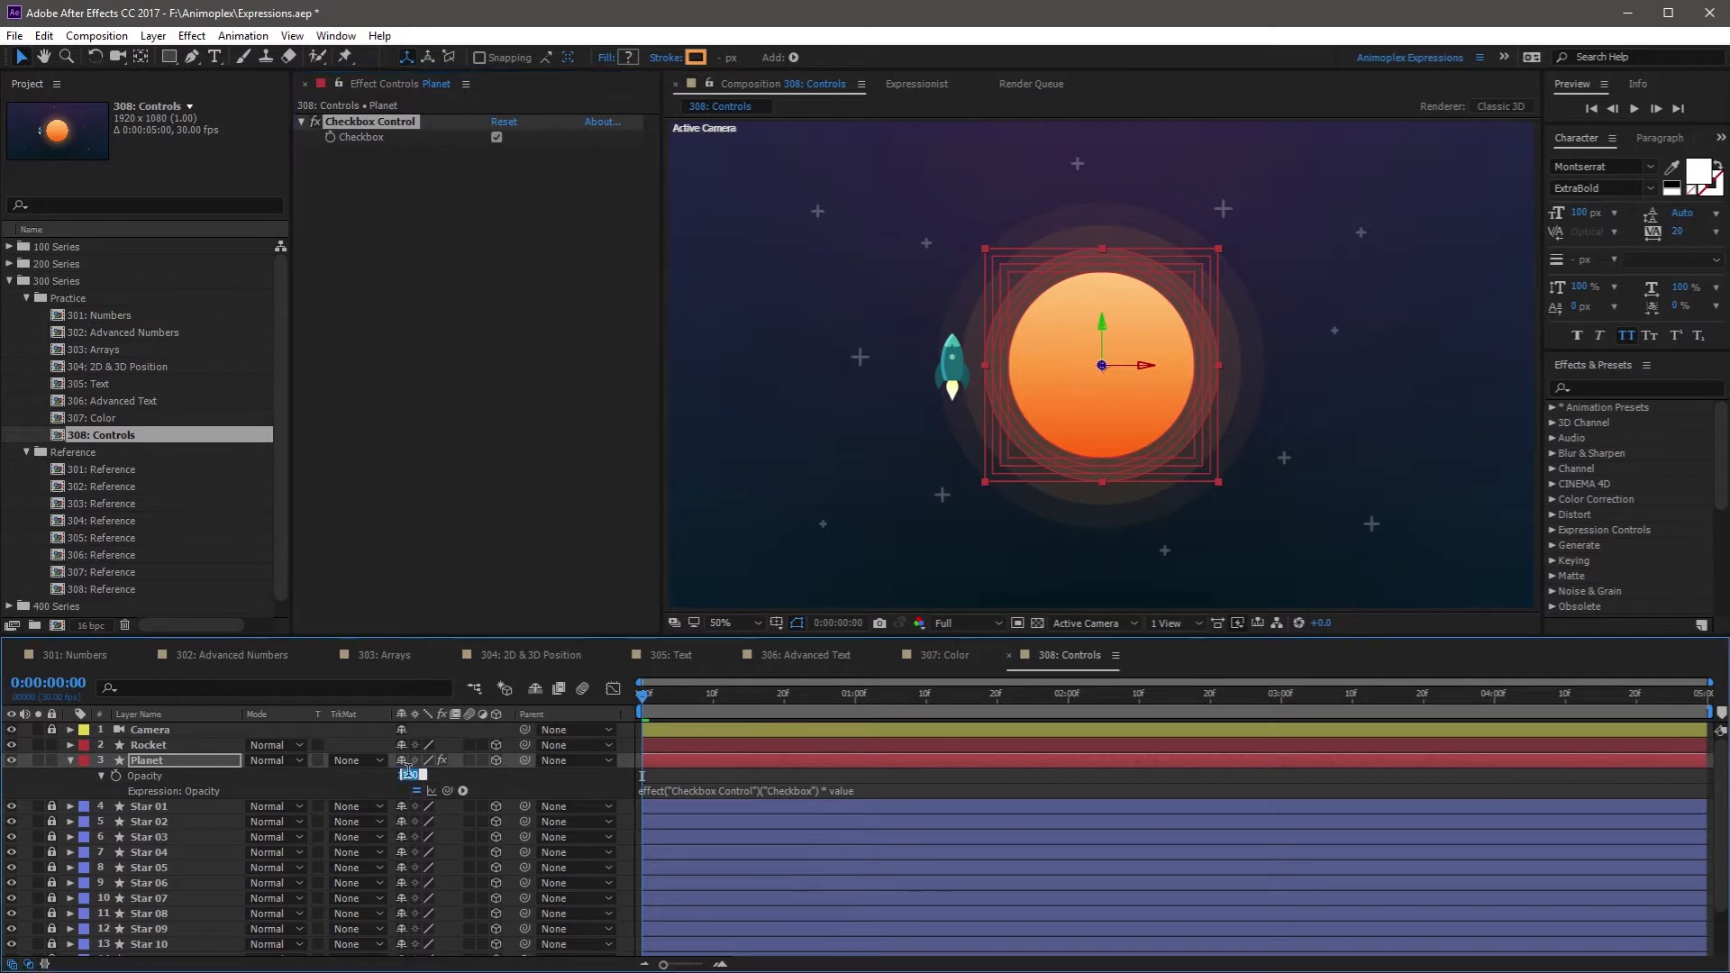
{"action": "left_click", "coordinate": [465, 781]}
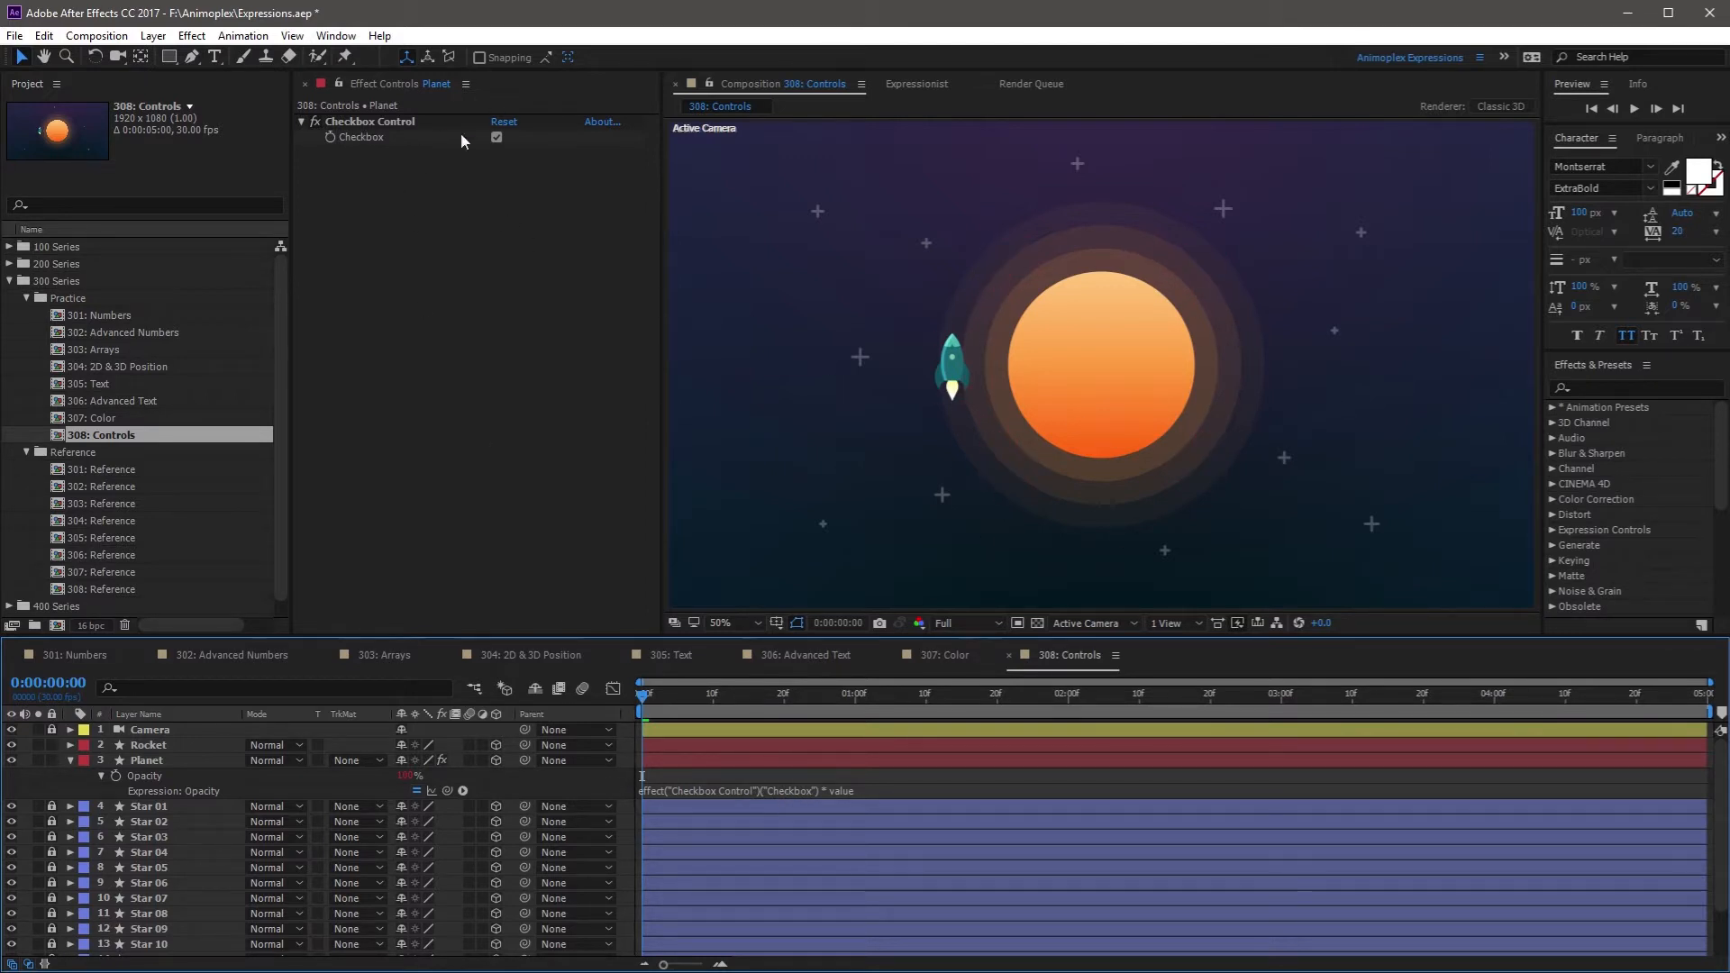
Rewrite the Planet's Opacity expression as the variable line src = effect("Checkbox Control")("Checkbox");
{"action": "left_click", "coordinate": [147, 760]}
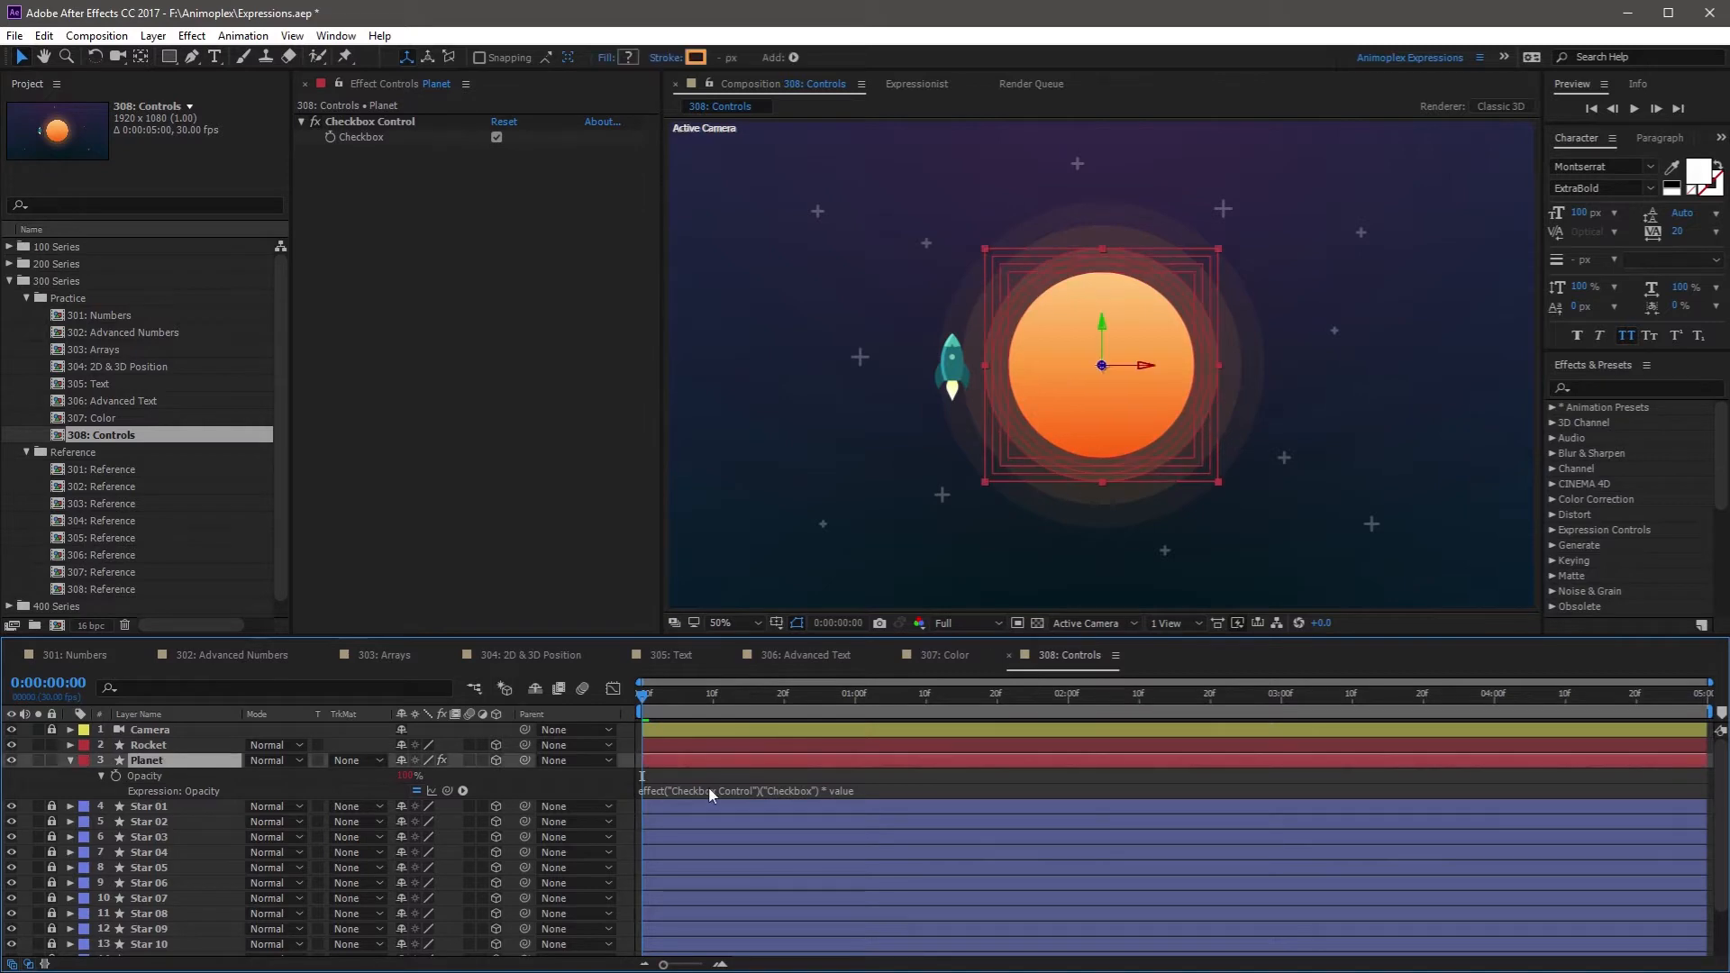
{"action": "left_click", "coordinate": [720, 790]}
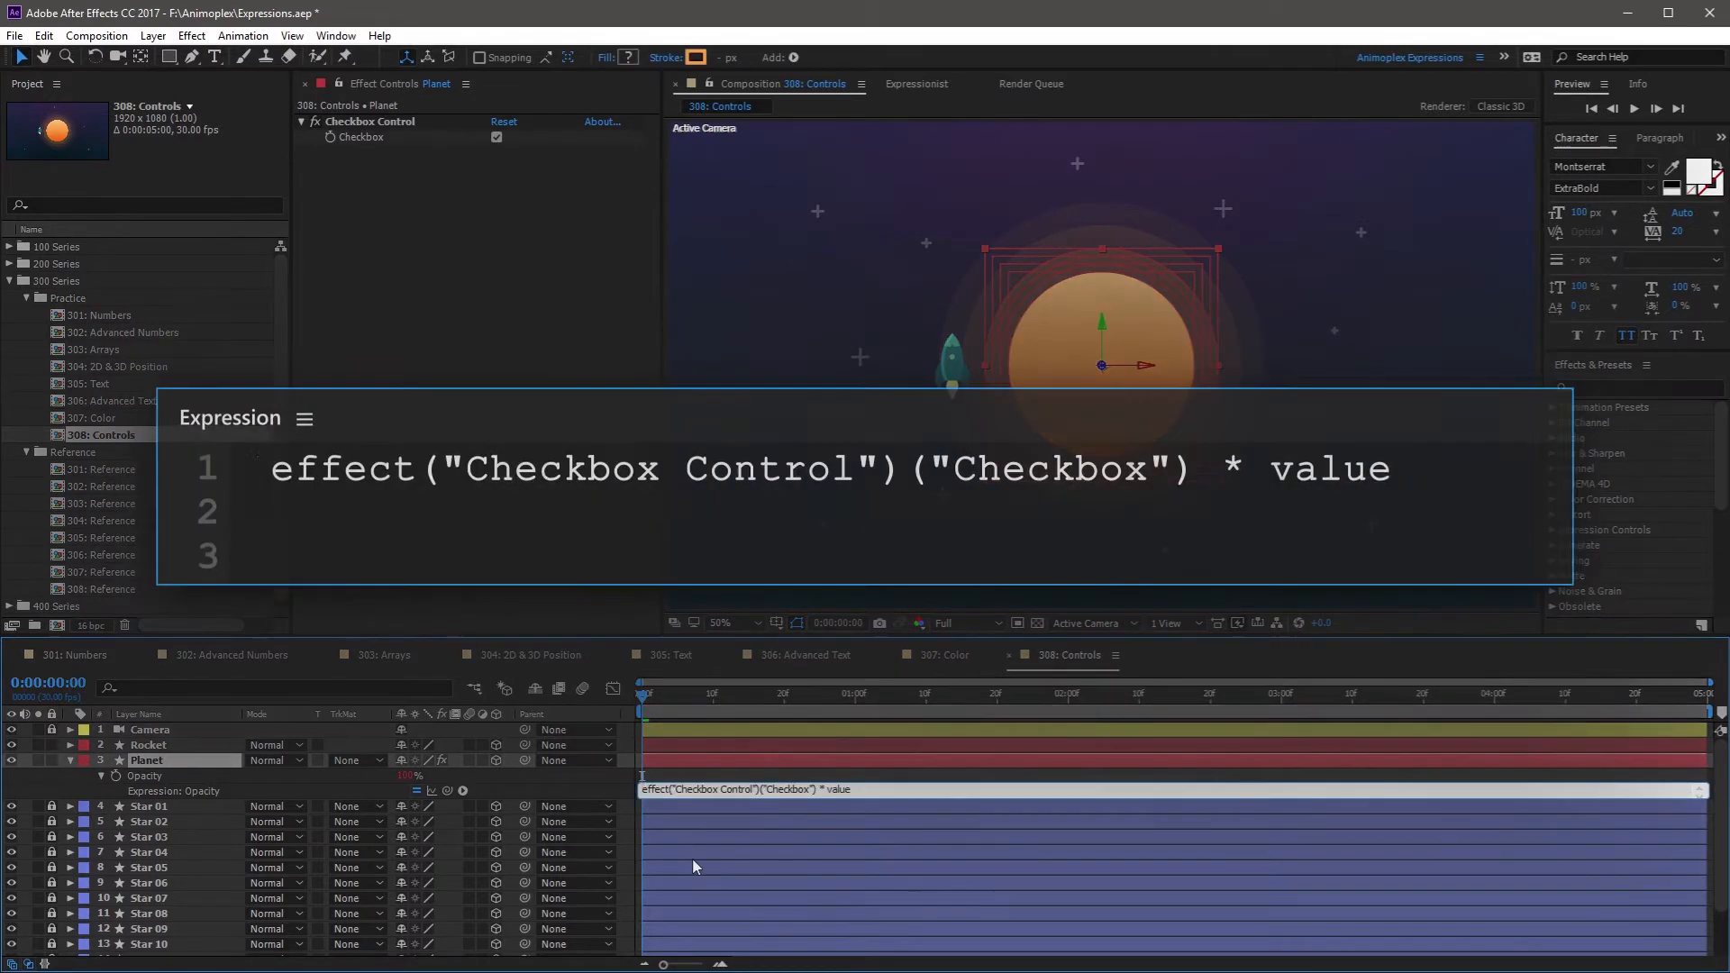
{"action": "left_click", "coordinate": [641, 789]}
{"action": "type", "text": "src"}
{"action": "type", "text": " ="}
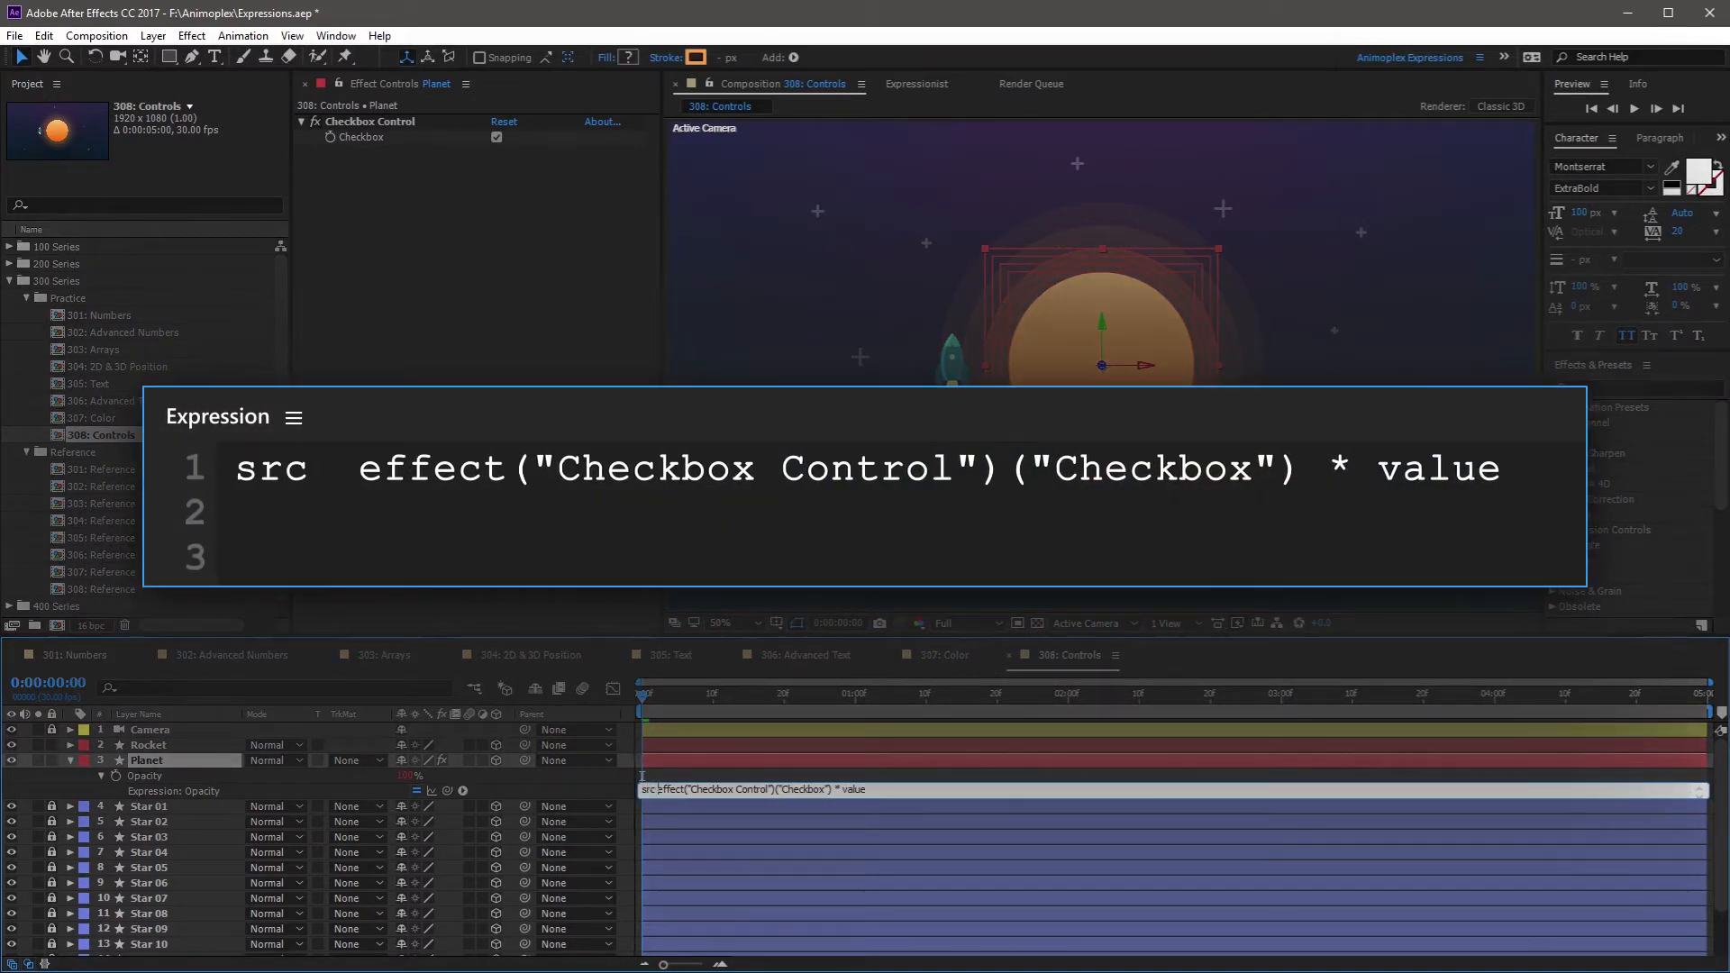
{"action": "key", "text": "shift+End"}
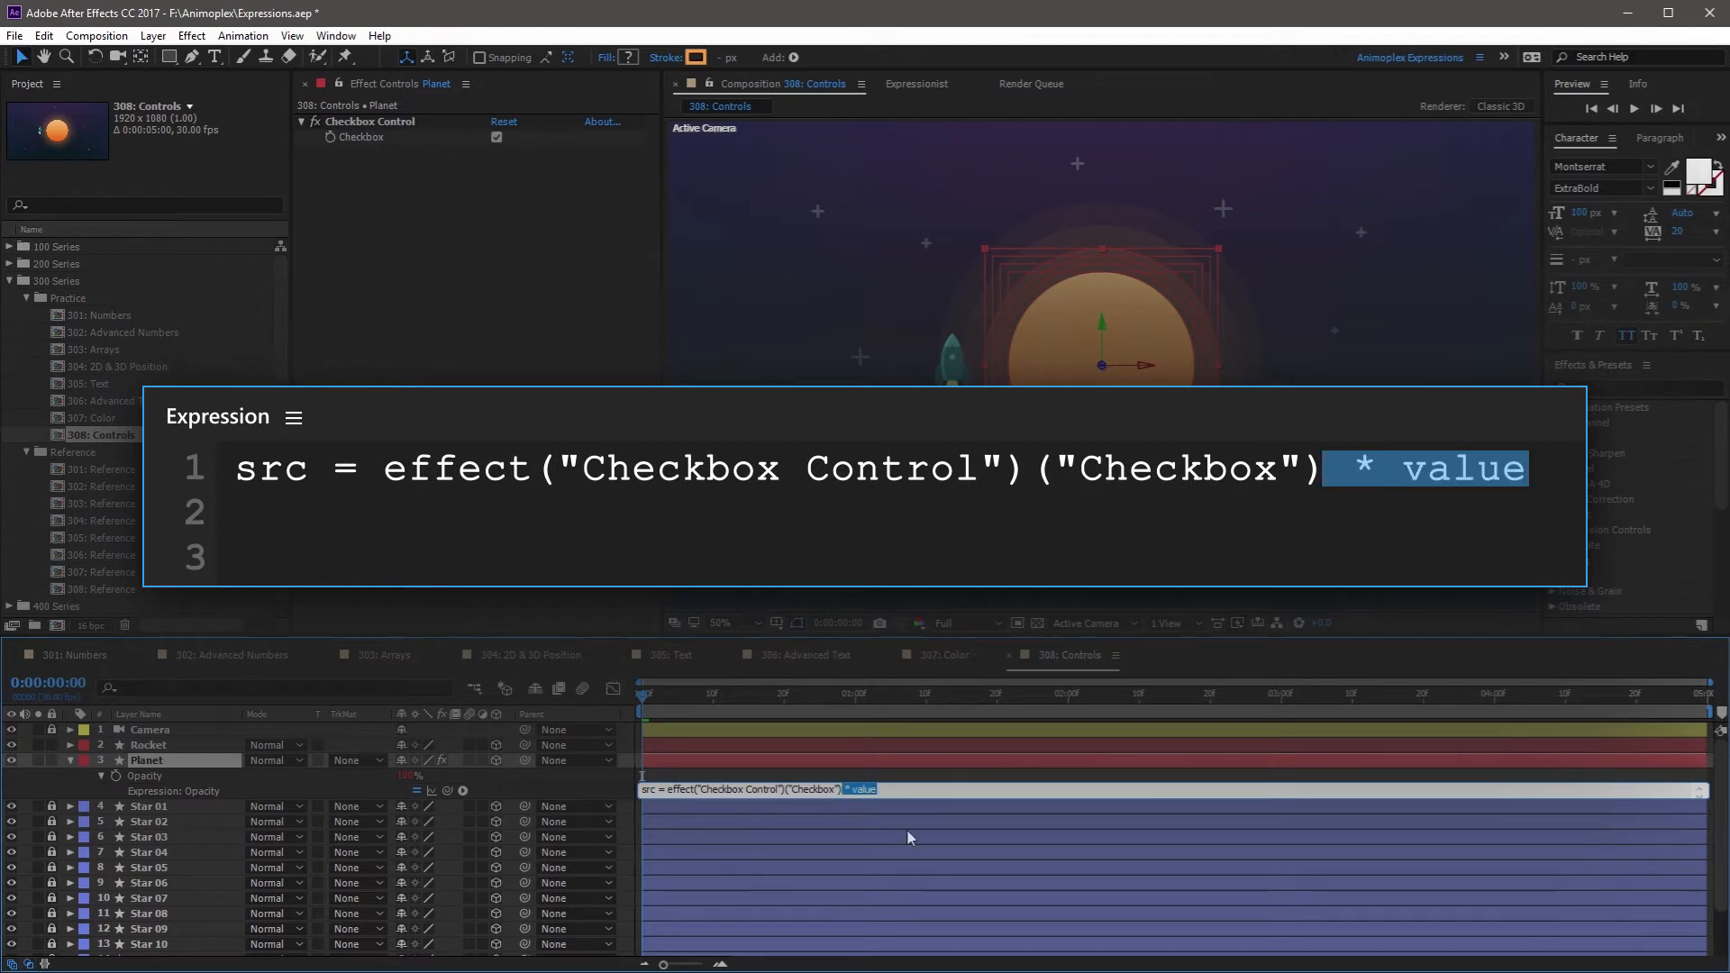
{"action": "type", "text": ";"}
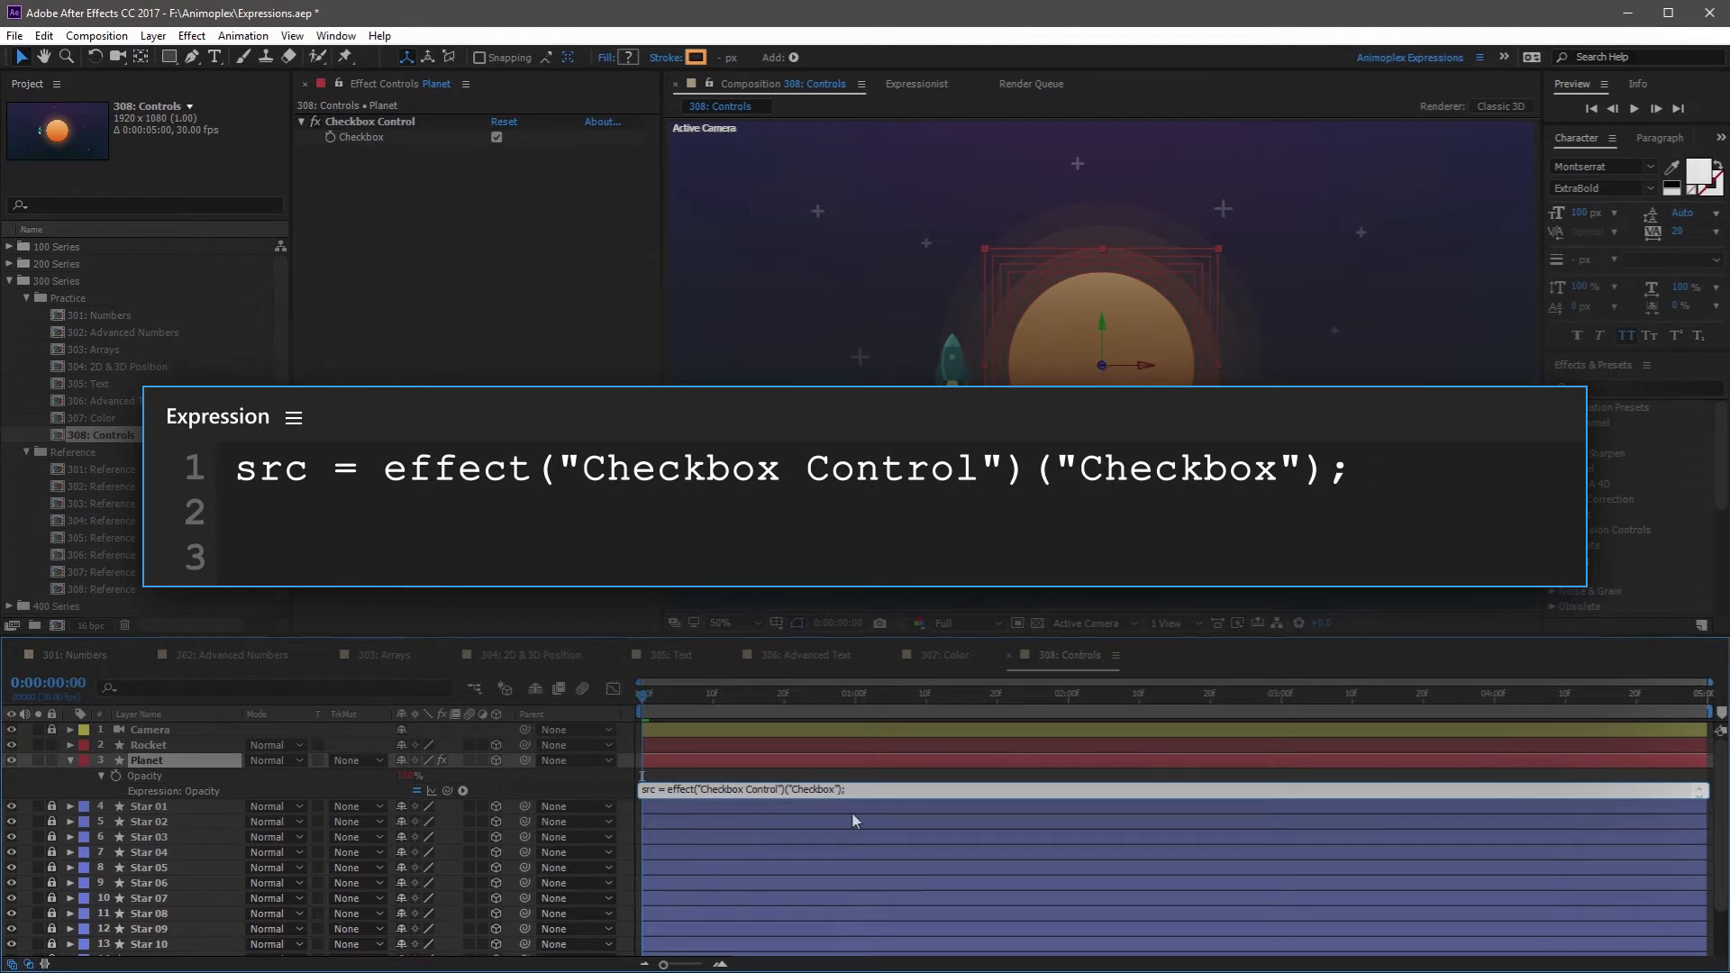
Add the line linear(src, 0, 1, 25, 75) to the Planet's Opacity expression and apply it
{"action": "key", "text": "Return"}
{"action": "type", "text": "l"}
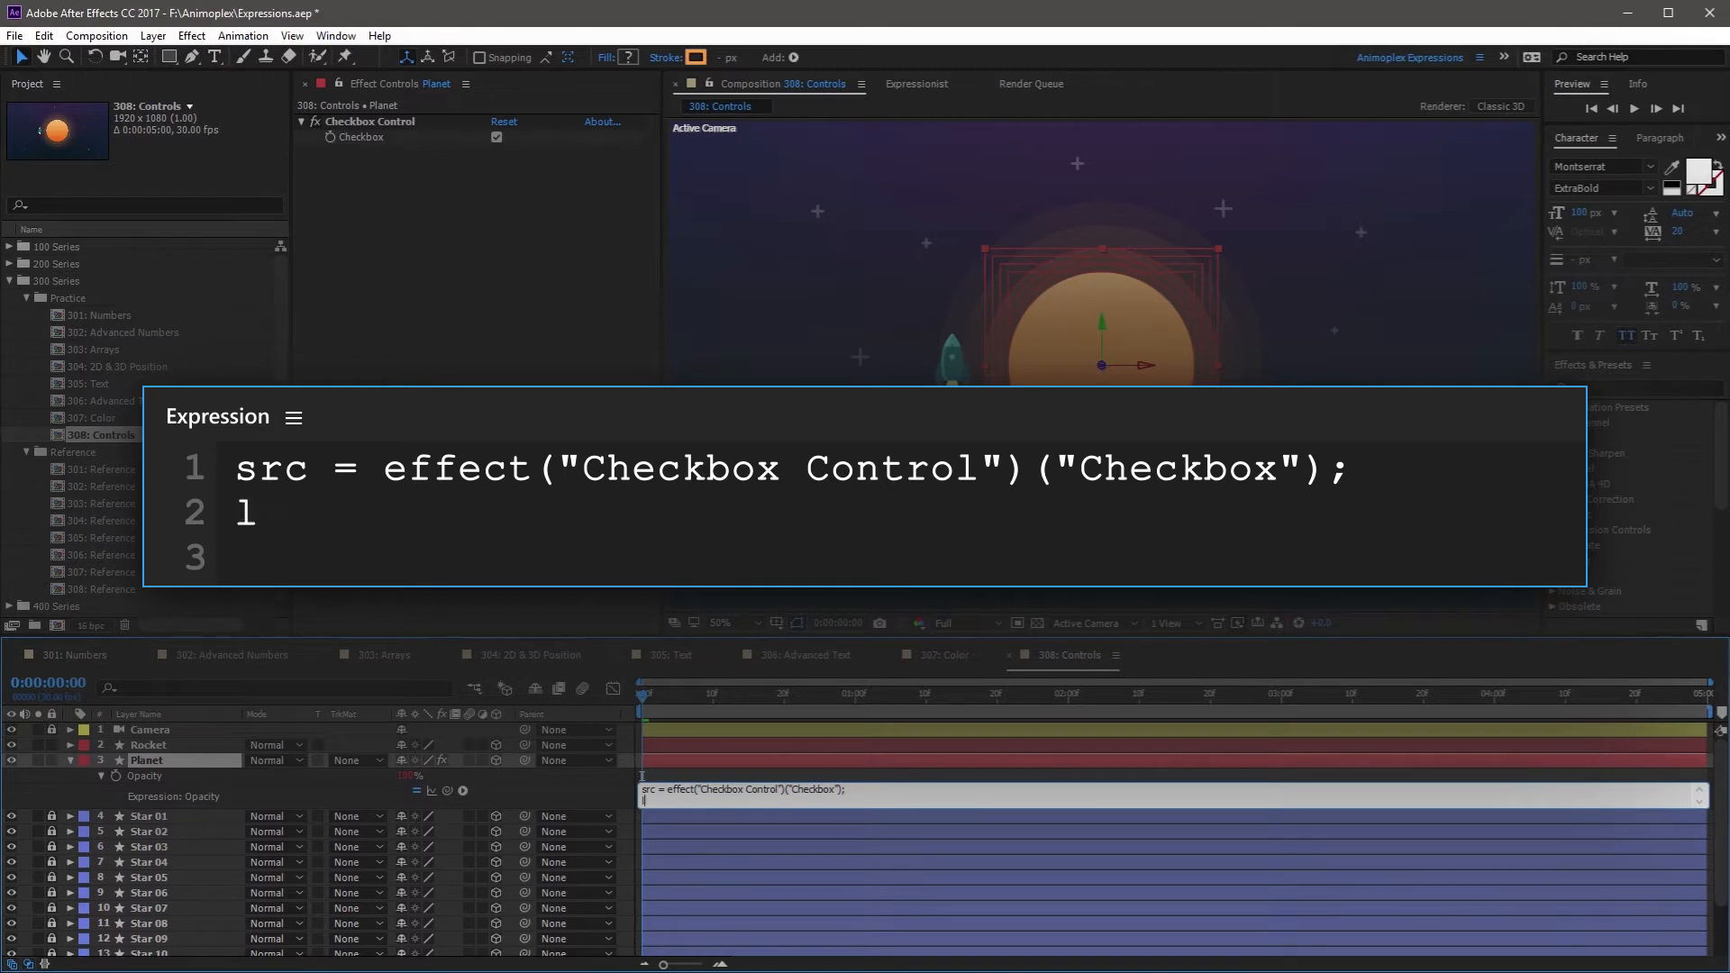
{"action": "type", "text": "inear(src"}
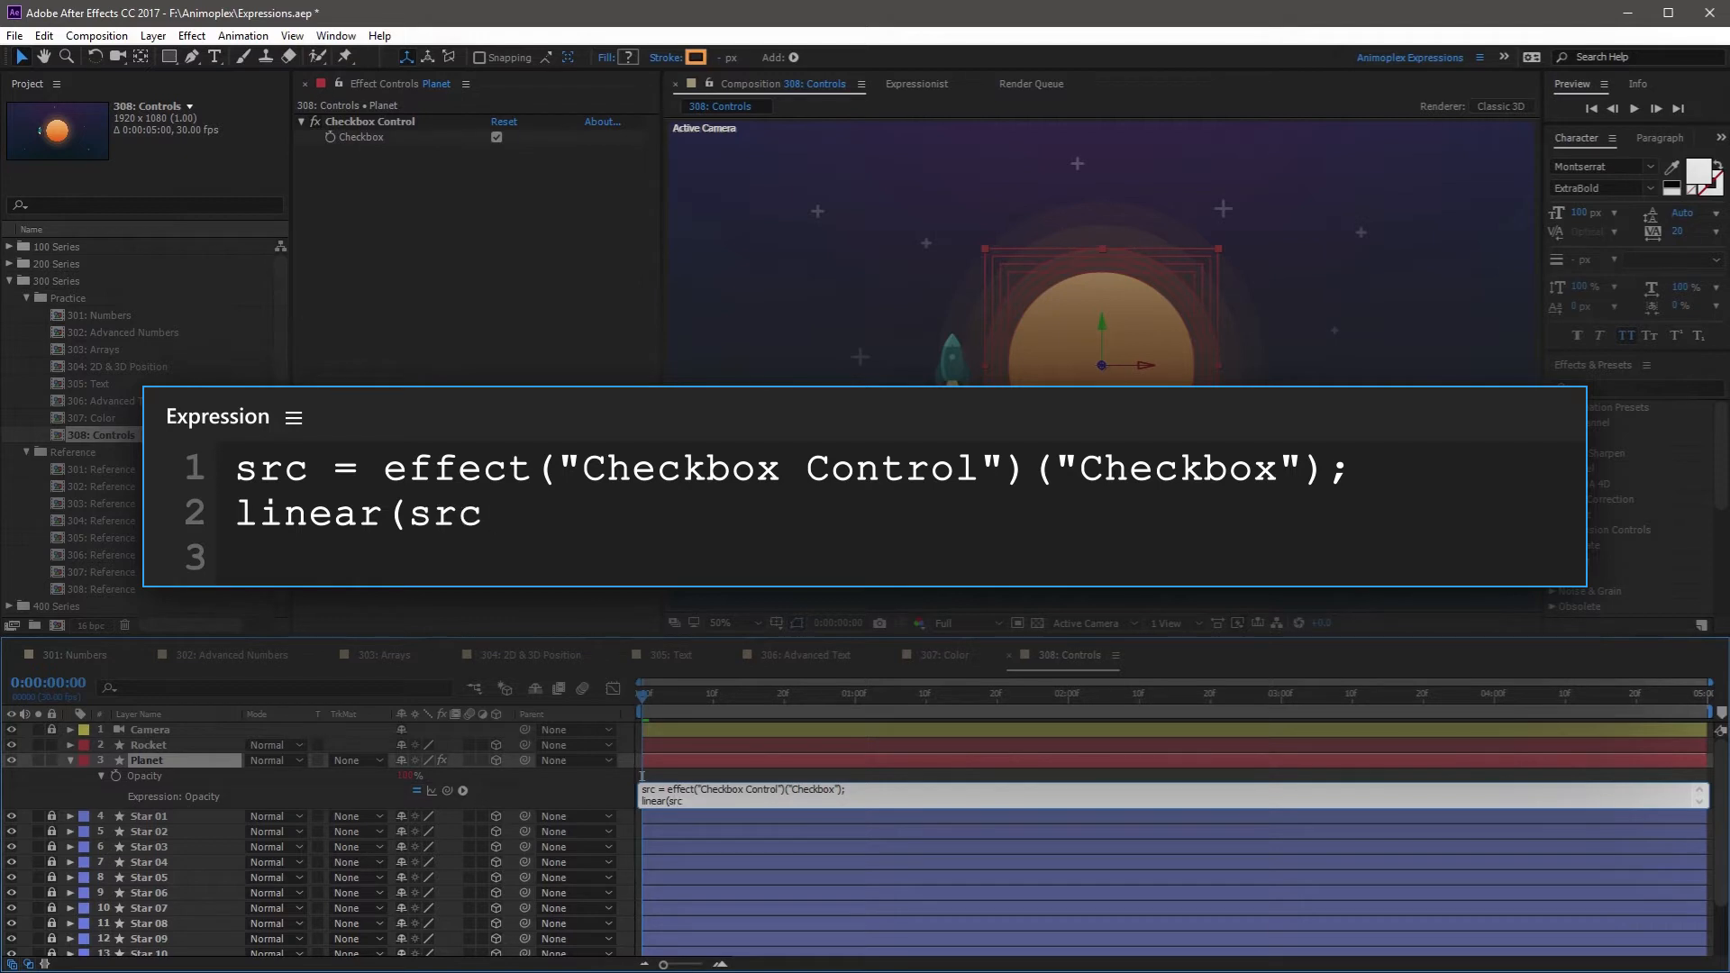
{"action": "type", "text": ", 0, 1, 25, 75"}
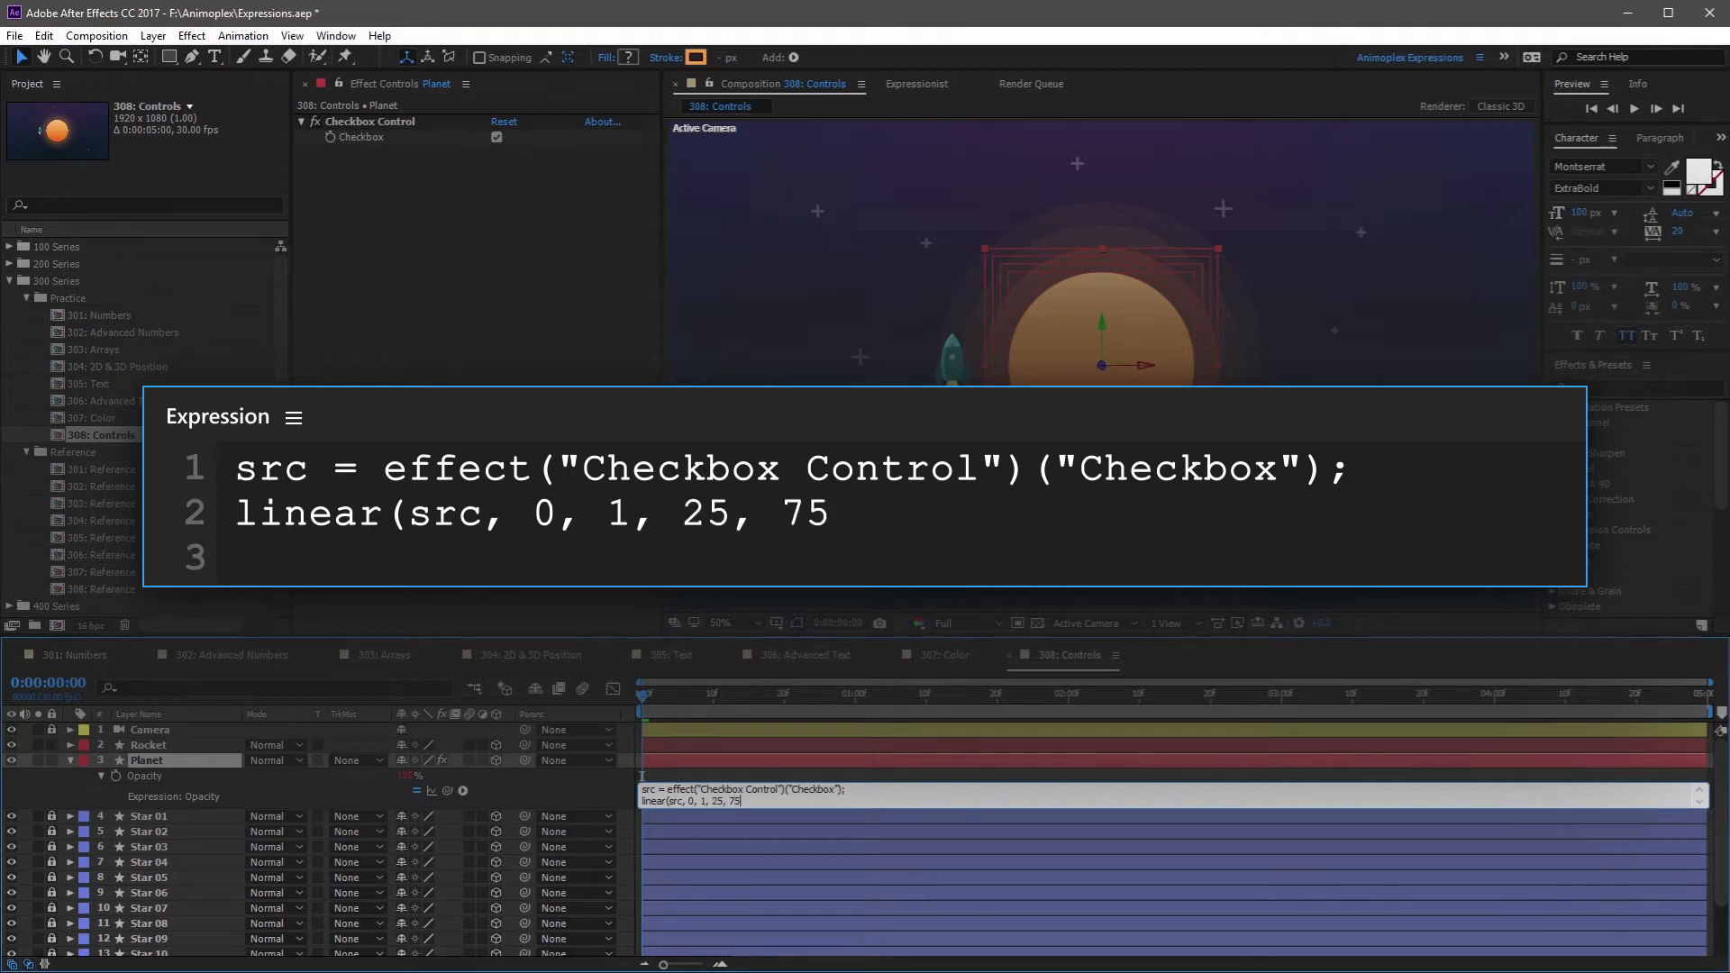
{"action": "type", "text": ")"}
{"action": "left_click", "coordinate": [501, 559]}
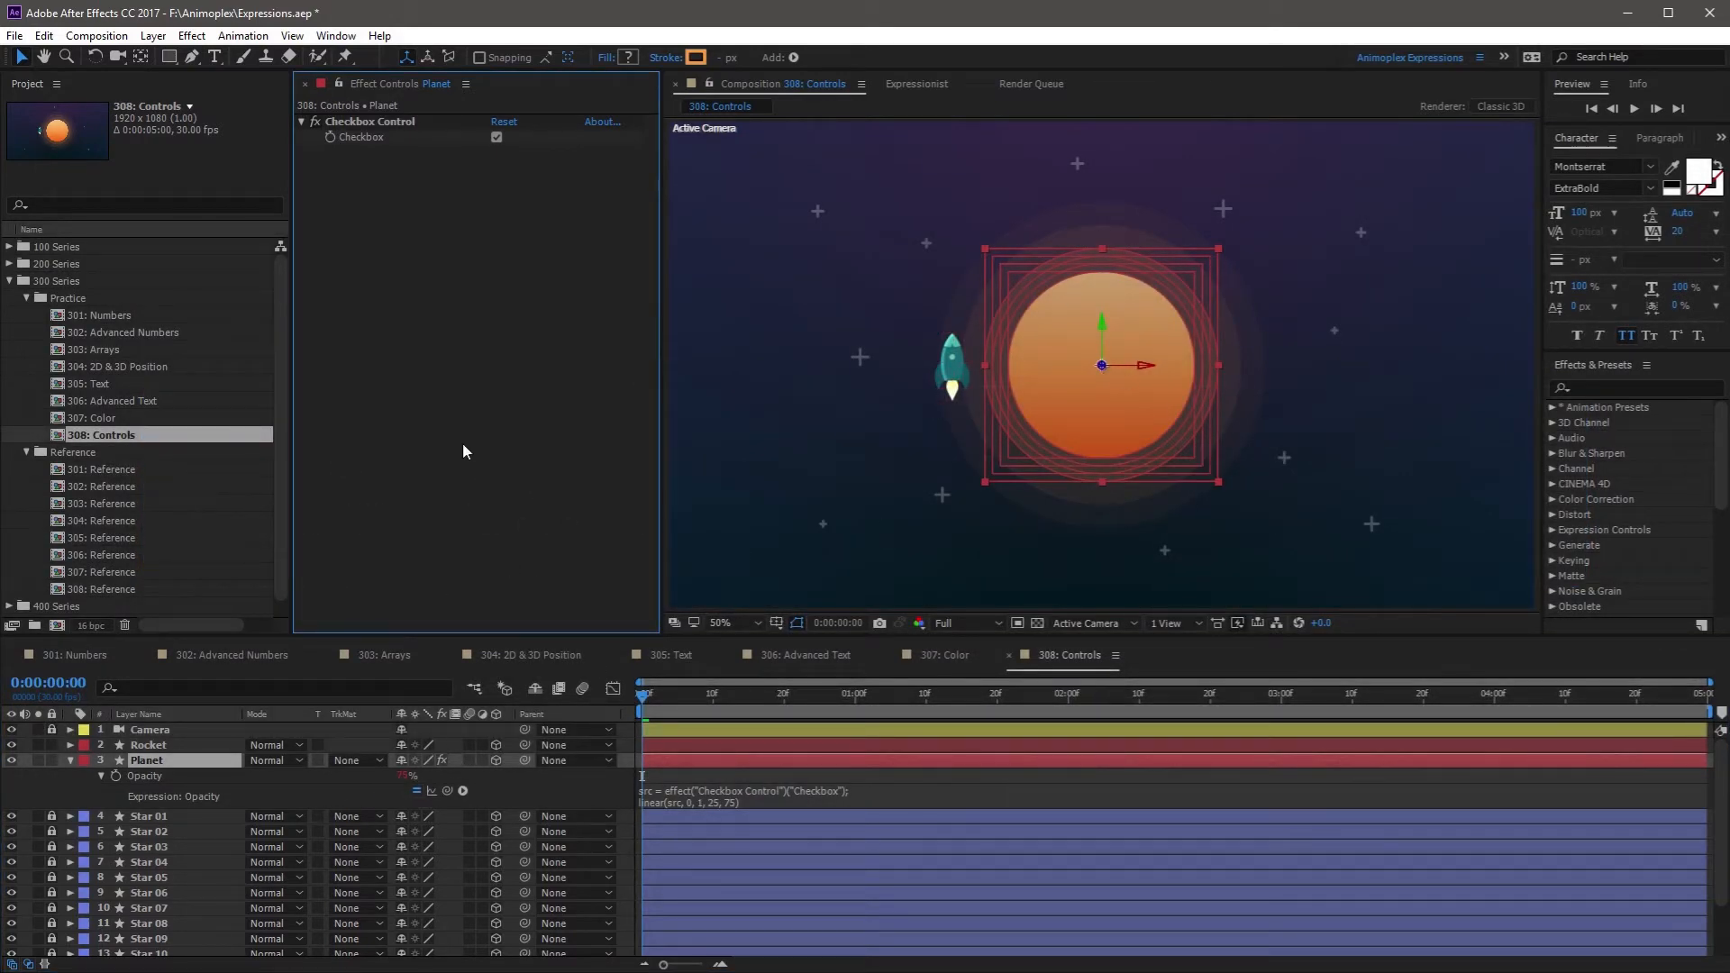
Toggle the Planet's checkbox off and on repeatedly to test the linear Opacity expression
{"action": "left_click", "coordinate": [503, 139]}
{"action": "left_click", "coordinate": [496, 139]}
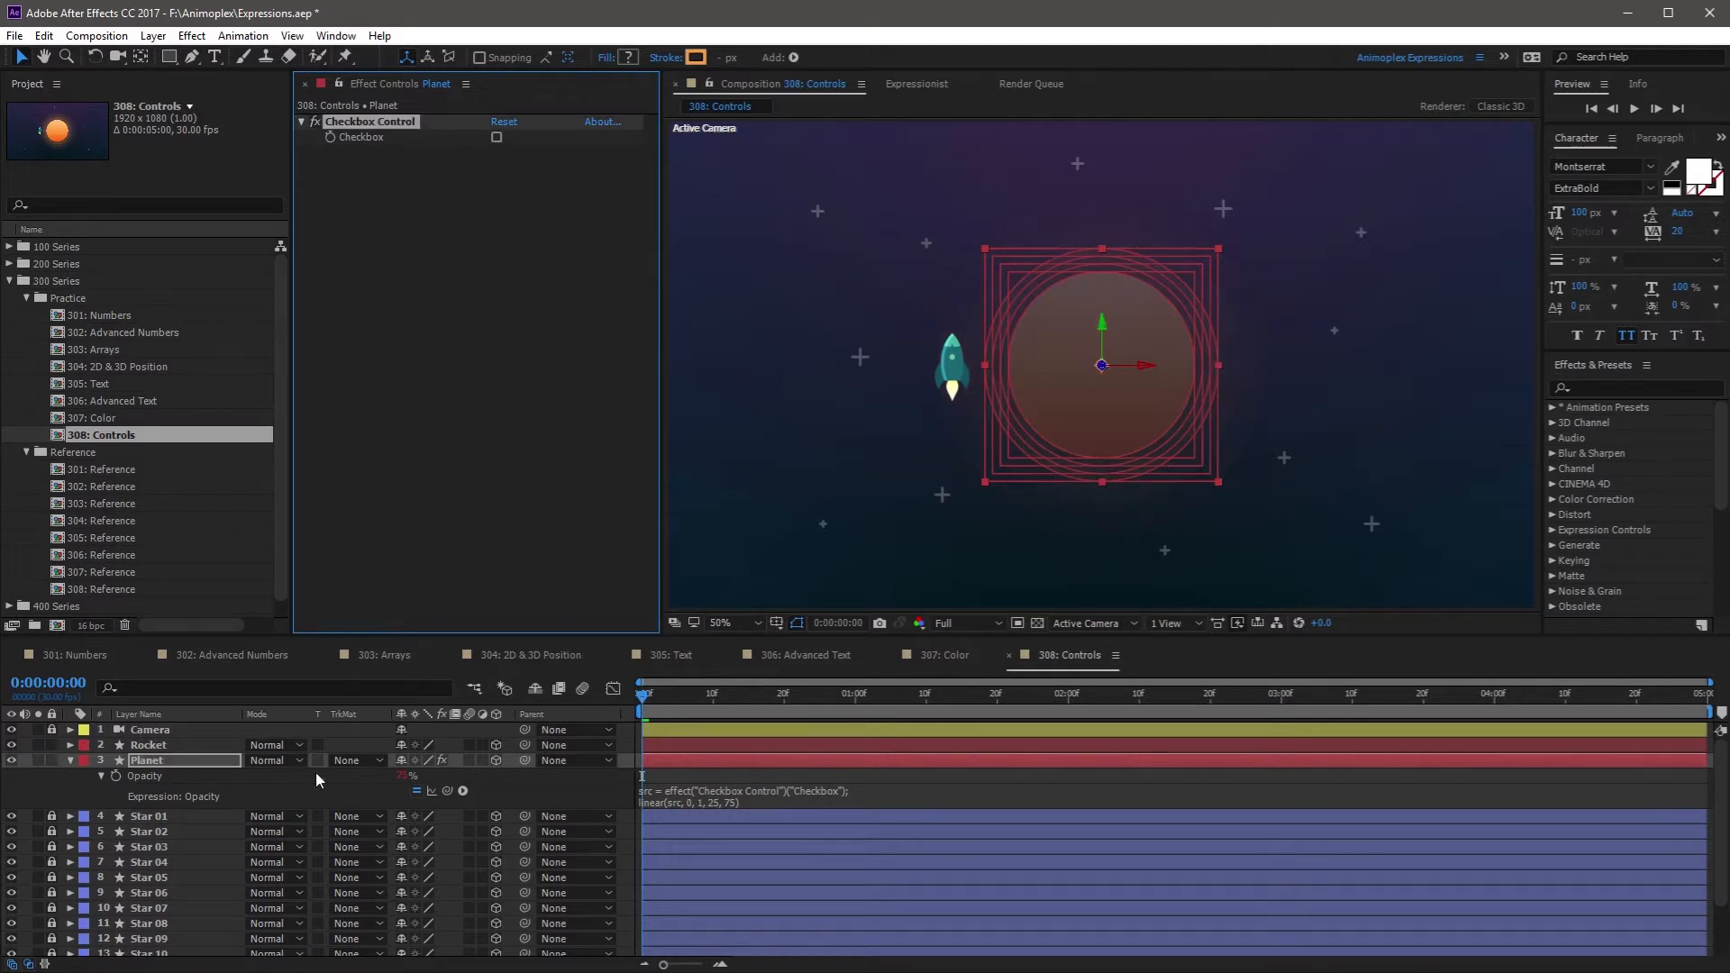
{"action": "left_click", "coordinate": [497, 138]}
{"action": "left_click", "coordinate": [497, 138]}
{"action": "left_click", "coordinate": [497, 139]}
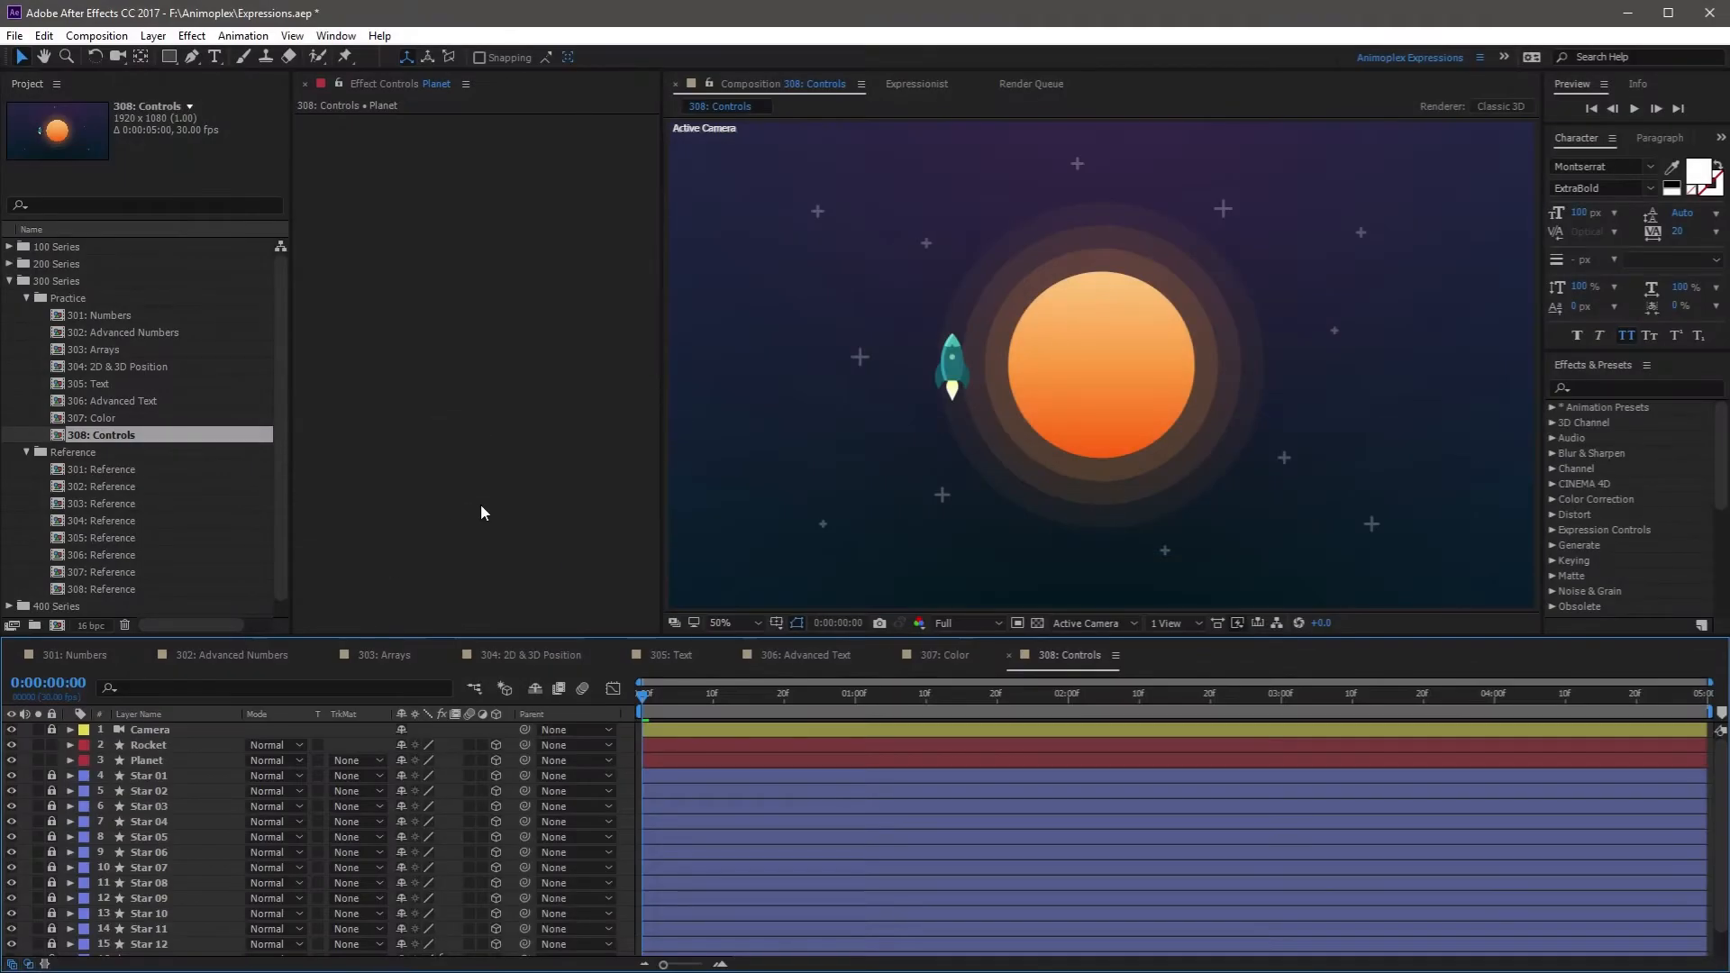
Add a Color Control expression effect to the Planet layer
{"action": "left_click", "coordinate": [159, 757]}
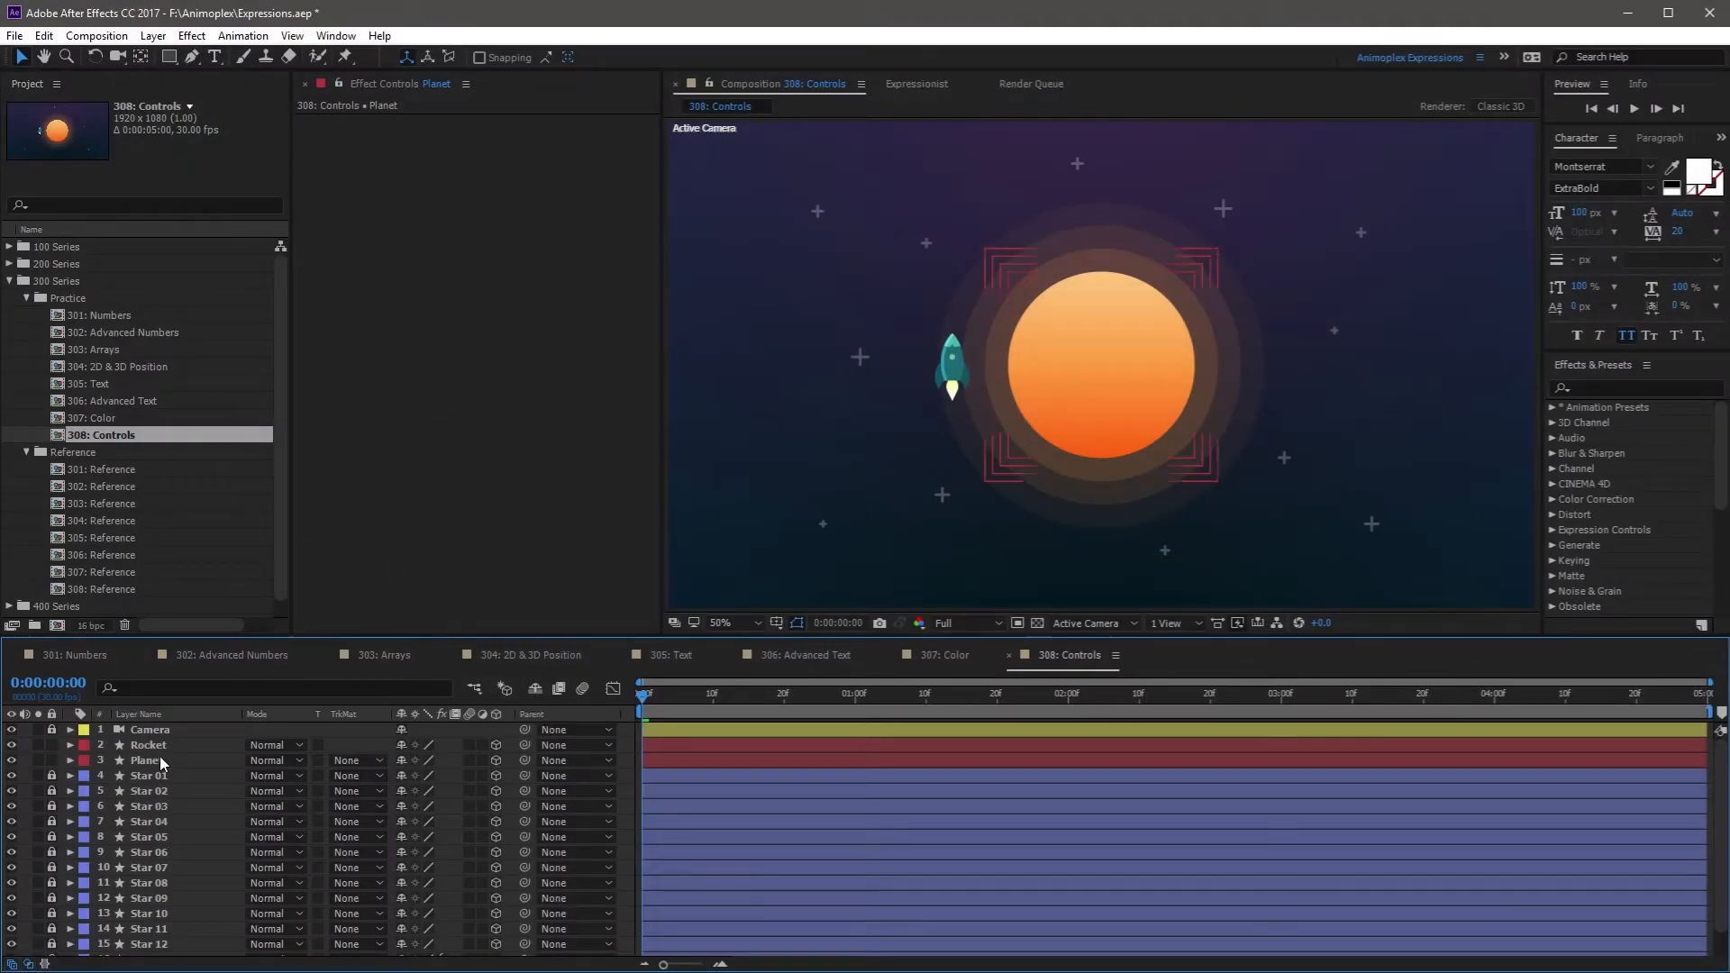
{"action": "left_click", "coordinate": [176, 38]}
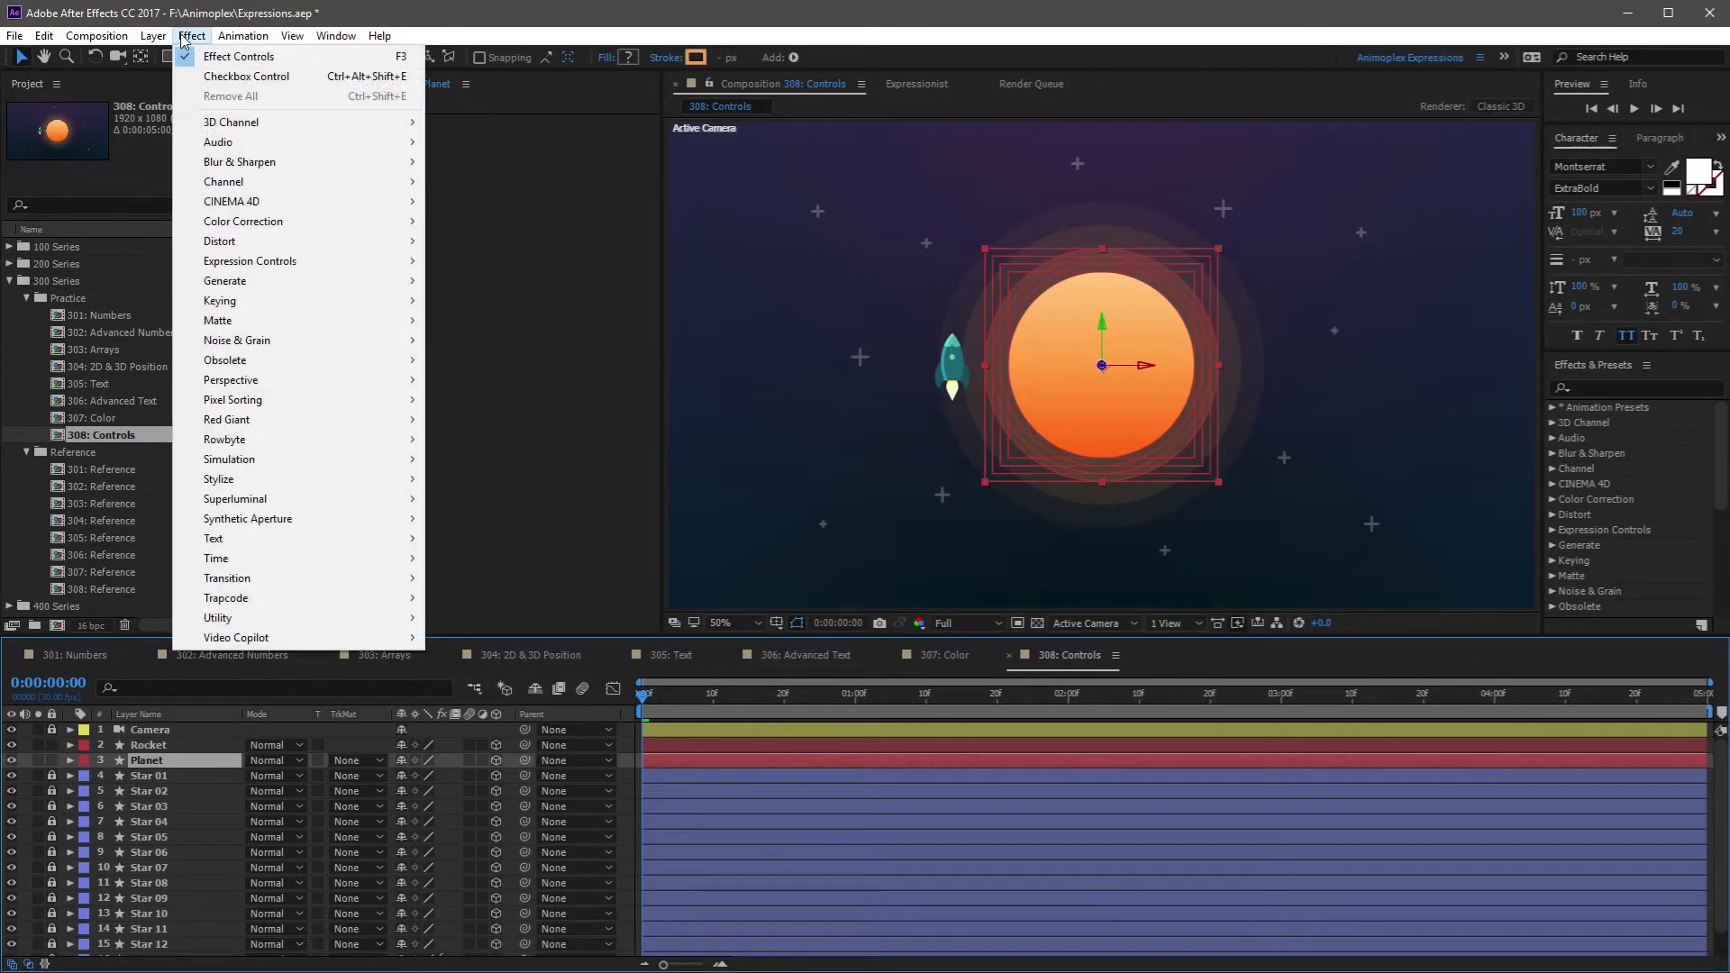
{"action": "mouse_move", "coordinate": [282, 266]}
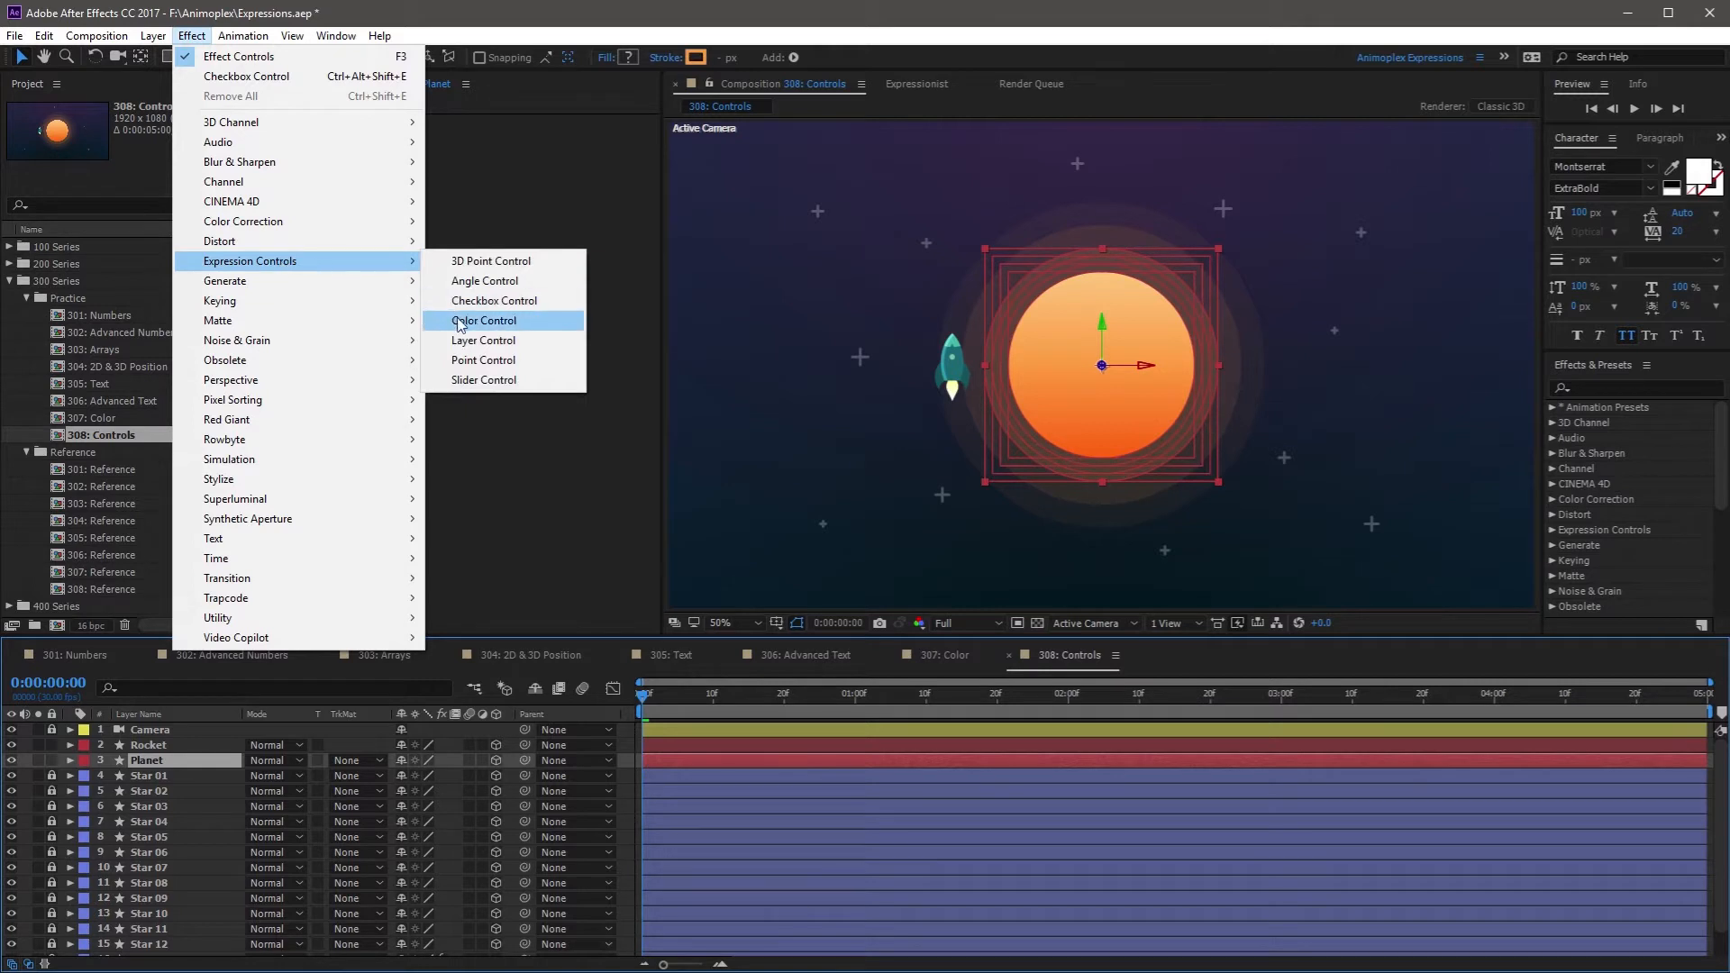
{"action": "left_click", "coordinate": [487, 322]}
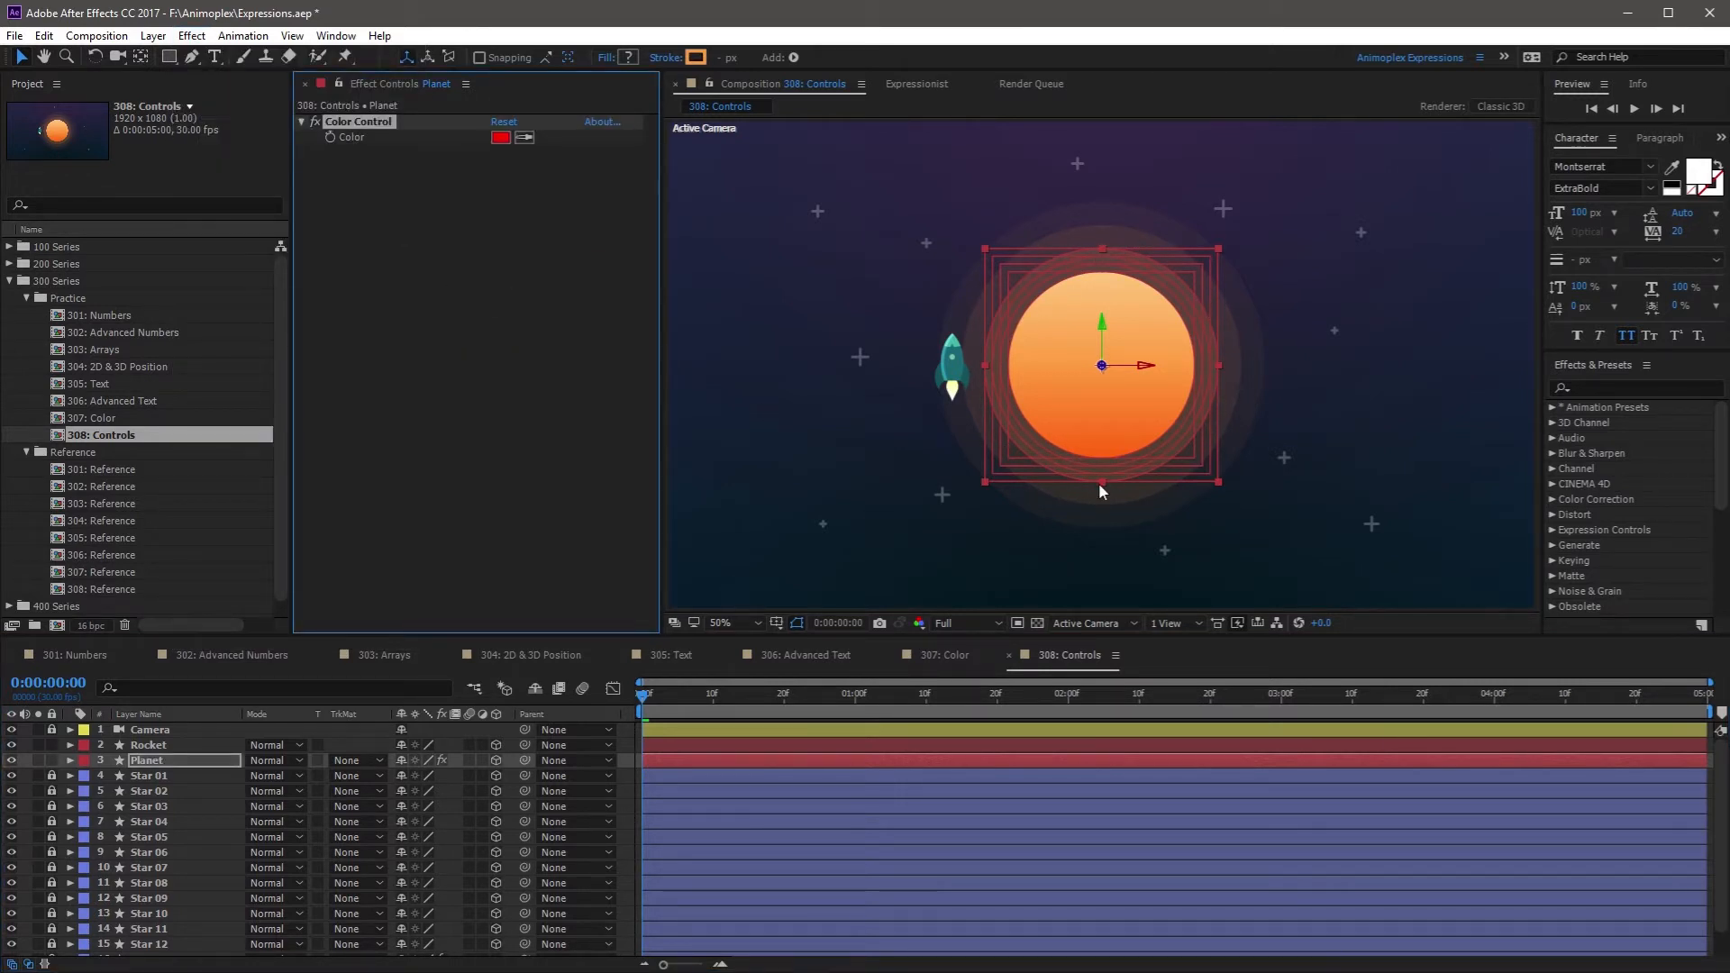
Link the stroke color of the Planet's Glow 2 group to the Color Control's Color with an expression
{"action": "key", "text": "u"}
{"action": "key", "text": "u"}
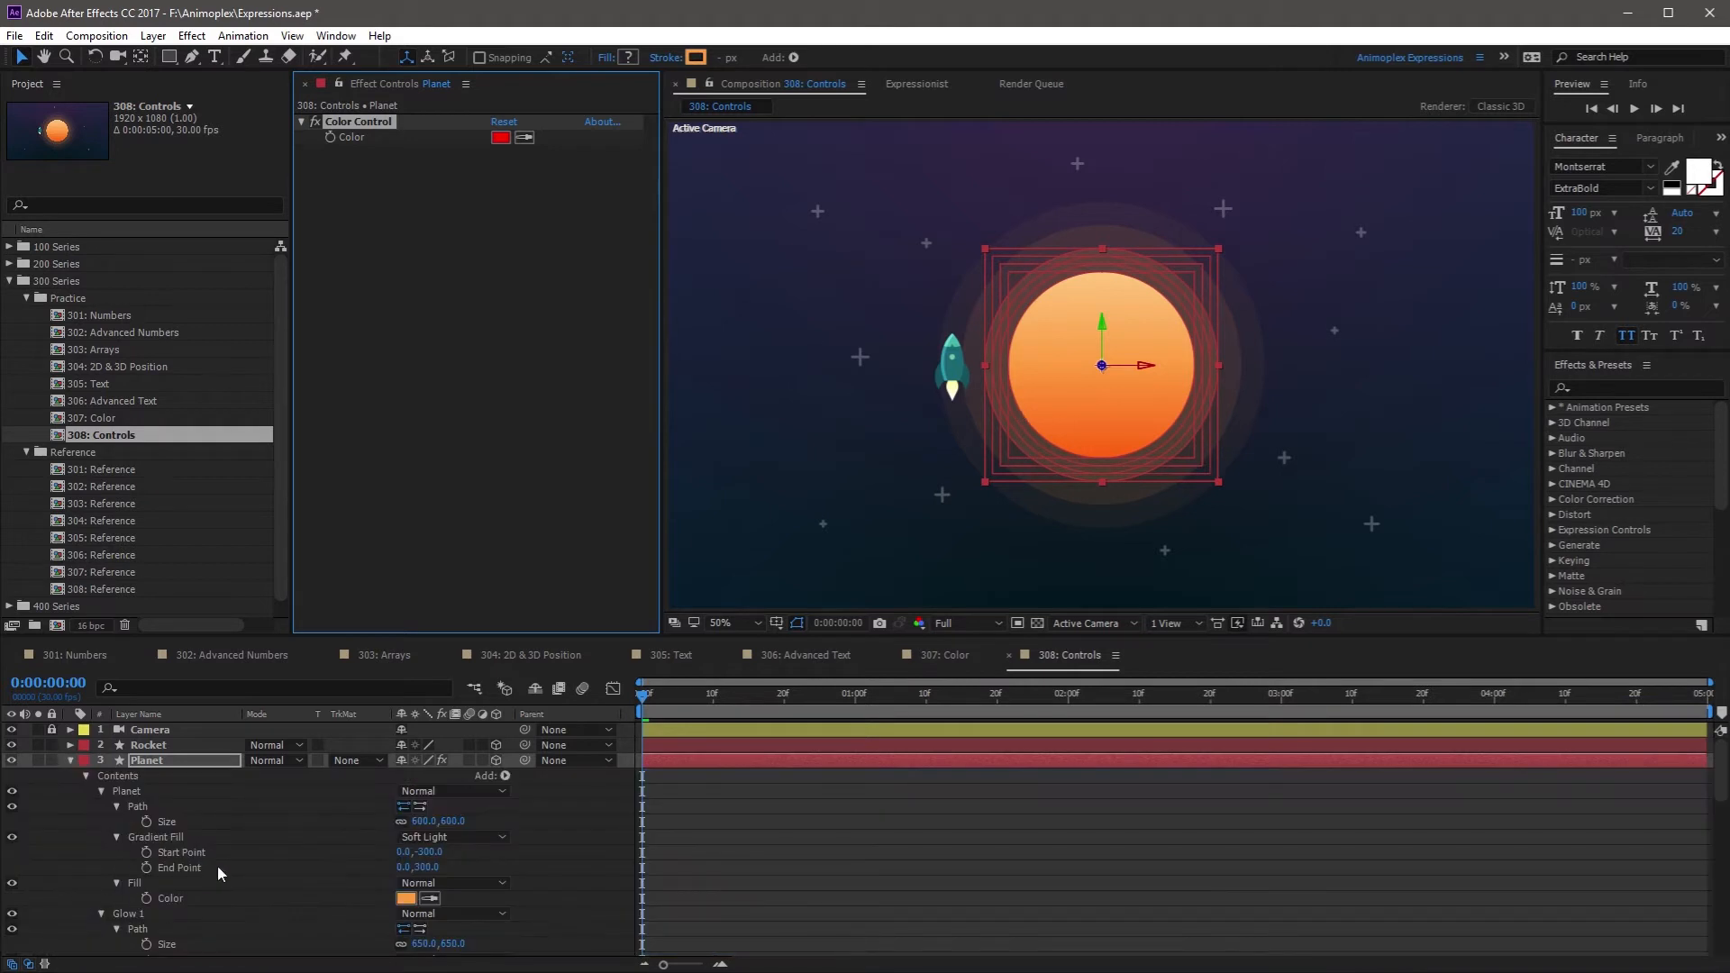
{"action": "scroll", "coordinate": [218, 865], "scroll_direction": "down", "scroll_amount": 5}
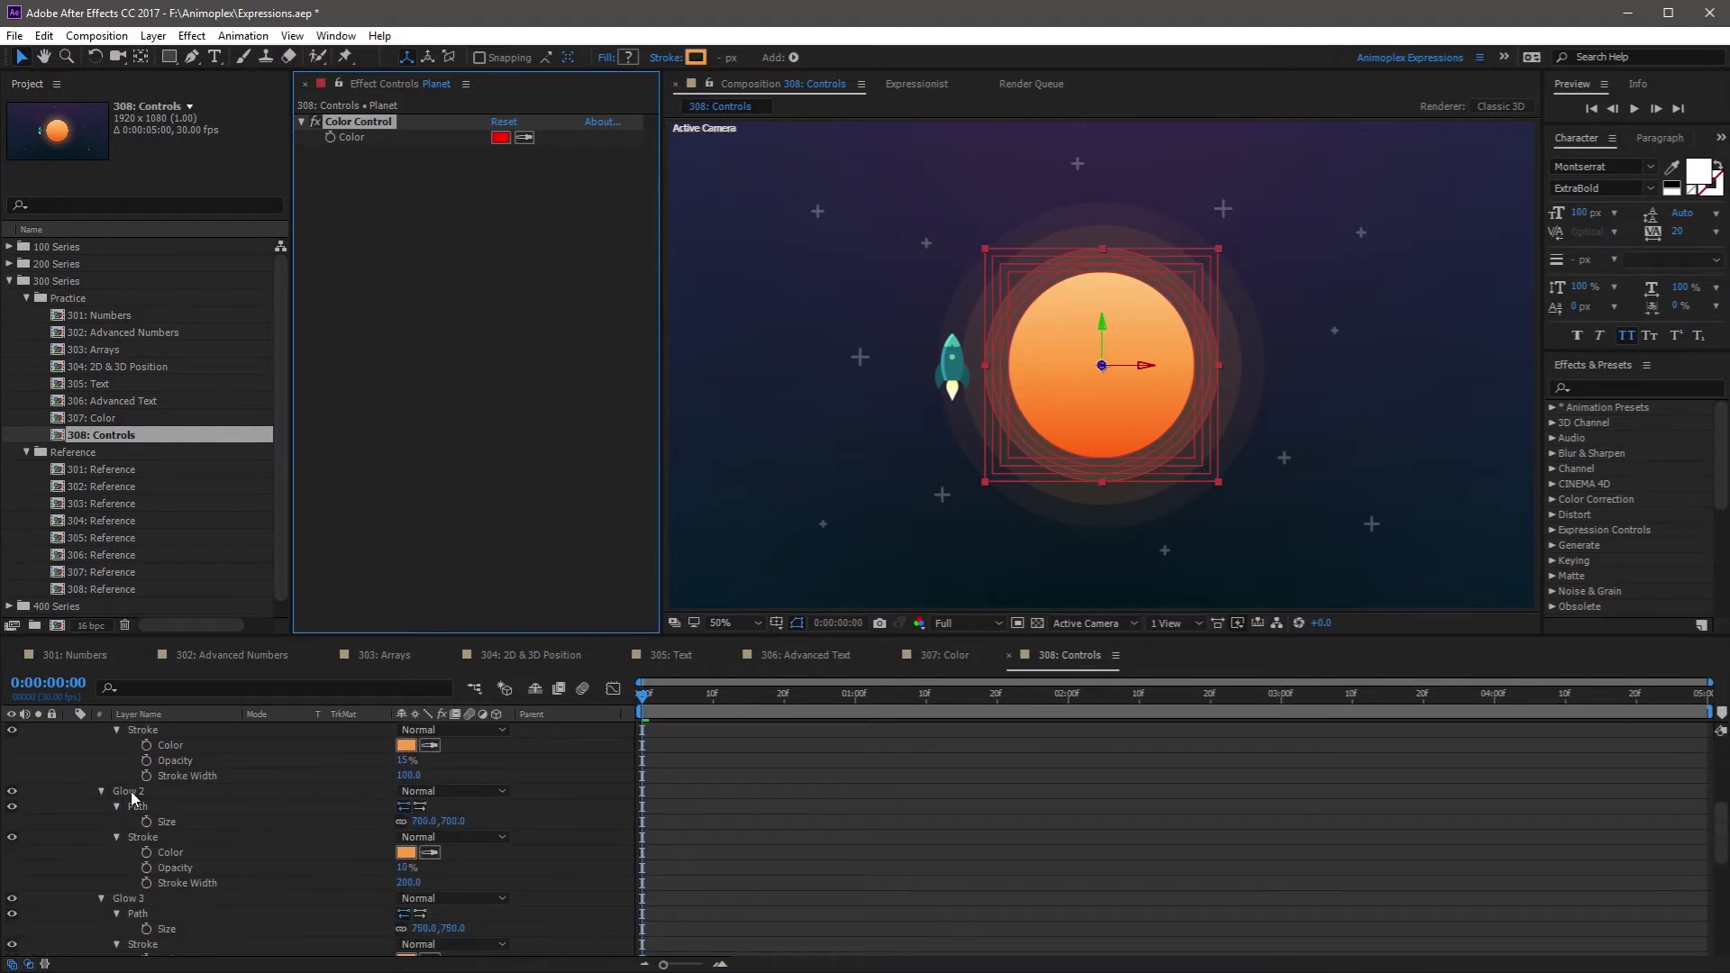
{"action": "left_click", "coordinate": [132, 791]}
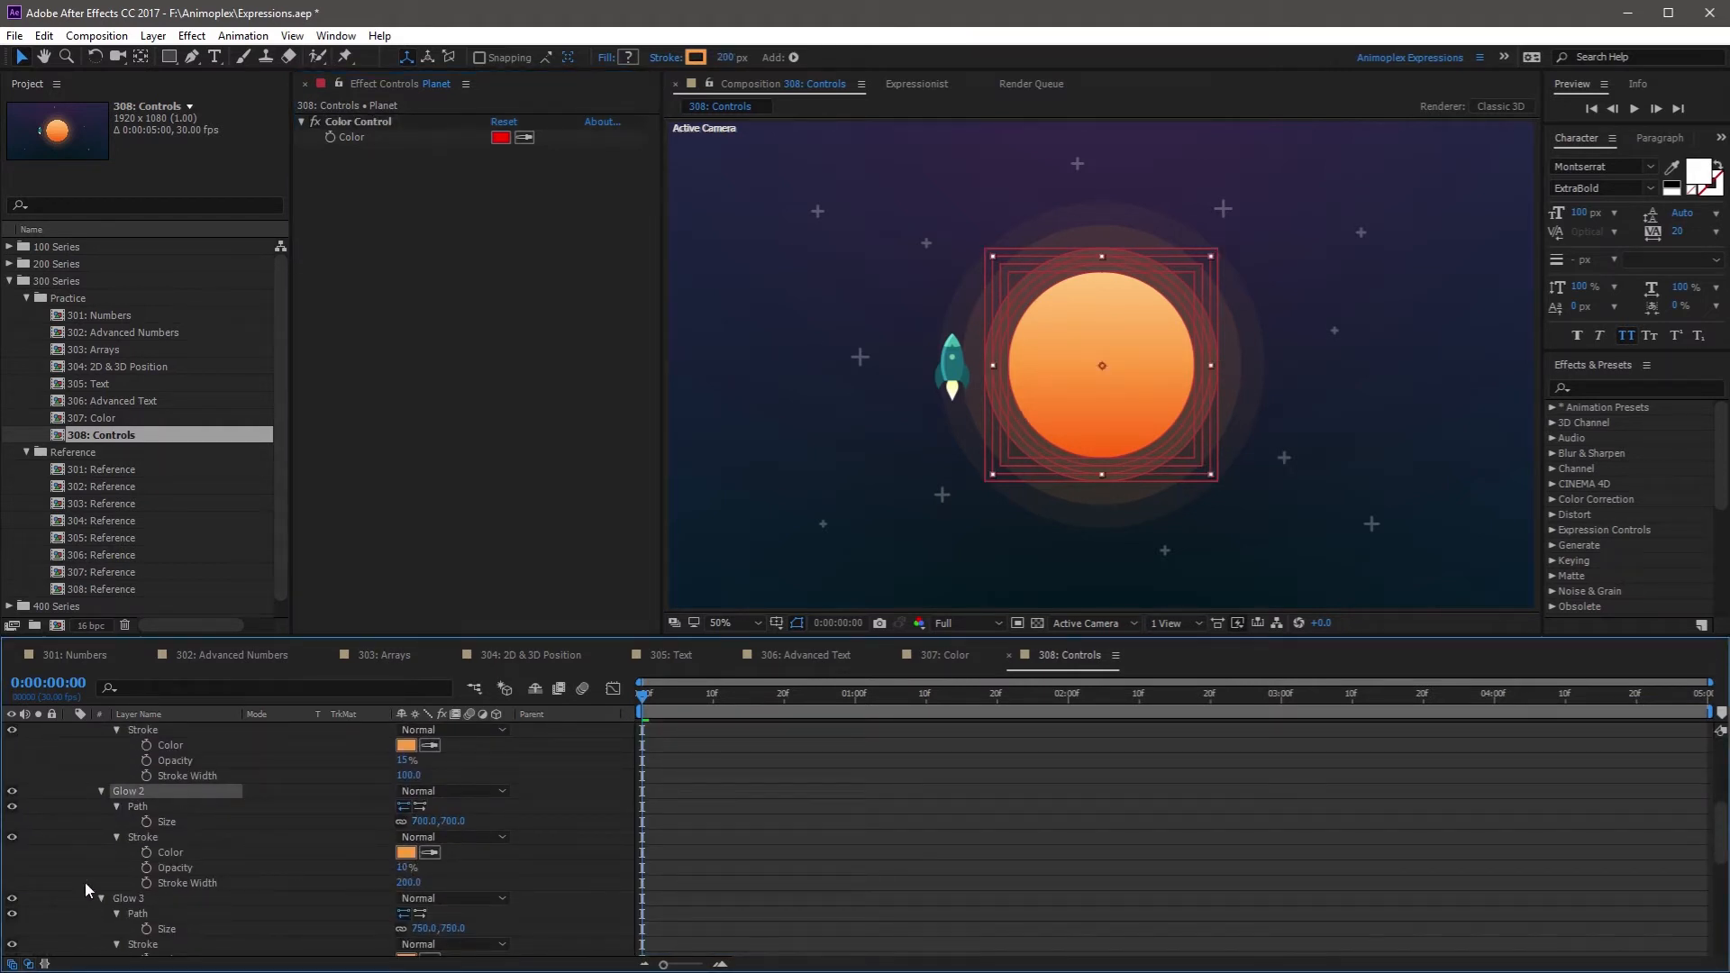
{"action": "left_click", "coordinate": [141, 838]}
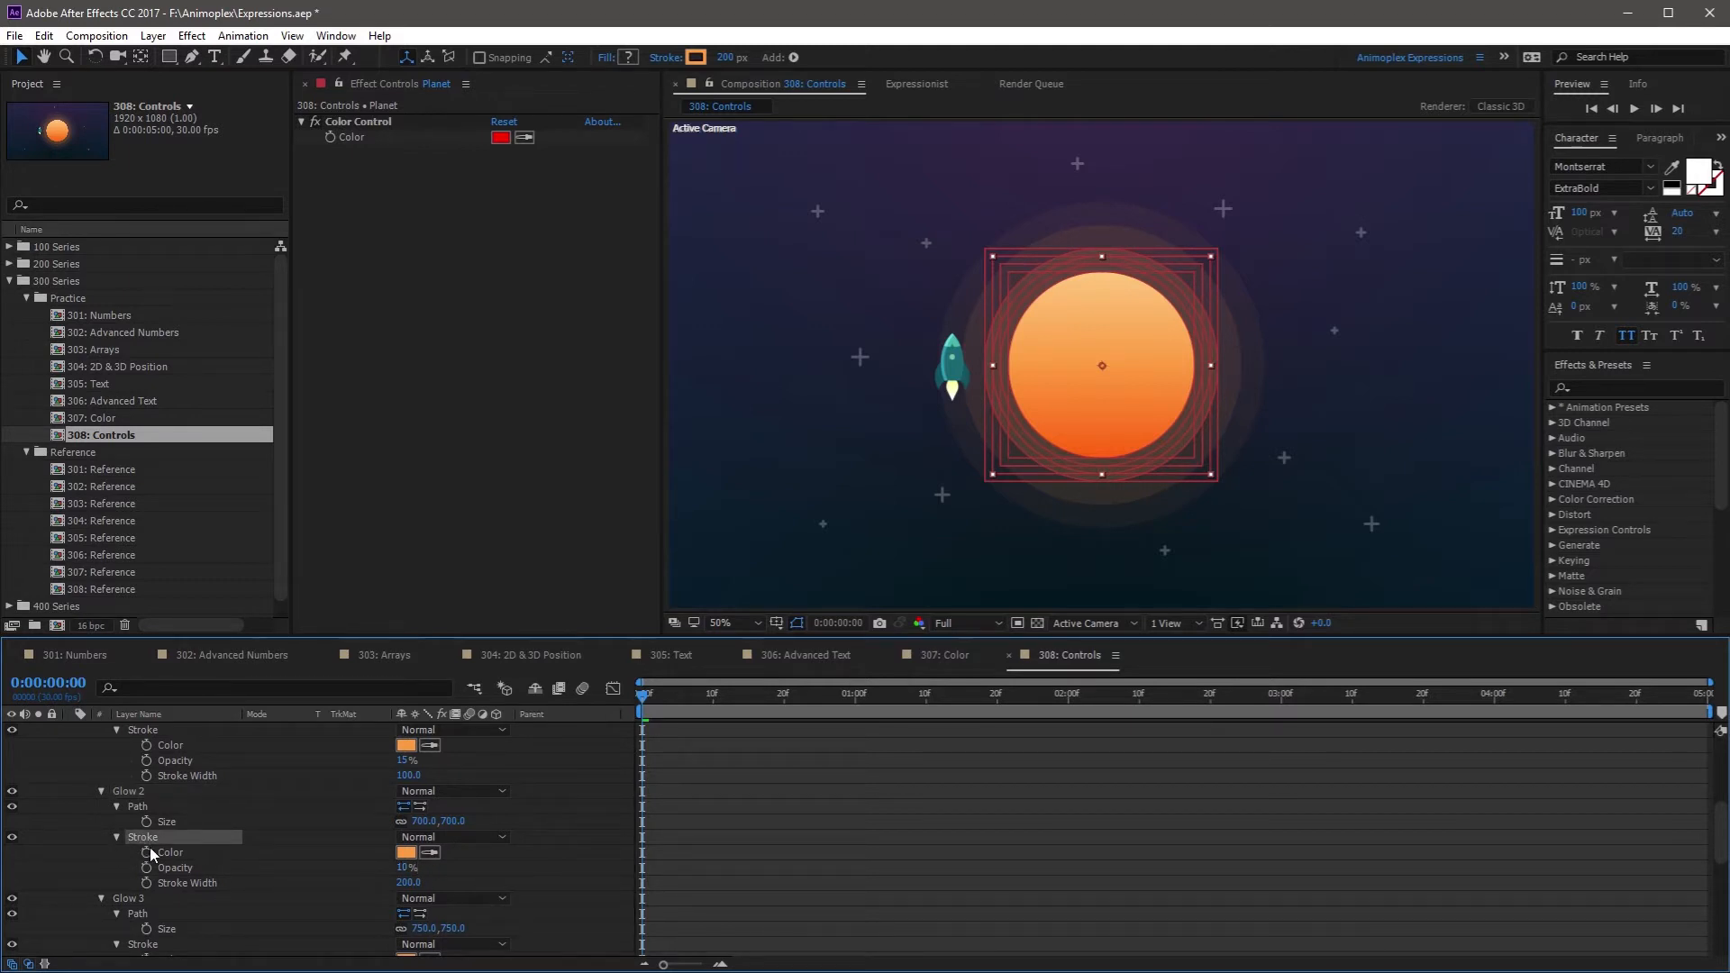
{"action": "left_click", "coordinate": [146, 851], "text": "alt"}
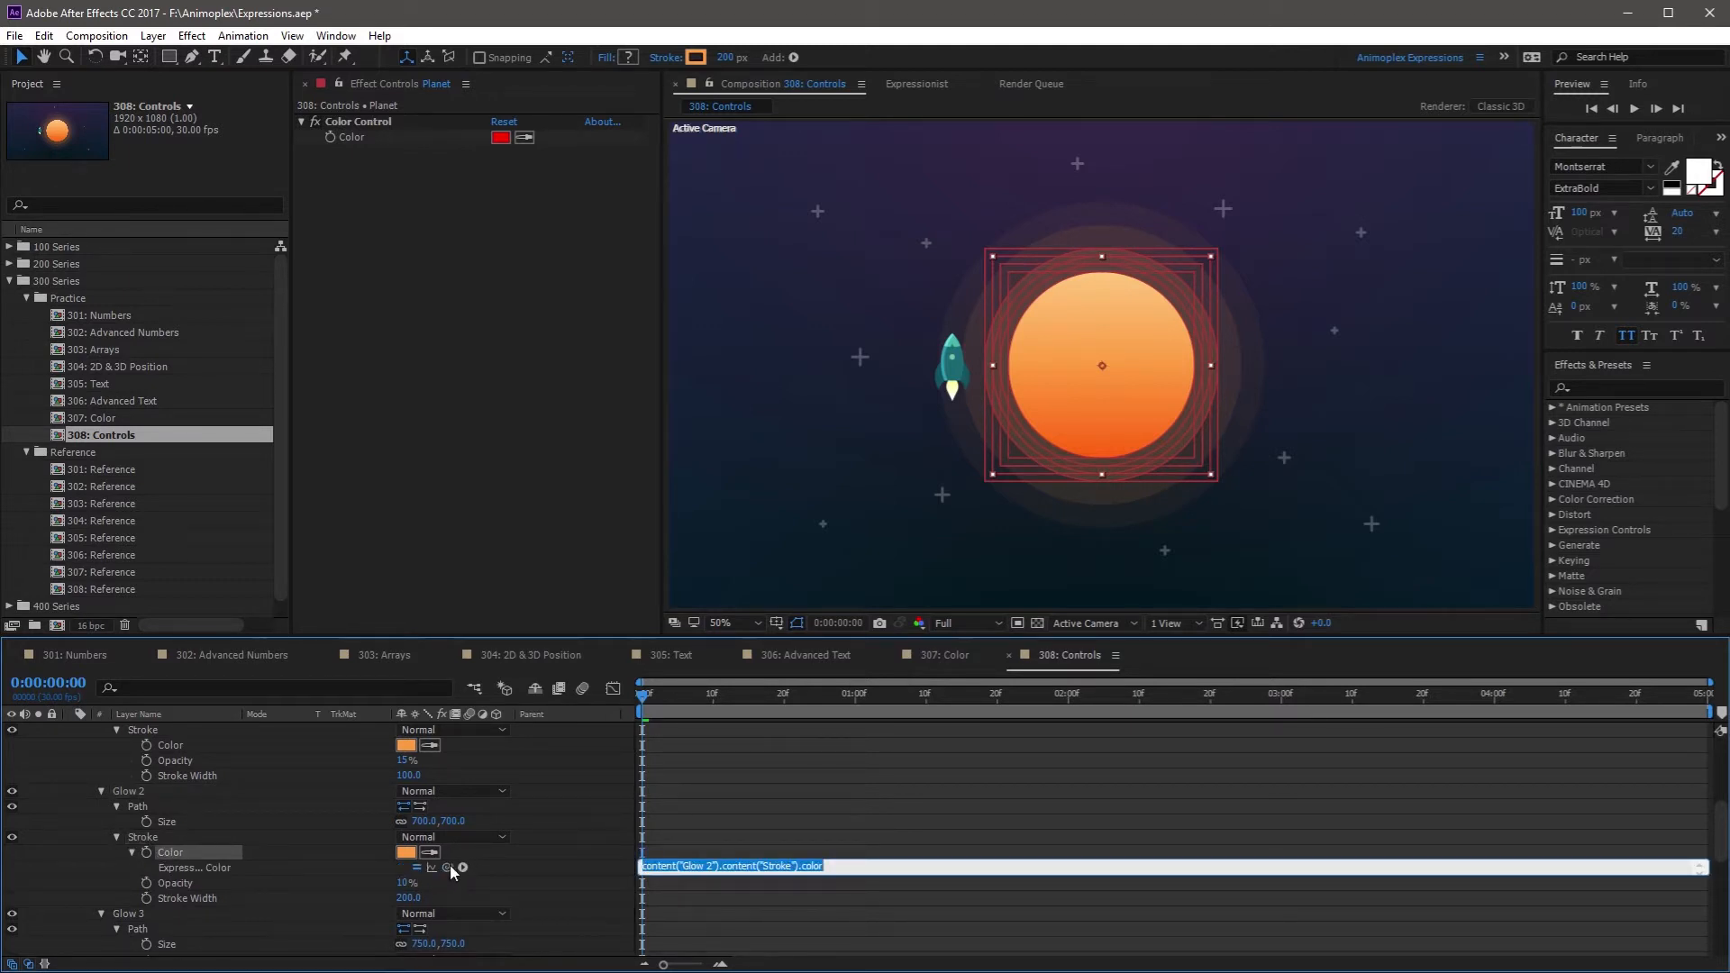
{"action": "left_click_drag", "start_coordinate": [451, 863], "coordinate": [343, 135]}
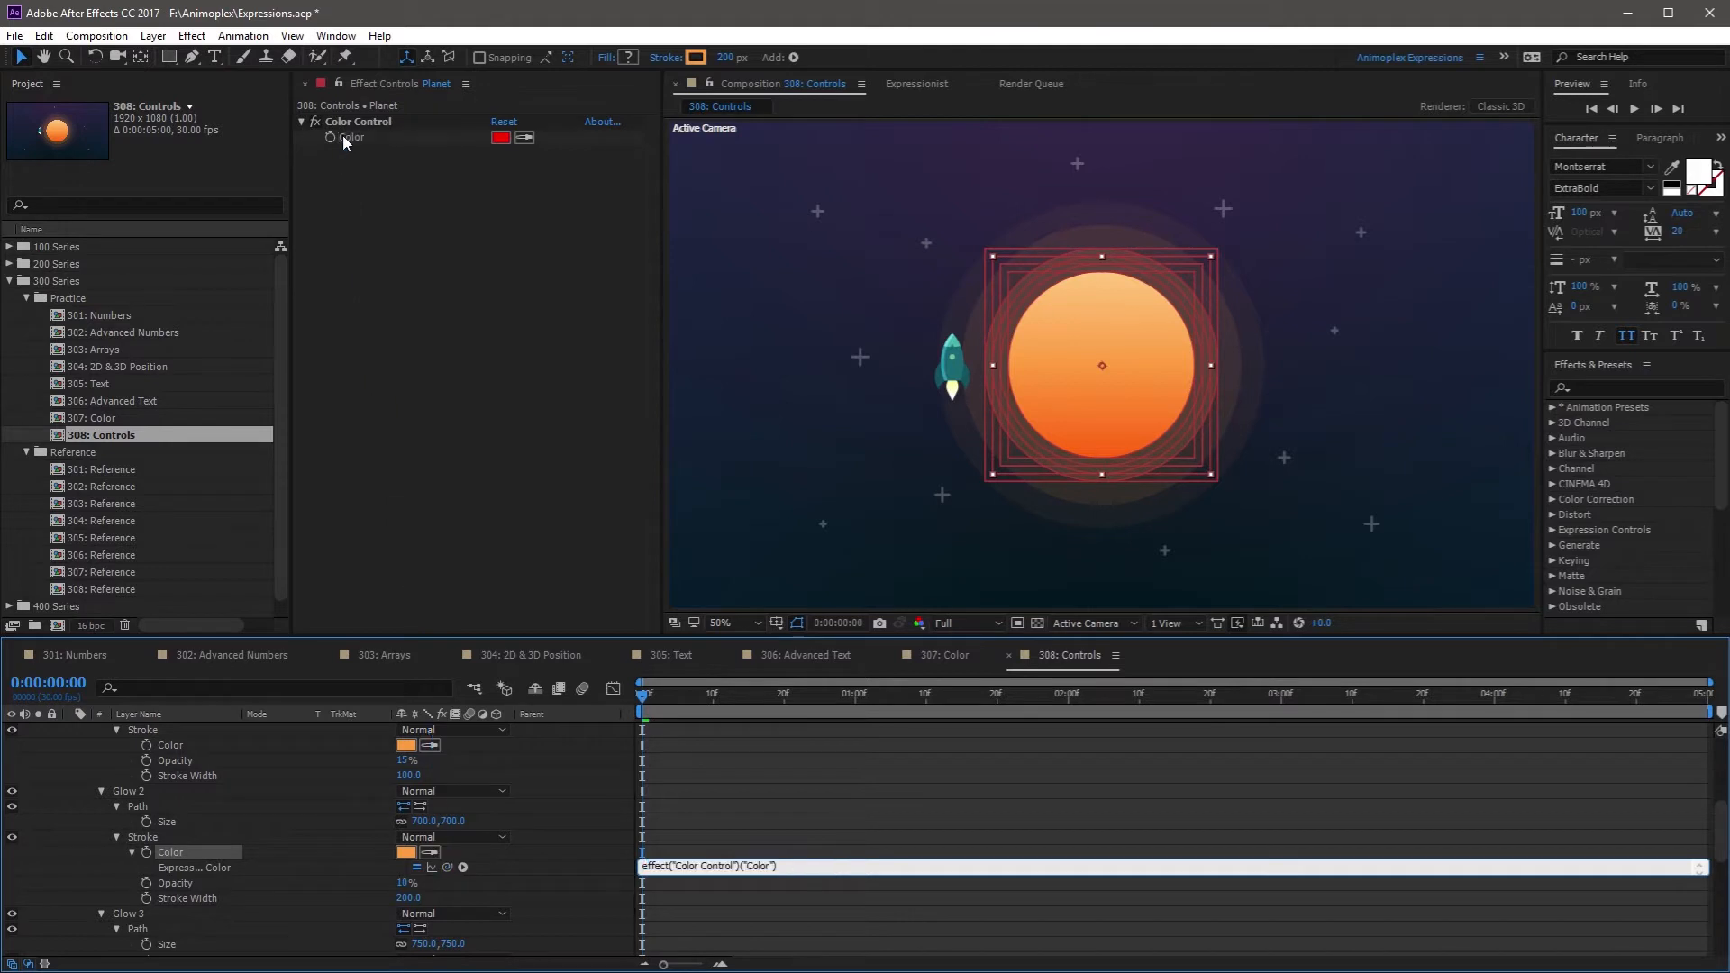
{"action": "left_click", "coordinate": [595, 813]}
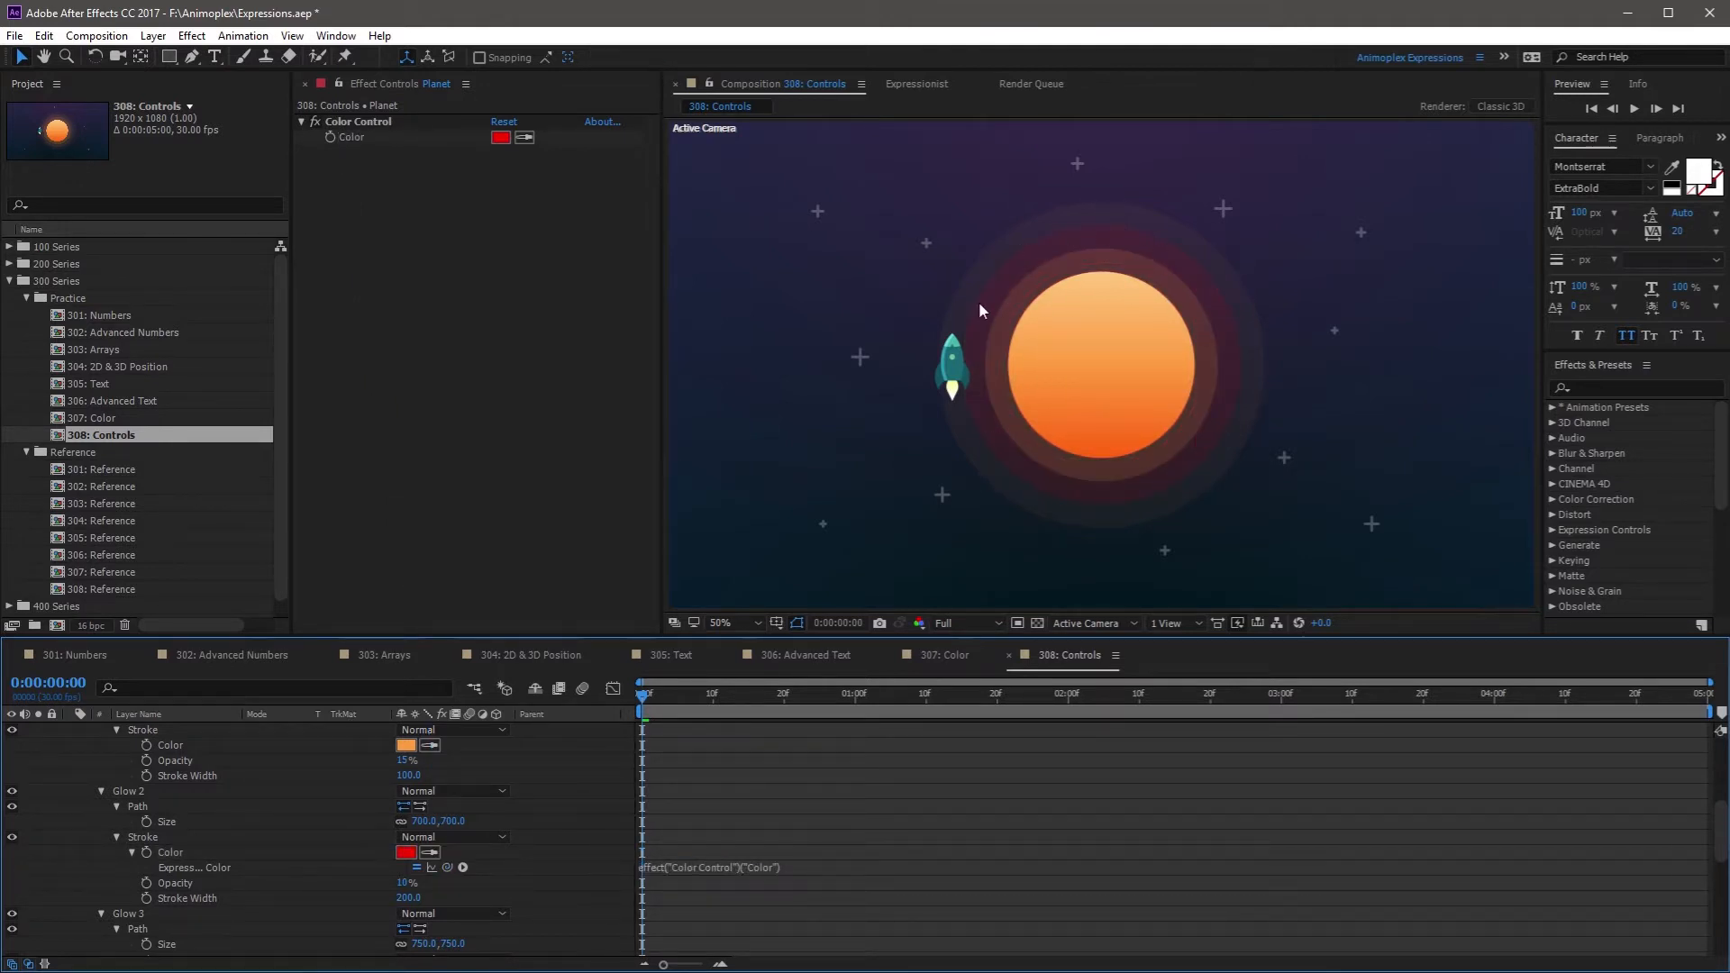
Choose a different hue for the Planet's Color Control to test the linked glow stroke
{"action": "left_click", "coordinate": [1114, 488]}
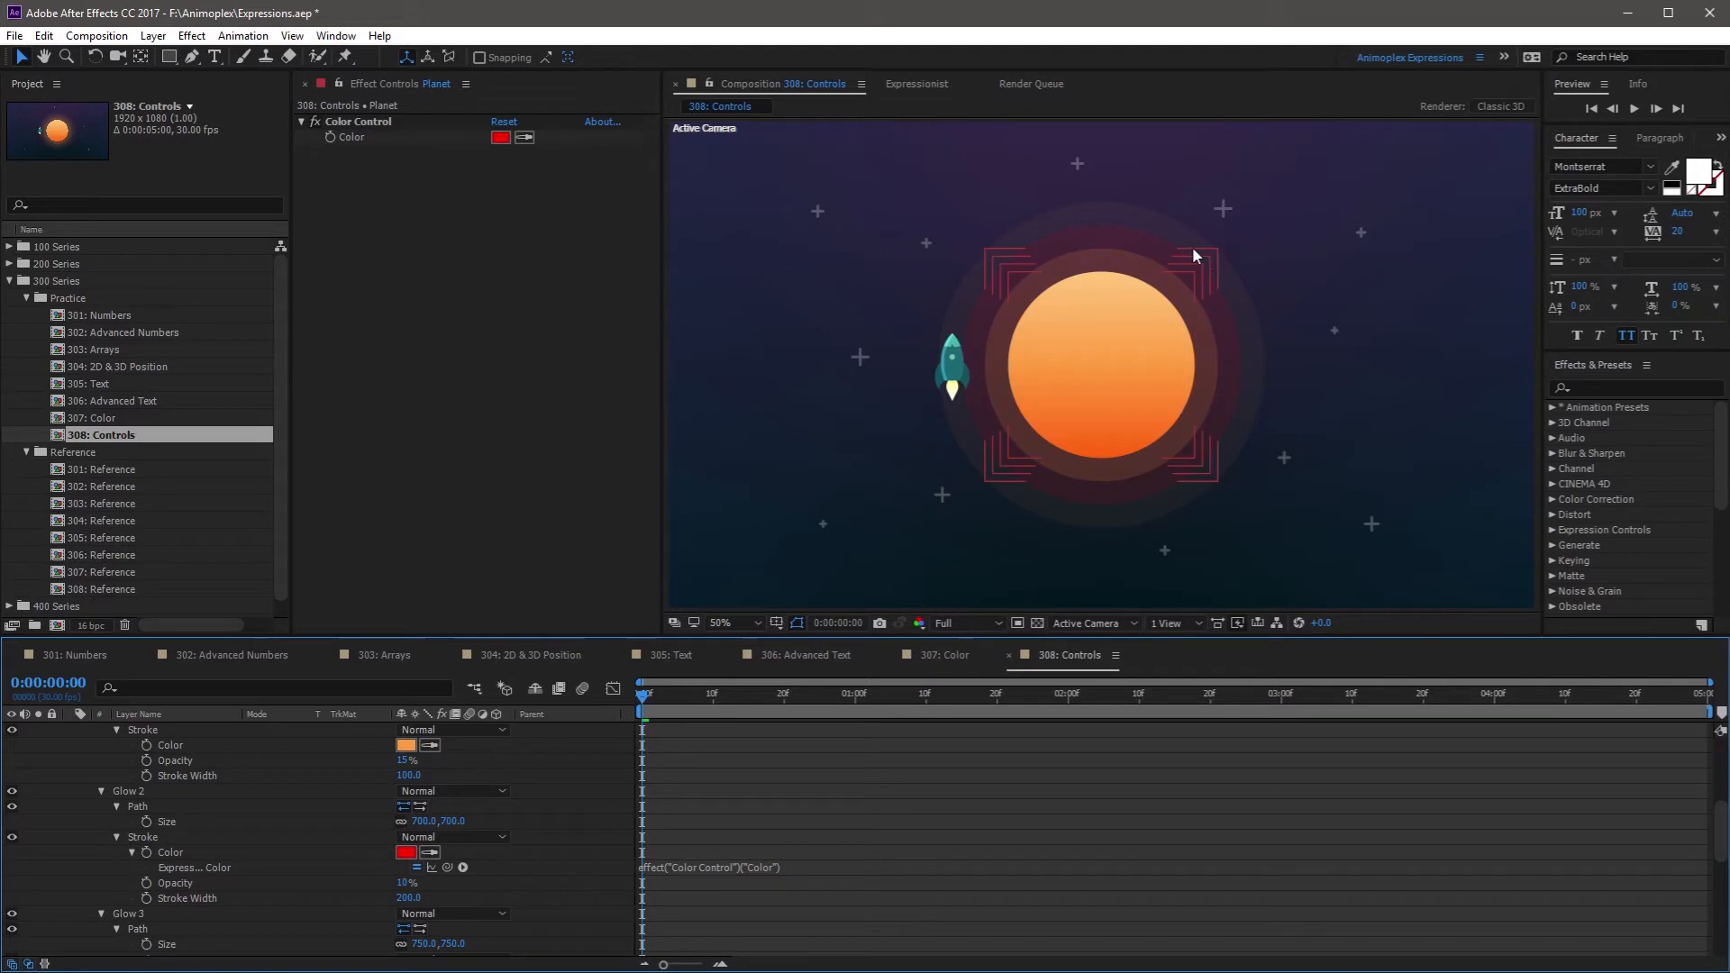
{"action": "left_click", "coordinate": [501, 138]}
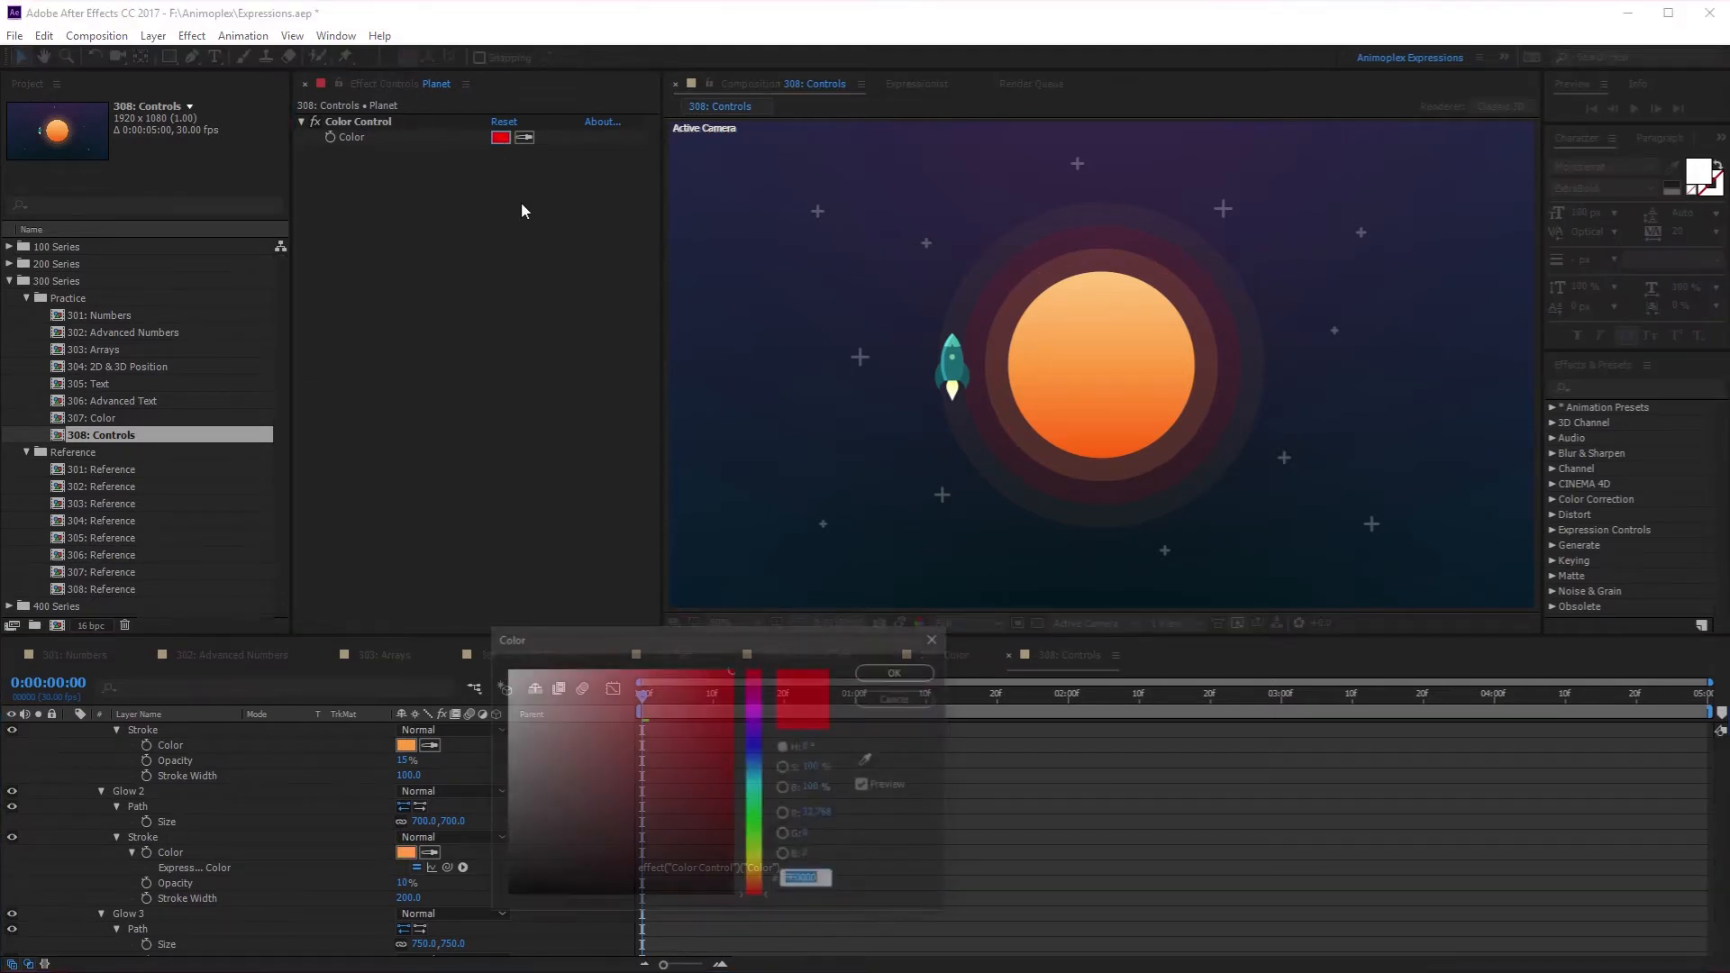
{"action": "left_click", "coordinate": [758, 748]}
{"action": "left_click", "coordinate": [931, 670]}
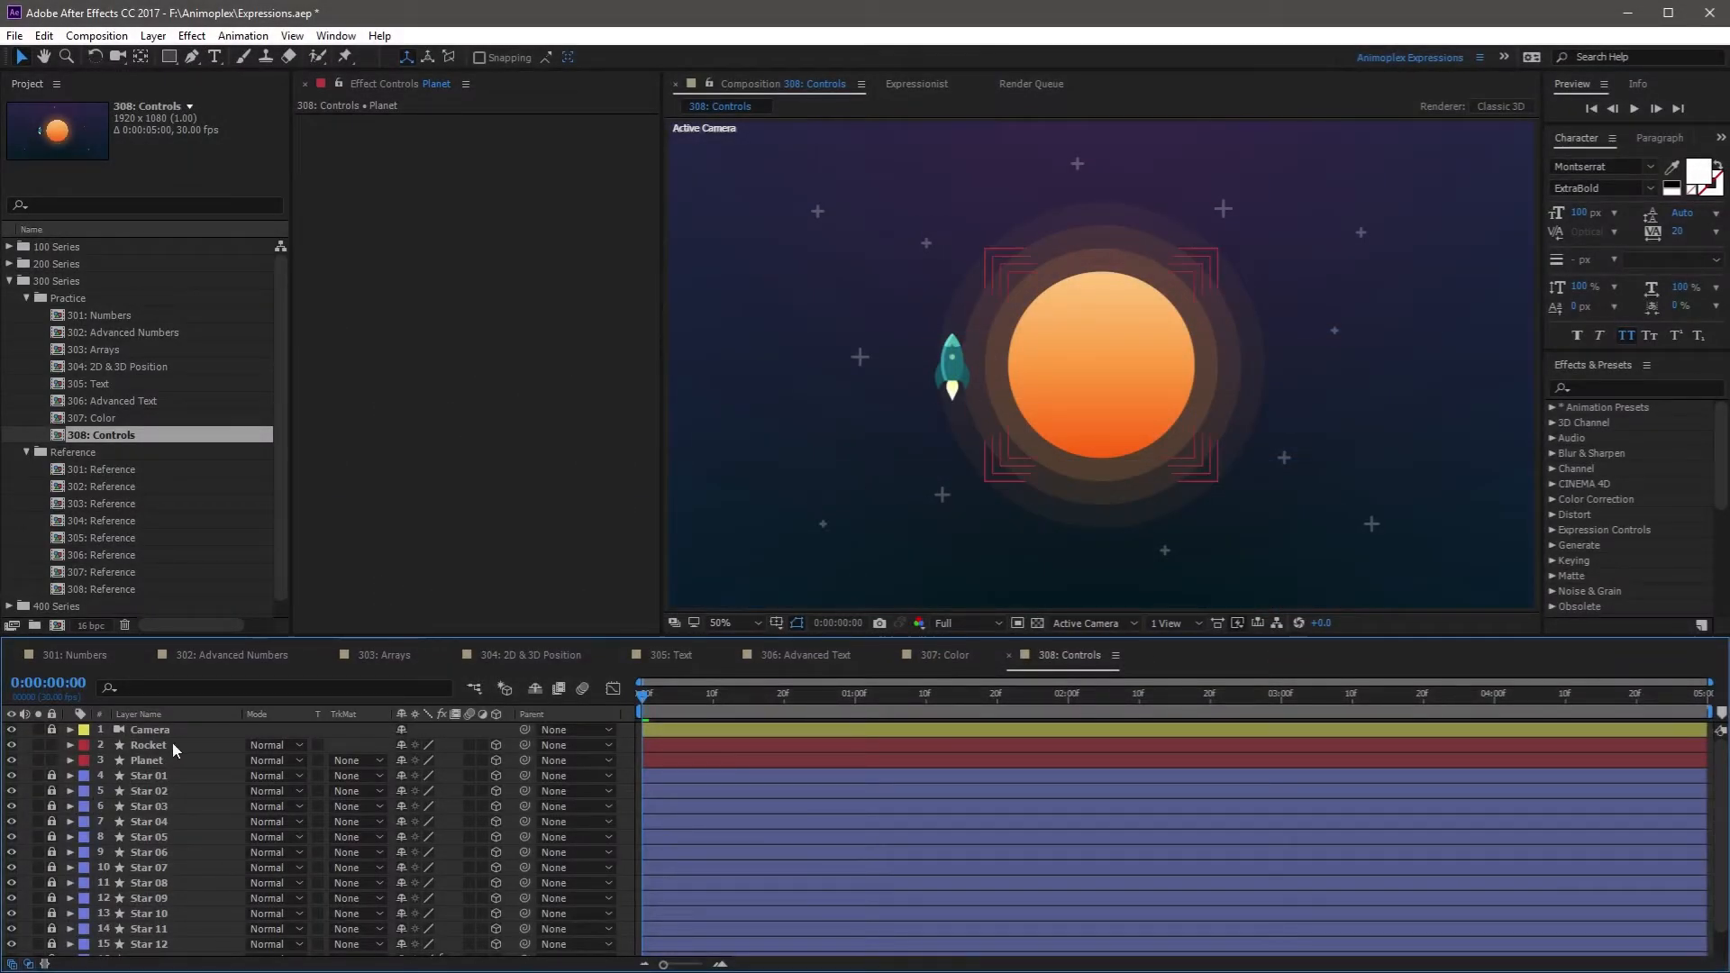
Add a Point Control and a 3D Point Control to the Planet layer
{"action": "left_click", "coordinate": [149, 762]}
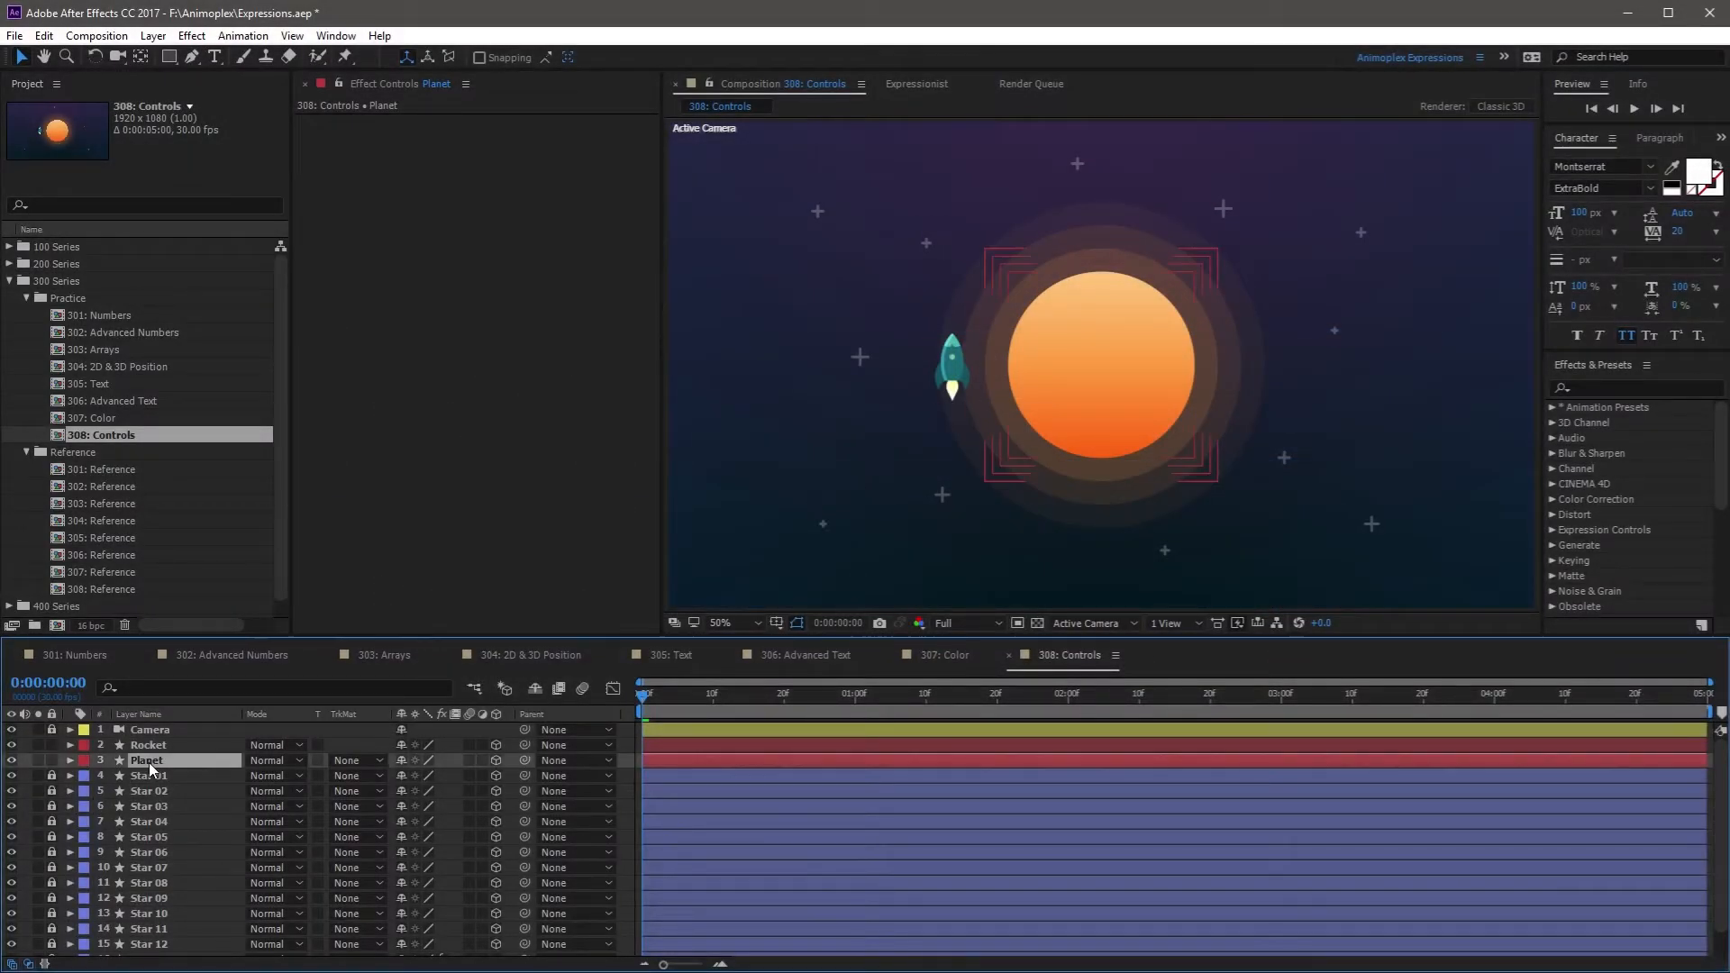
{"action": "left_click", "coordinate": [192, 36]}
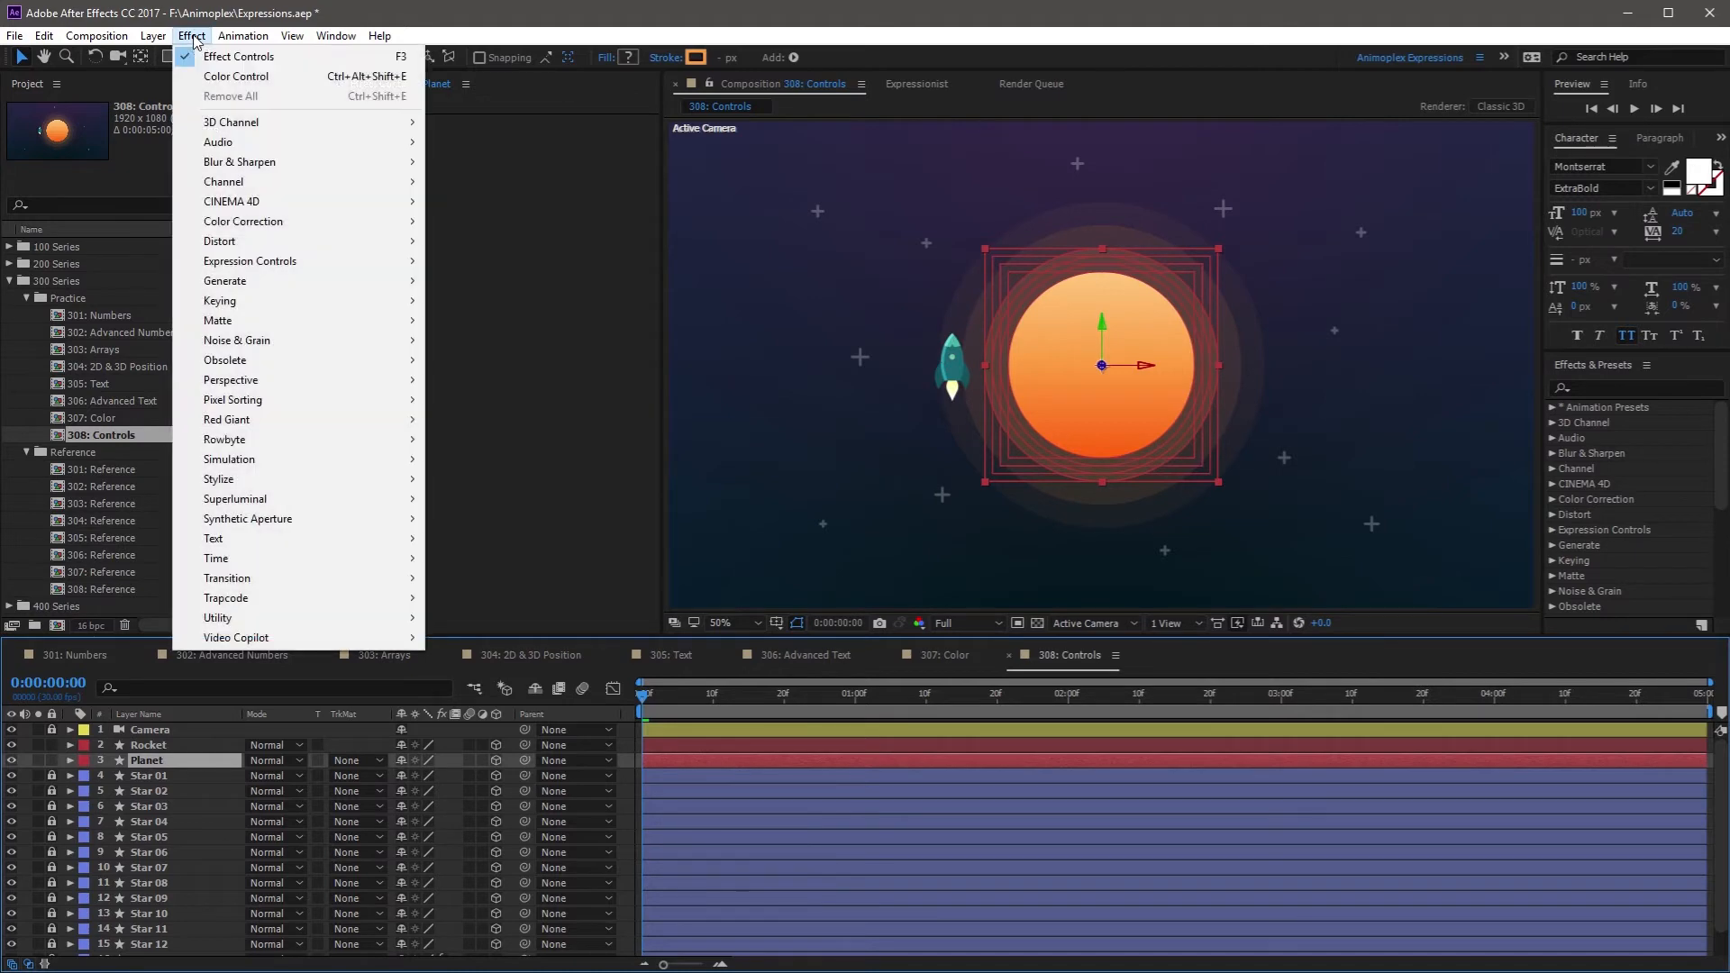
{"action": "mouse_move", "coordinate": [257, 271]}
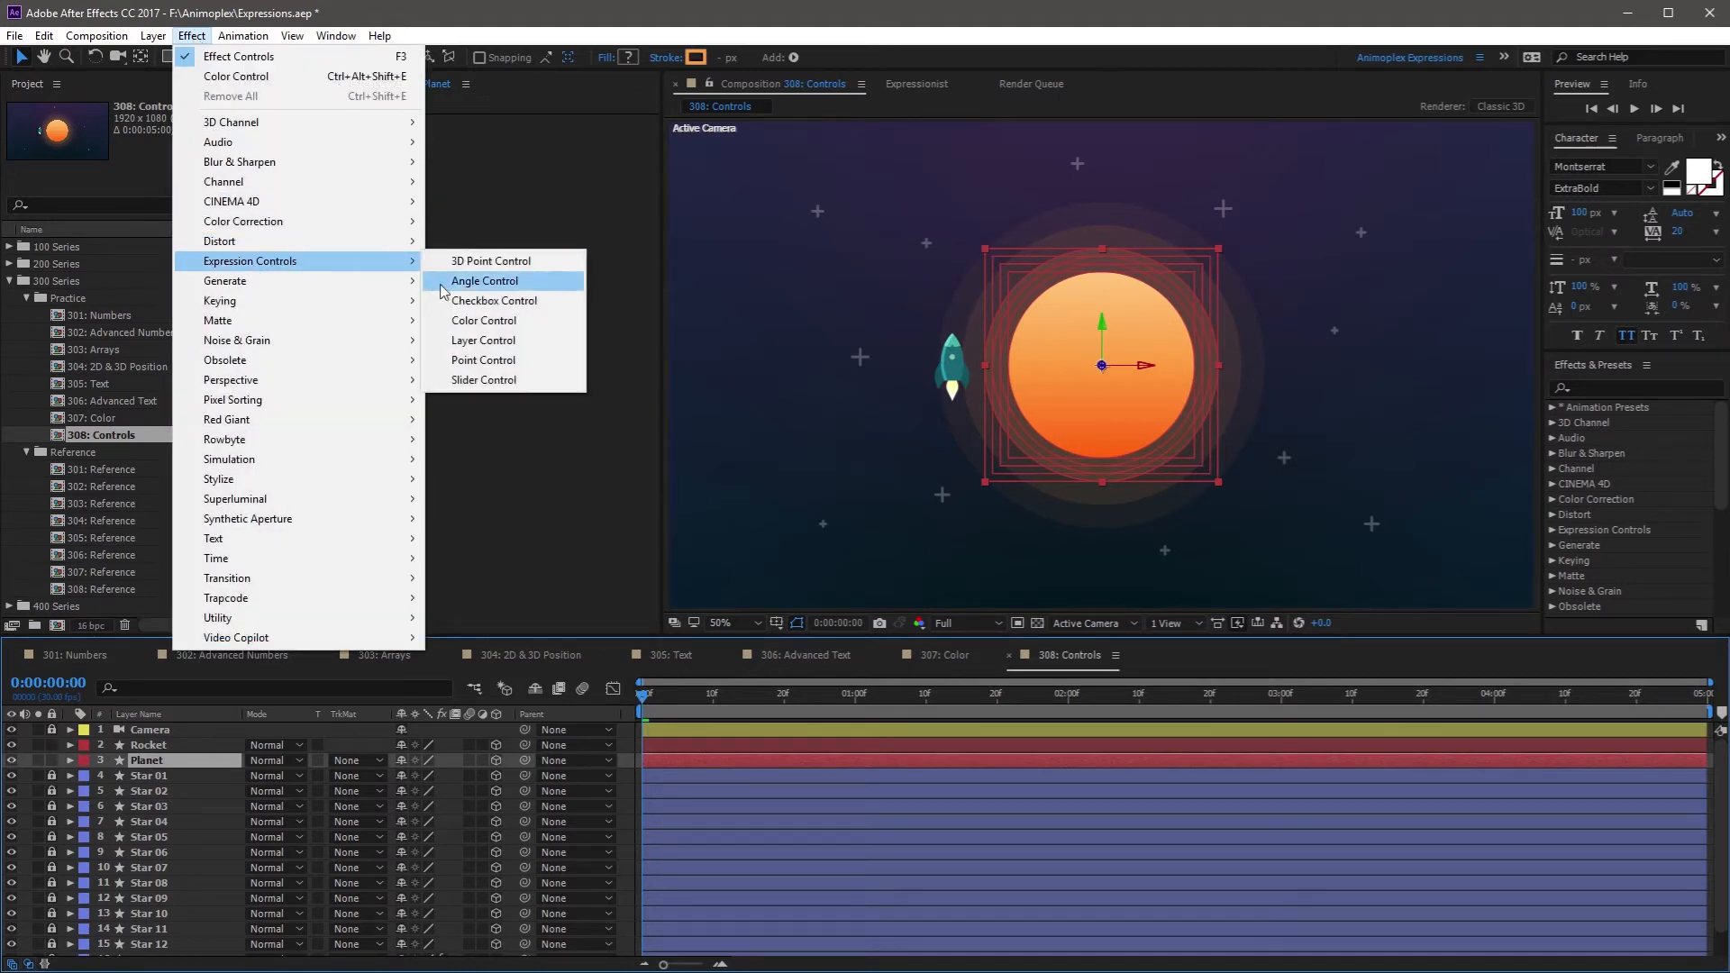
{"action": "left_click", "coordinate": [483, 361]}
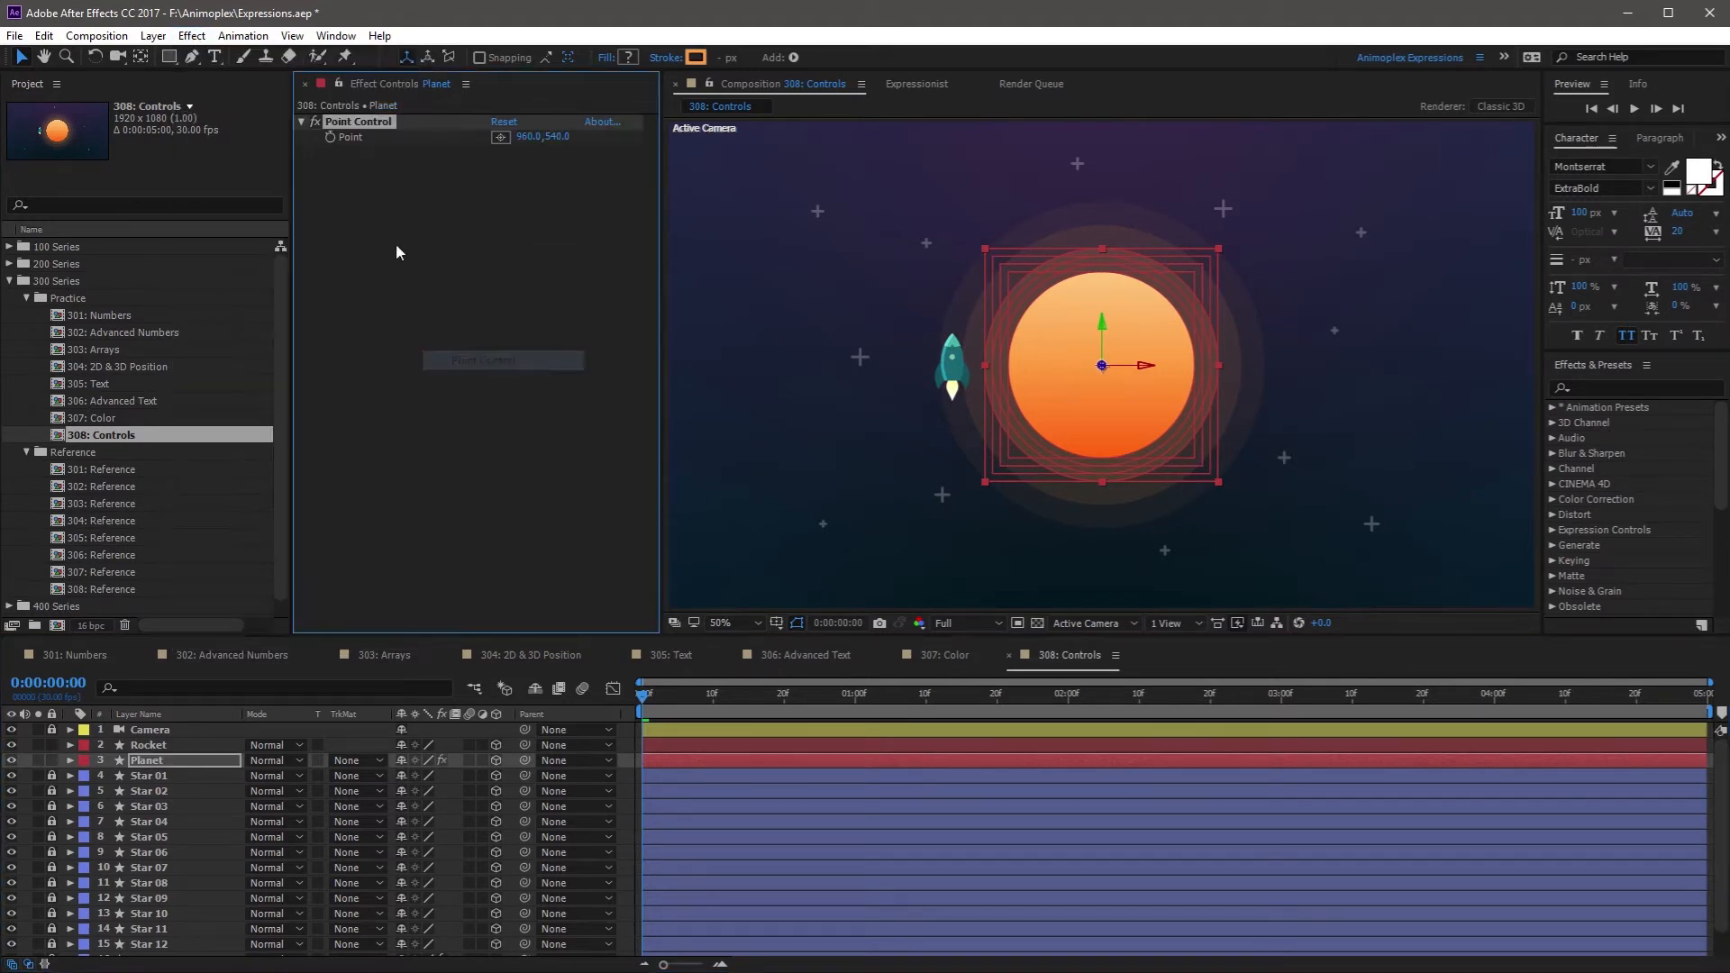
{"action": "left_click", "coordinate": [192, 36]}
{"action": "mouse_move", "coordinate": [267, 262]}
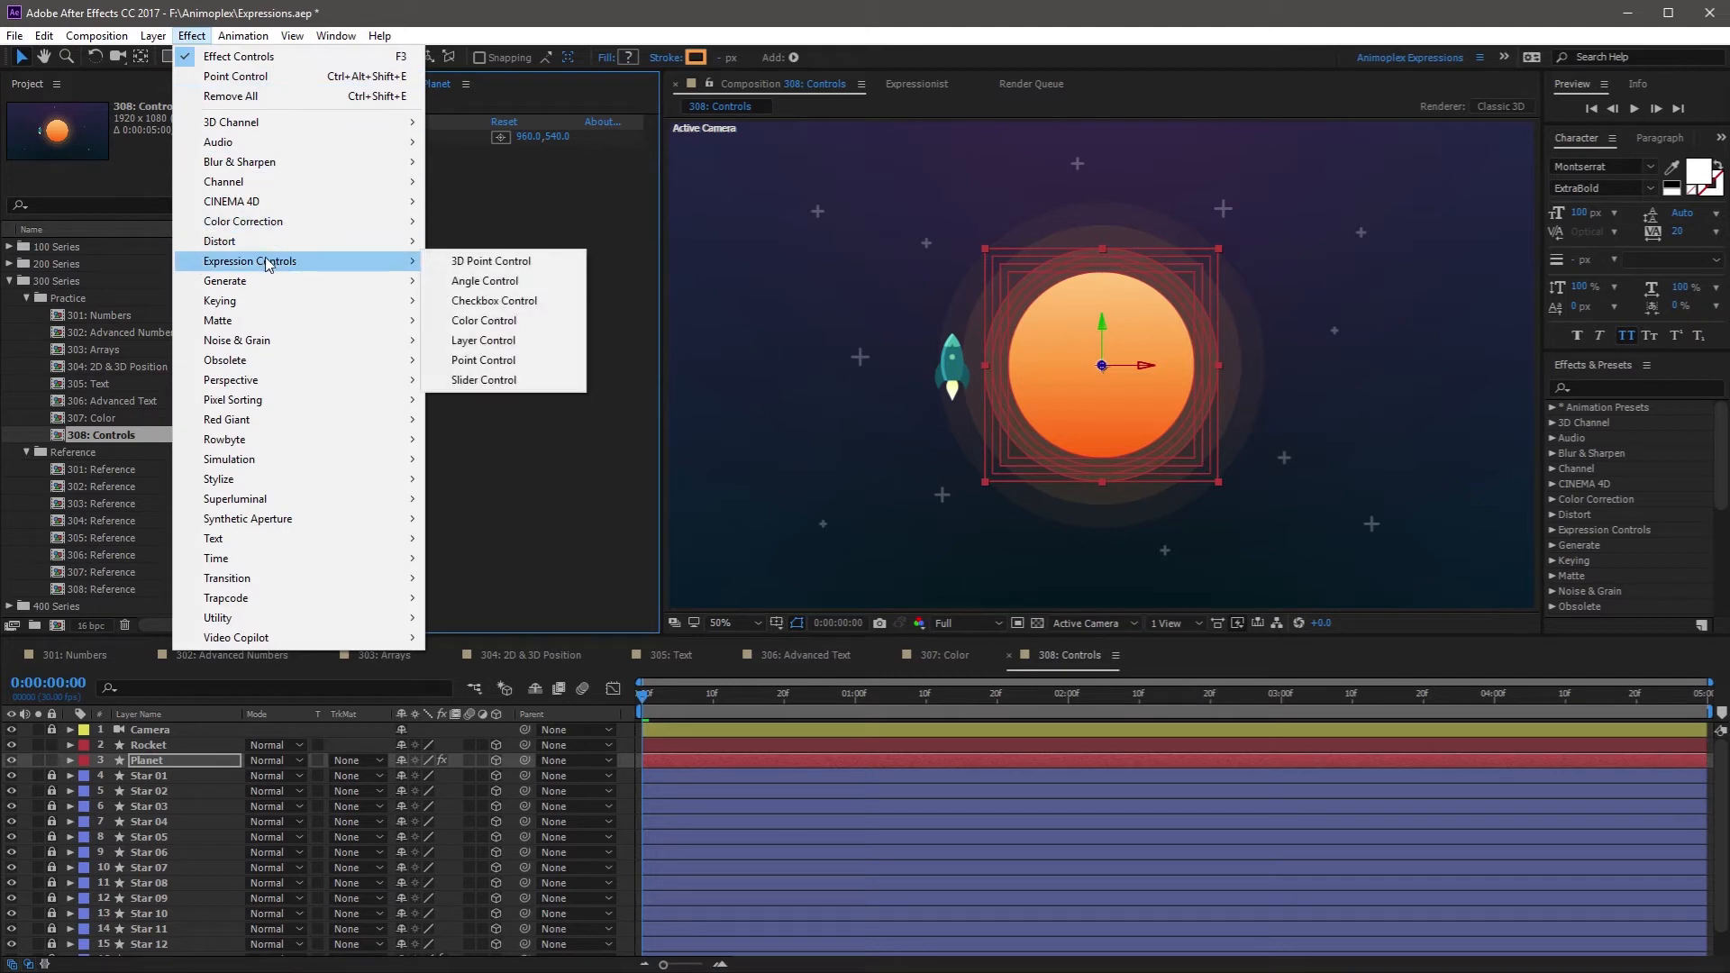
{"action": "left_click", "coordinate": [457, 260]}
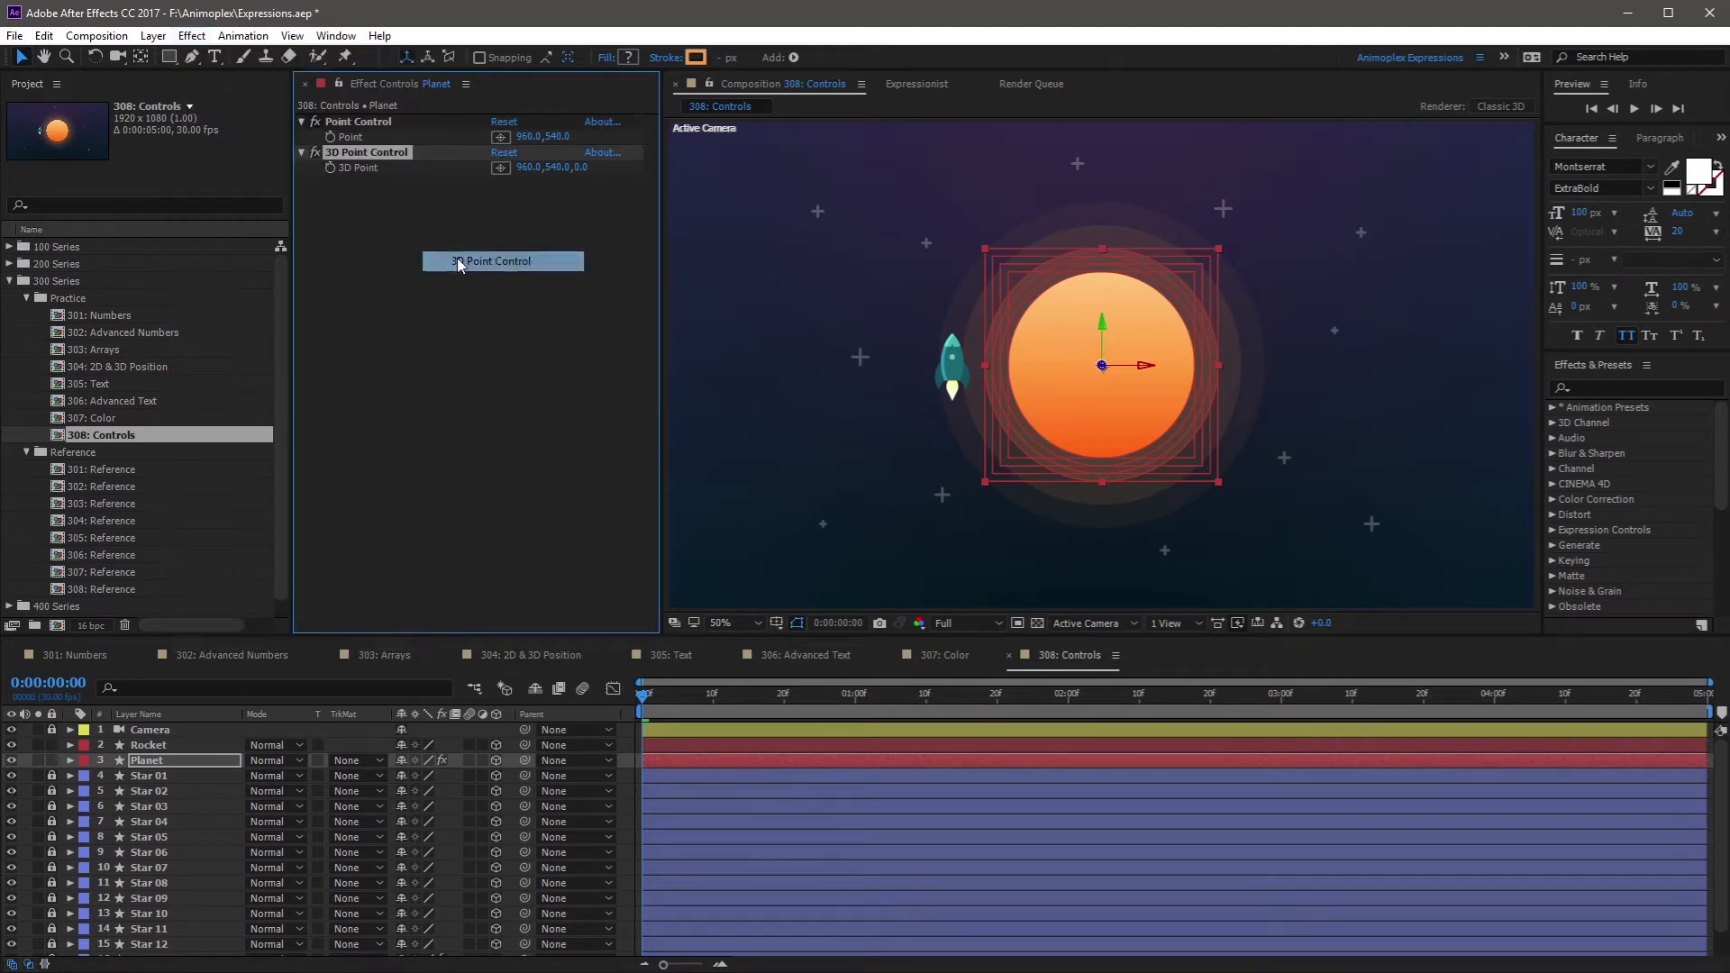
{"action": "left_click", "coordinate": [468, 180]}
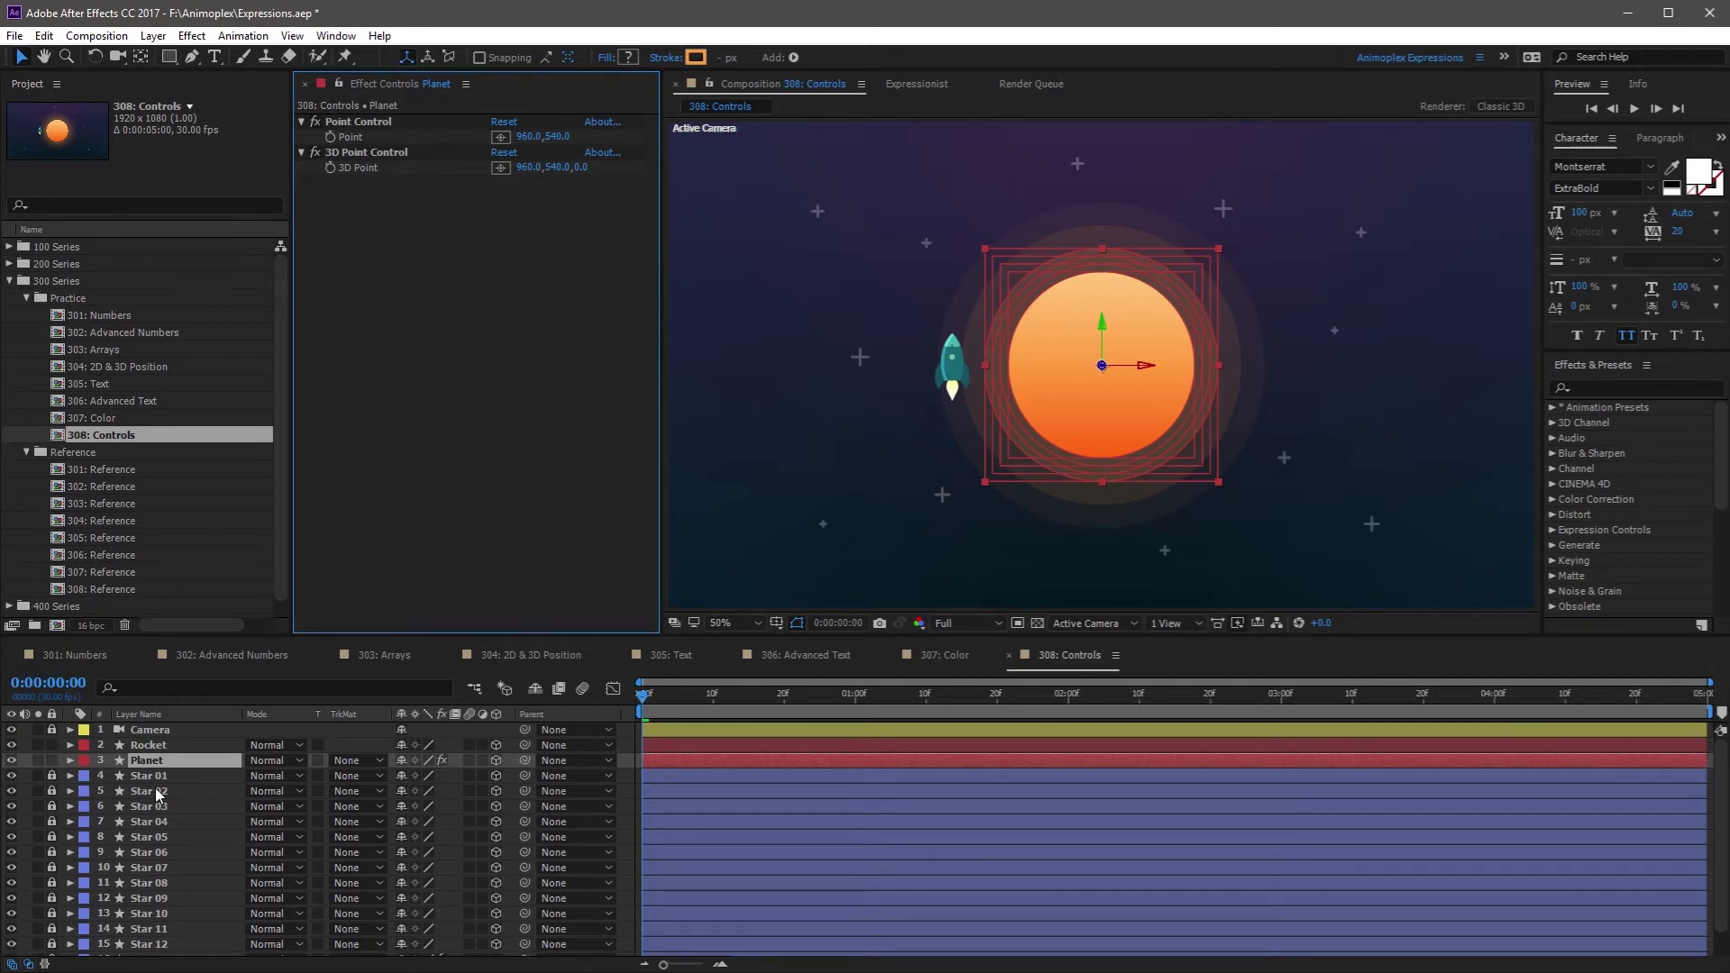
Link the Planet's Position to the 3D Point Control with an expression and scrub the control's Z value
{"action": "key", "text": "p"}
{"action": "left_click", "coordinate": [117, 775], "text": "alt"}
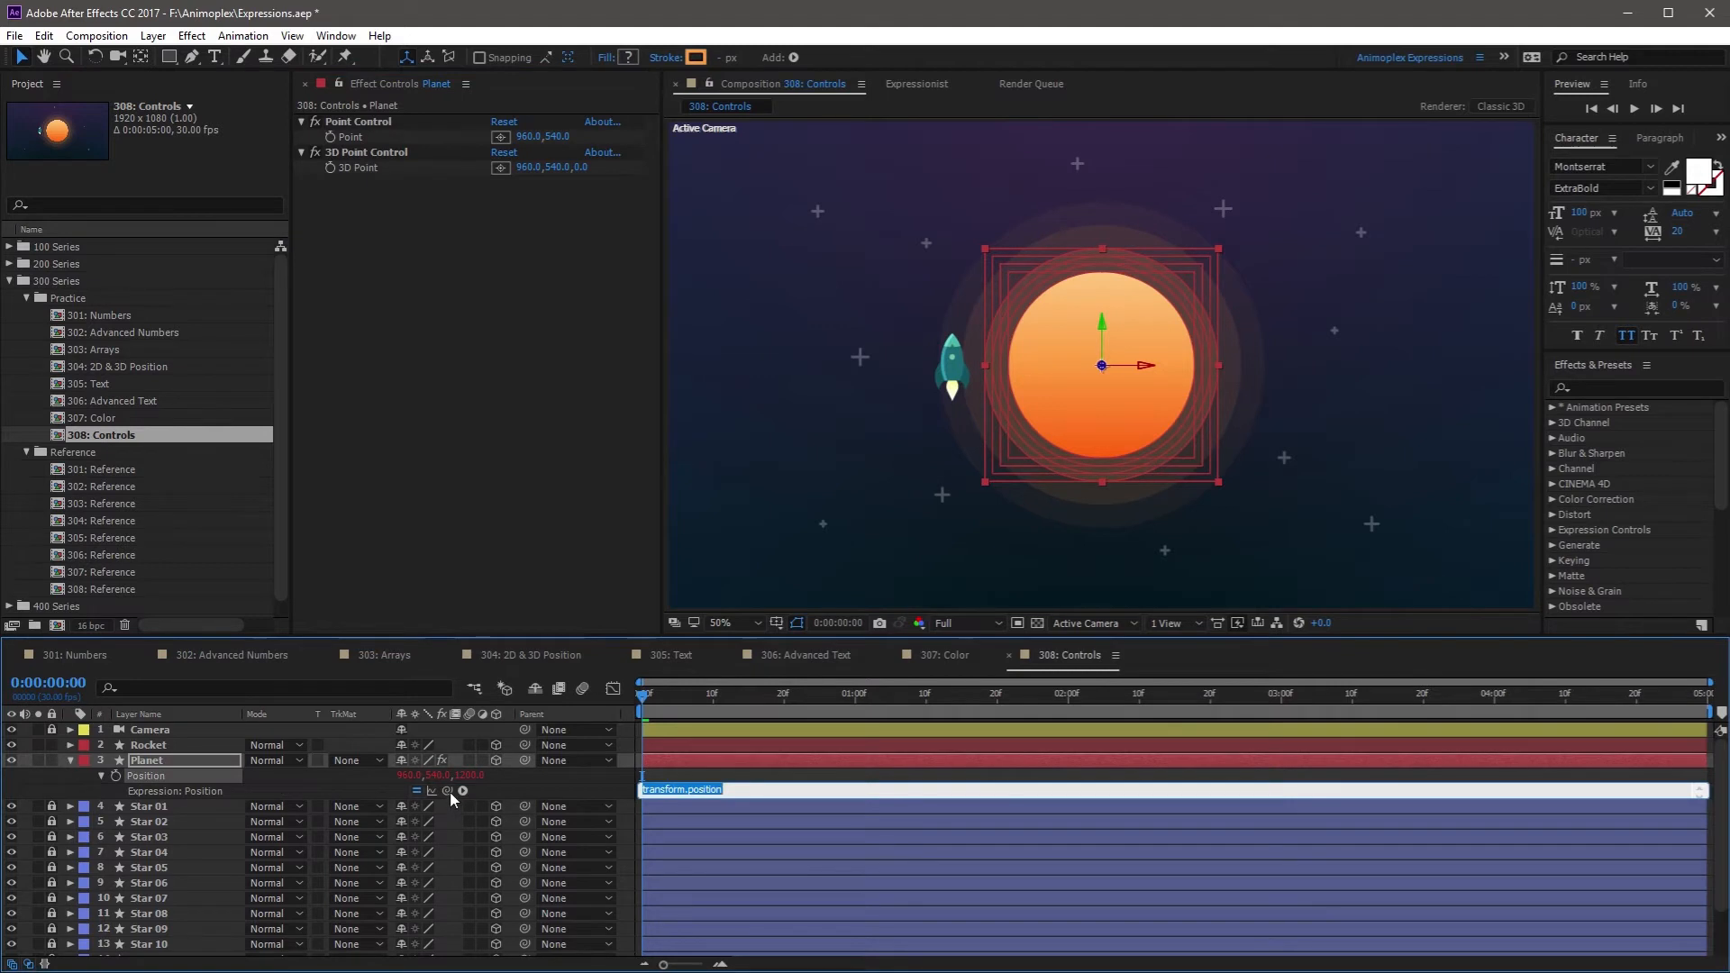
{"action": "left_click_drag", "start_coordinate": [448, 791], "coordinate": [350, 164]}
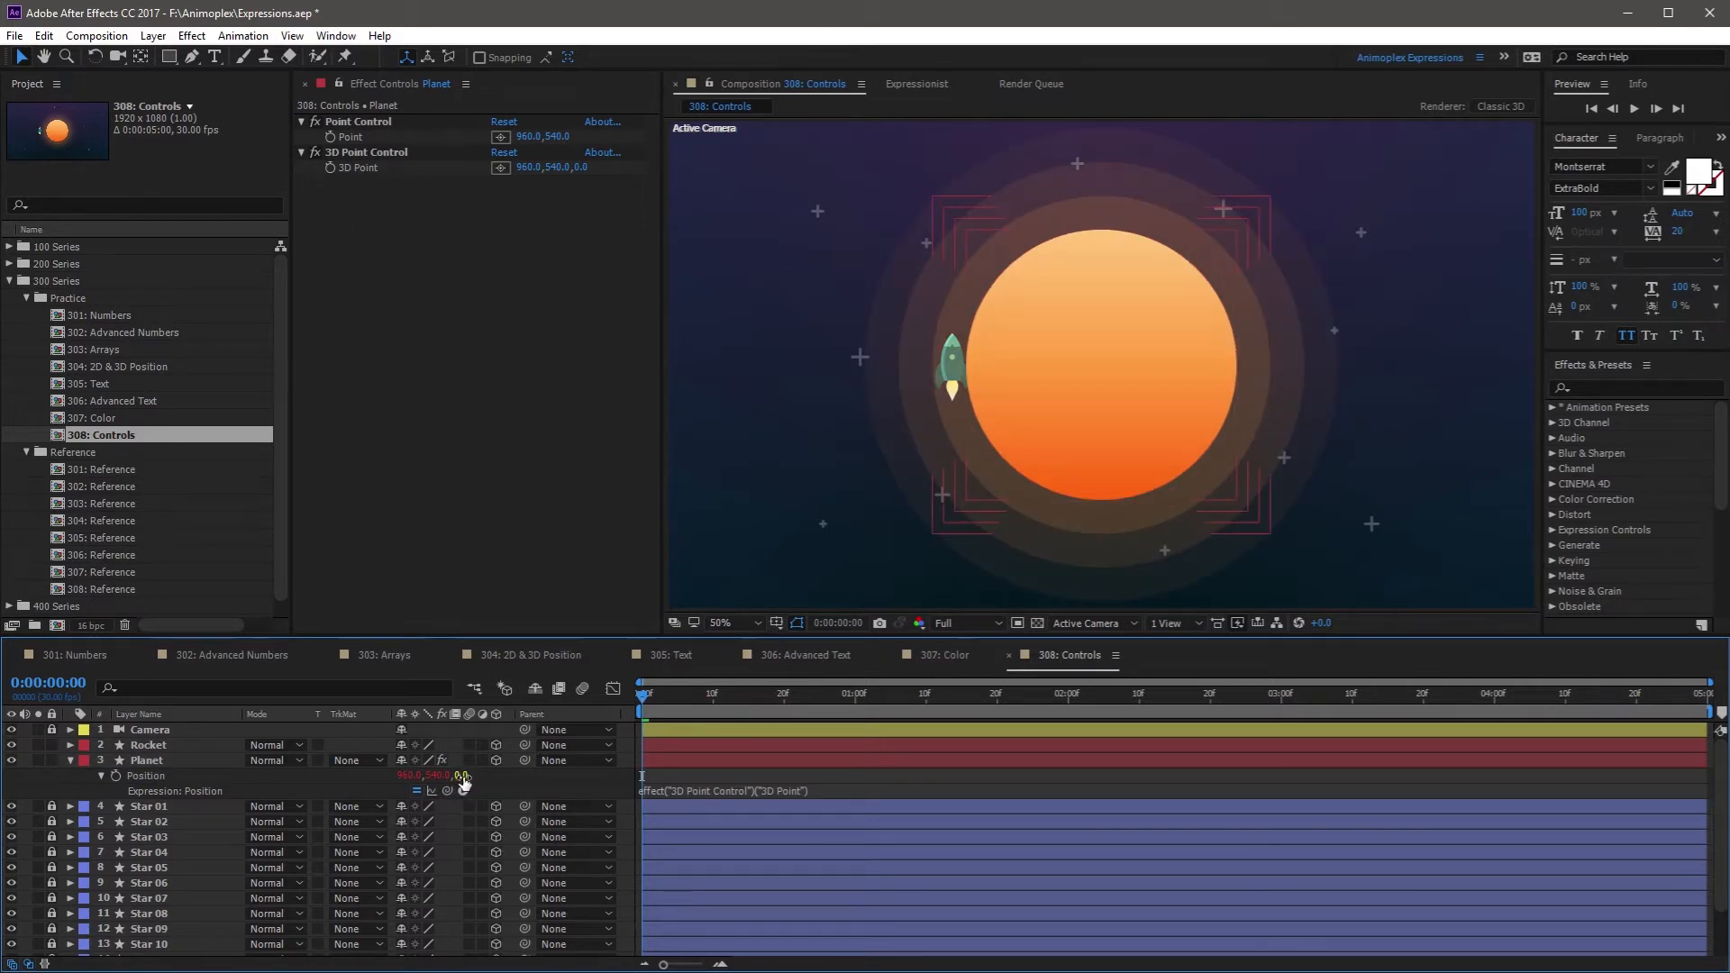
{"action": "left_click", "coordinate": [520, 778]}
{"action": "left_click_drag", "start_coordinate": [581, 168], "coordinate": [379, 191]}
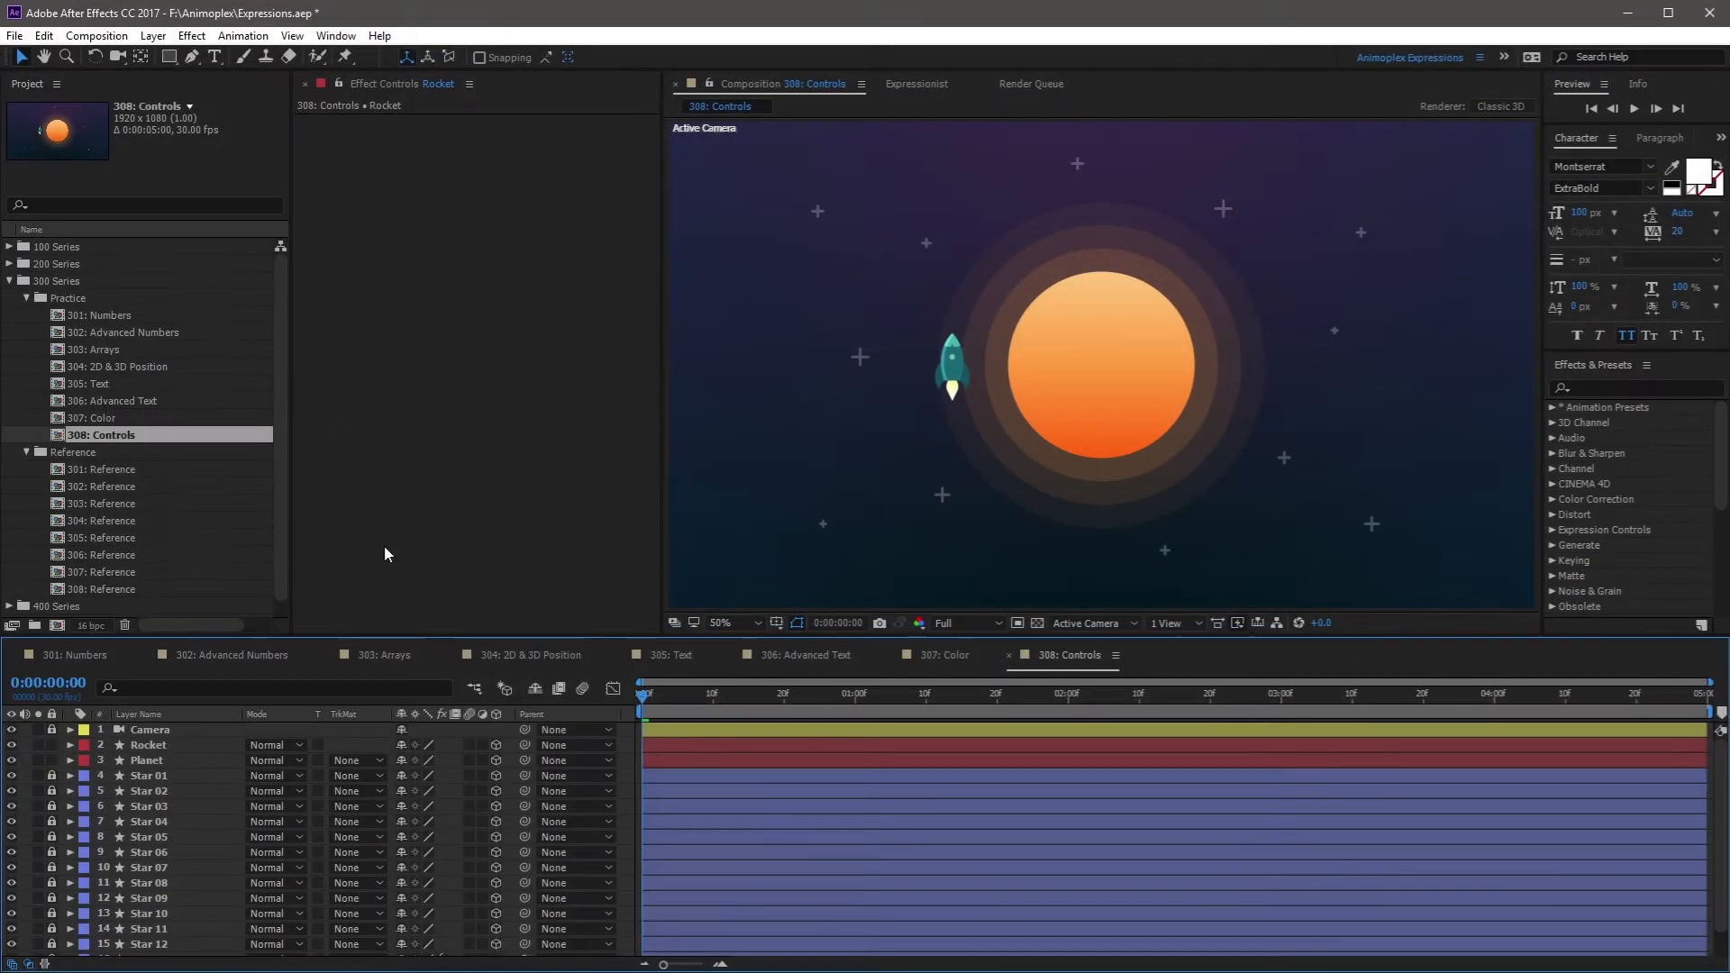
Add an Angle Control to the Planet layer and reveal the layer's rotation properties
{"action": "left_click", "coordinate": [153, 763]}
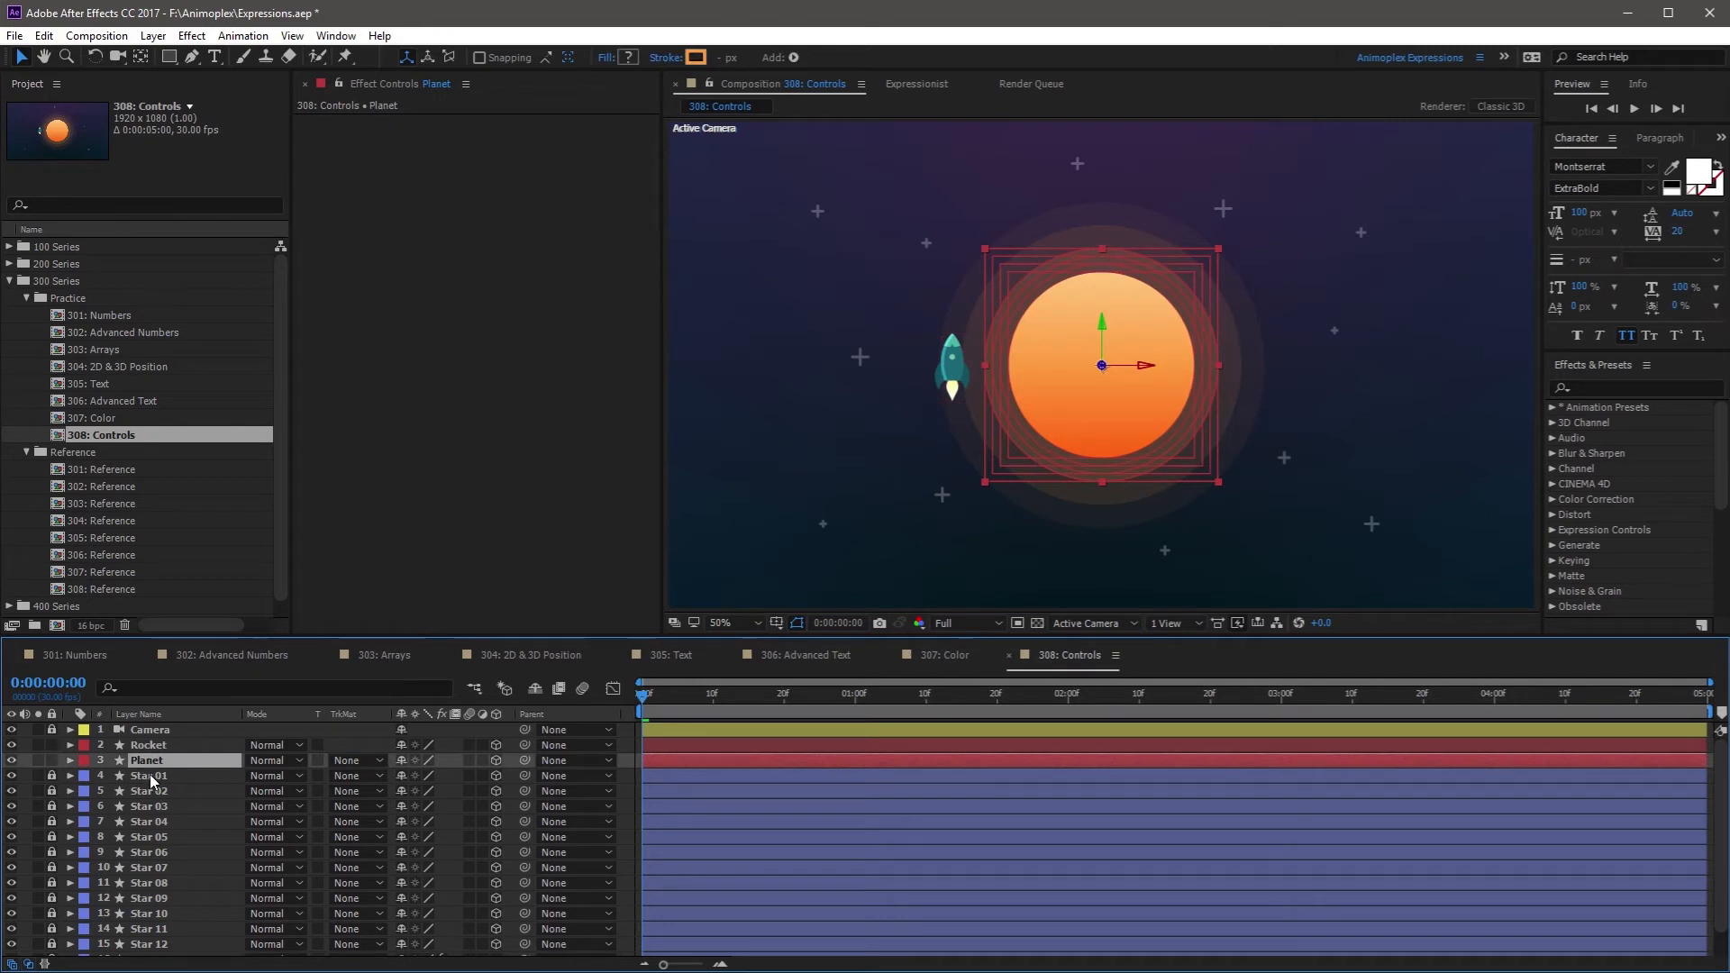
{"action": "left_click", "coordinate": [191, 35]}
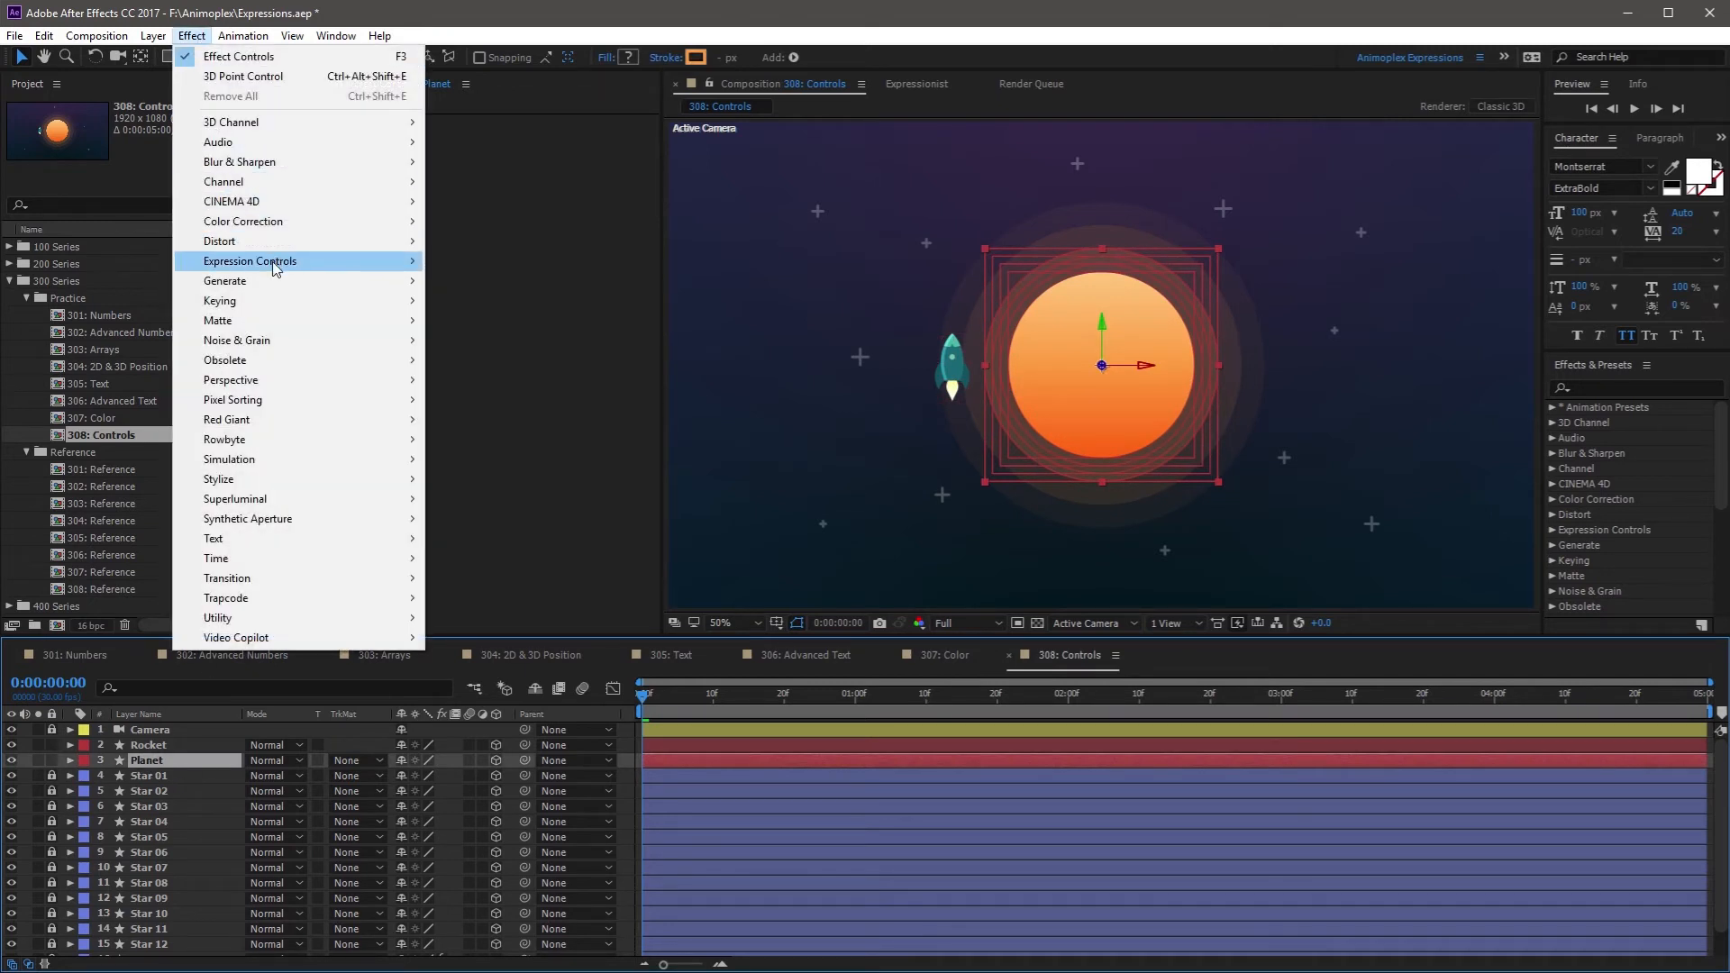
{"action": "mouse_move", "coordinate": [274, 268]}
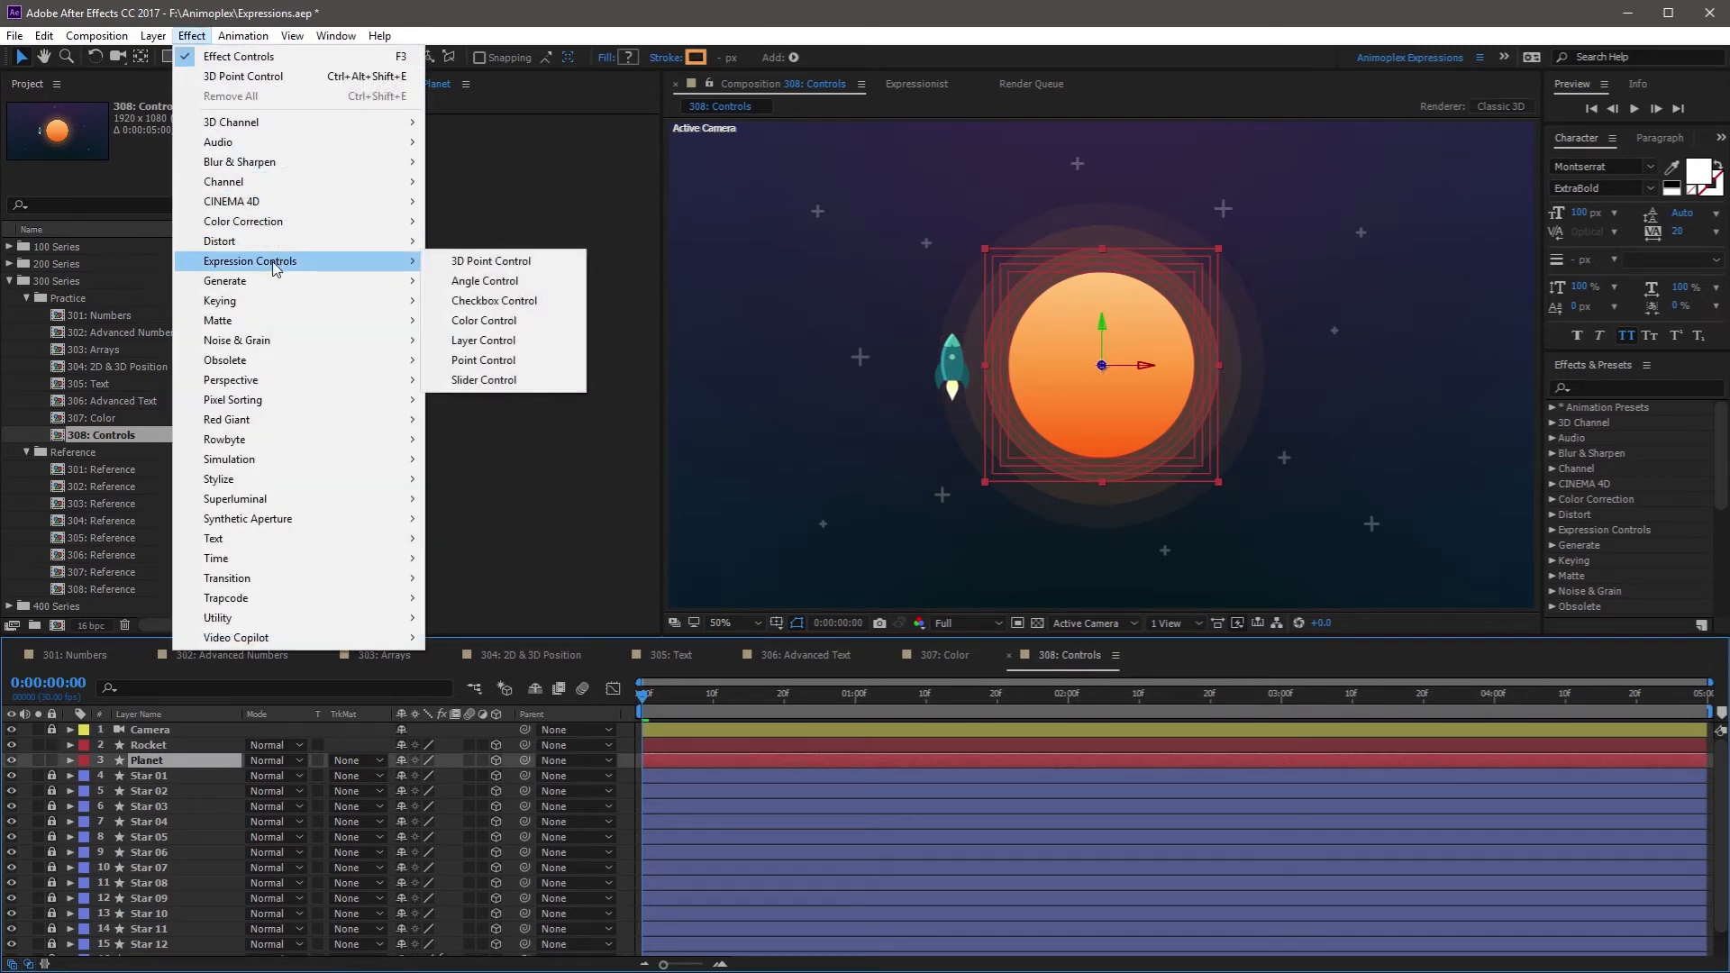
{"action": "left_click", "coordinate": [450, 281]}
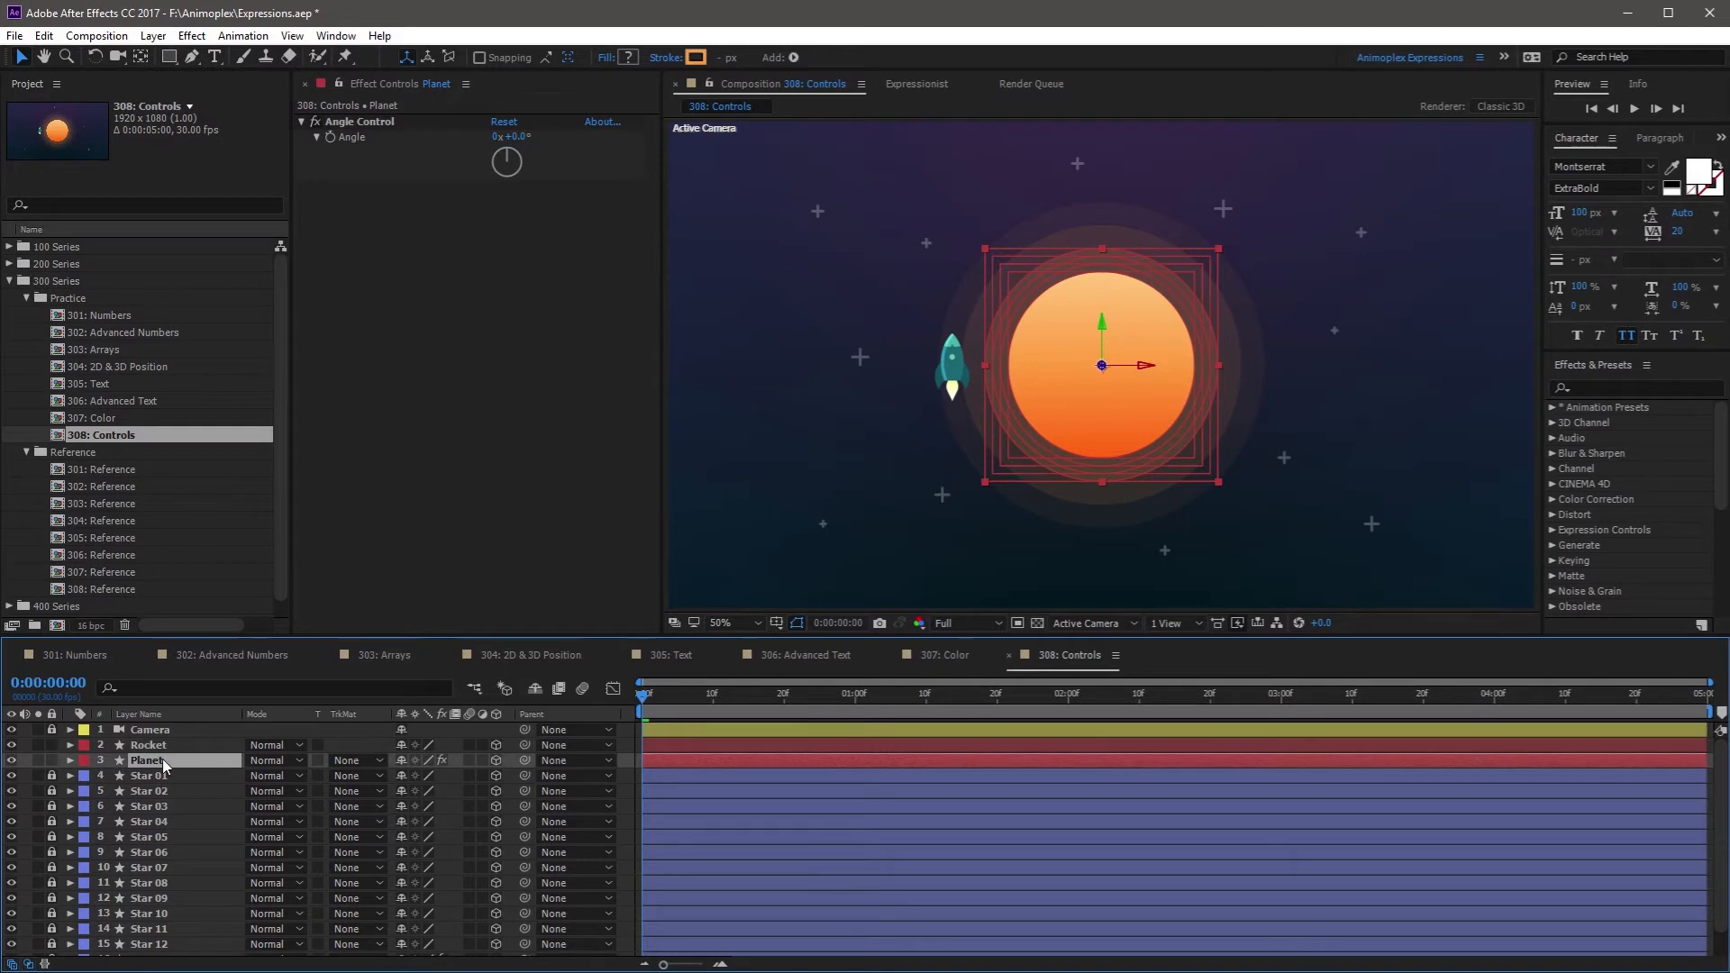
{"action": "key", "text": "r"}
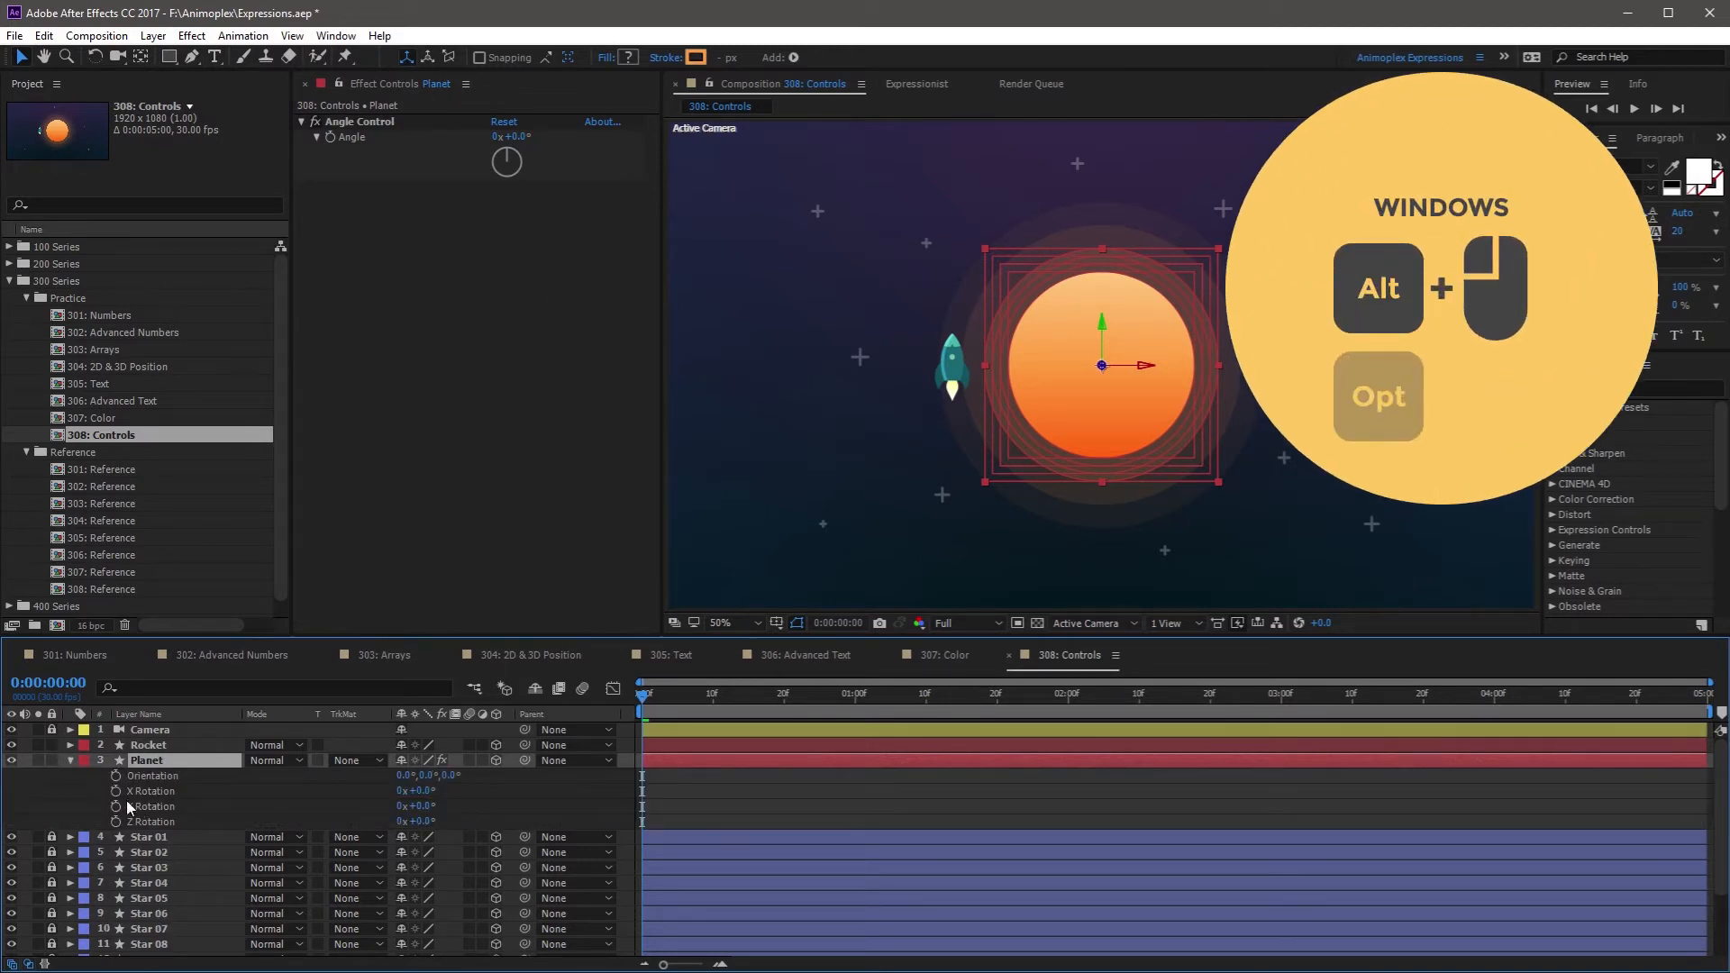
Link the Planet's Y Rotation to the Angle Control's Angle with an expression and scrub the angle to test it
{"action": "left_click", "coordinate": [110, 809], "text": "alt"}
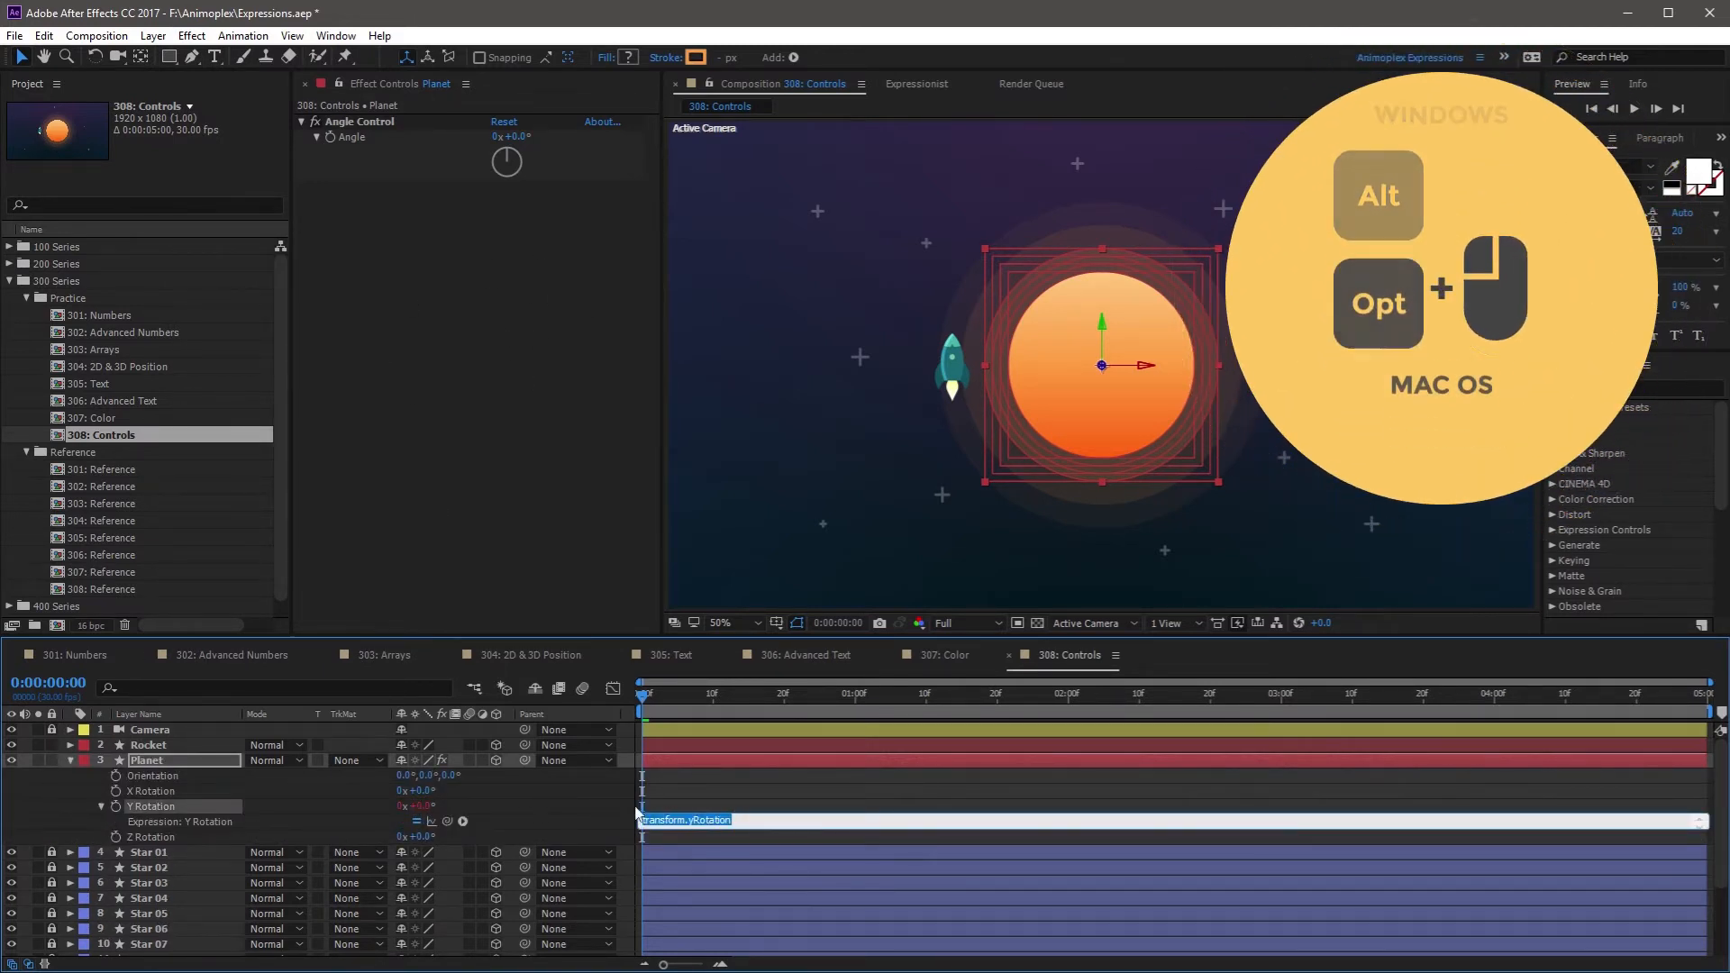
{"action": "left_click_drag", "start_coordinate": [447, 821], "coordinate": [353, 137]}
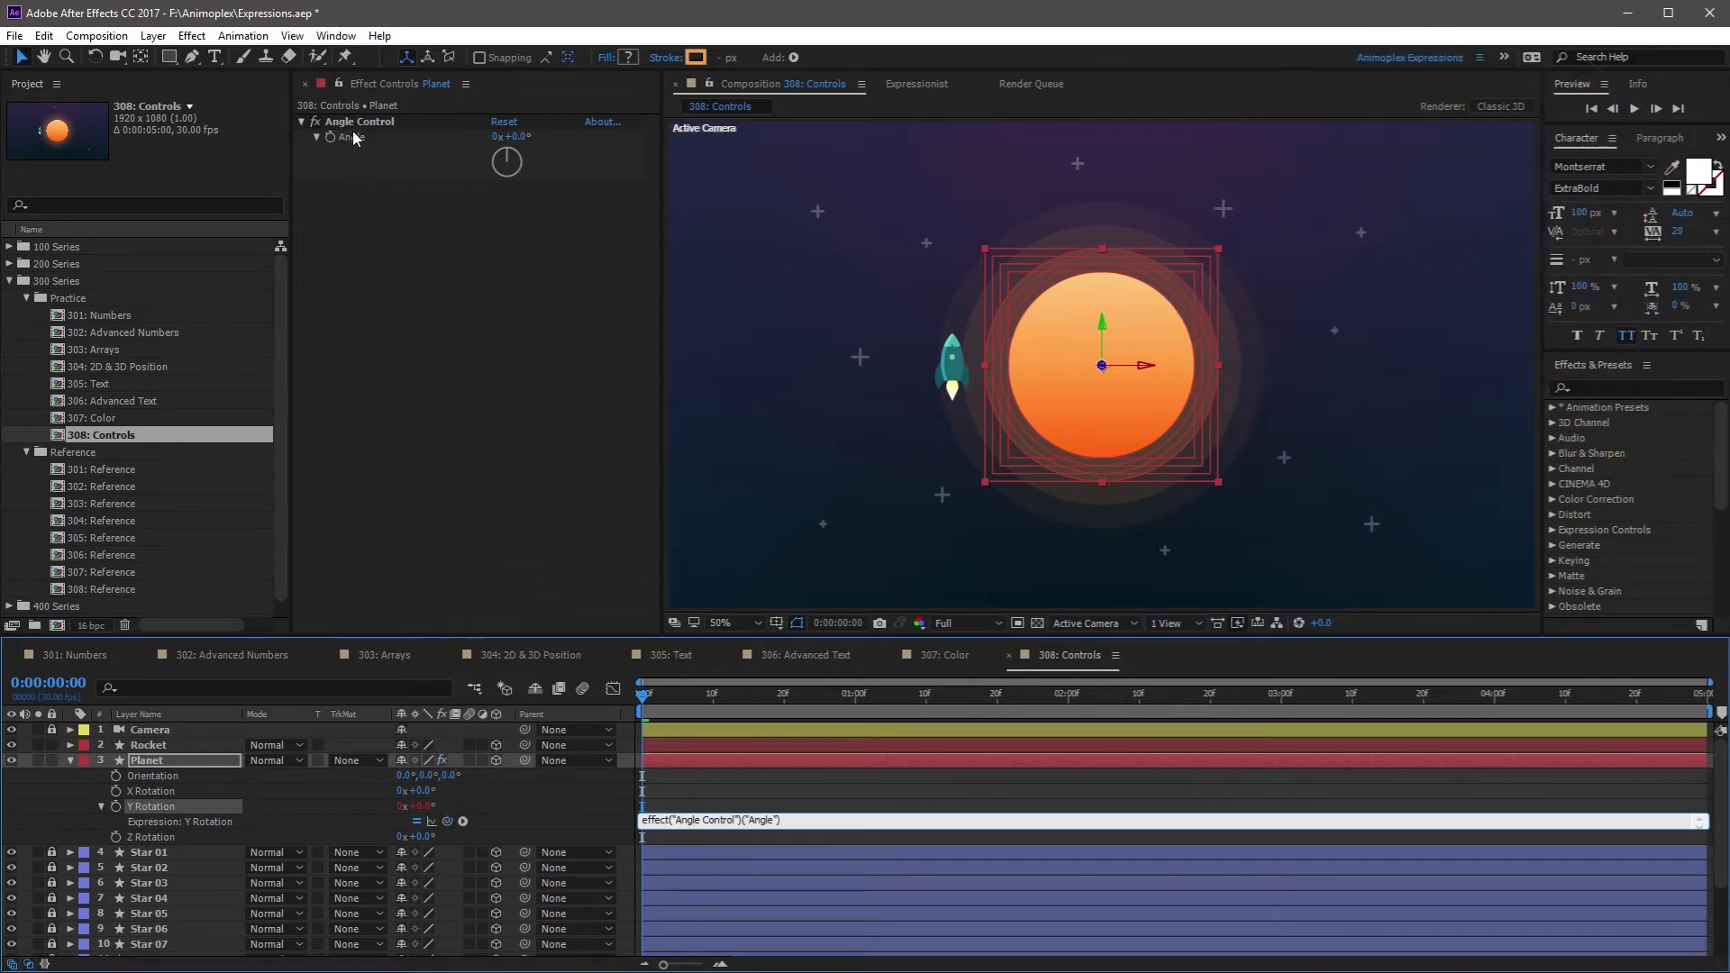
{"action": "left_click", "coordinate": [556, 810]}
{"action": "left_click", "coordinate": [460, 131]}
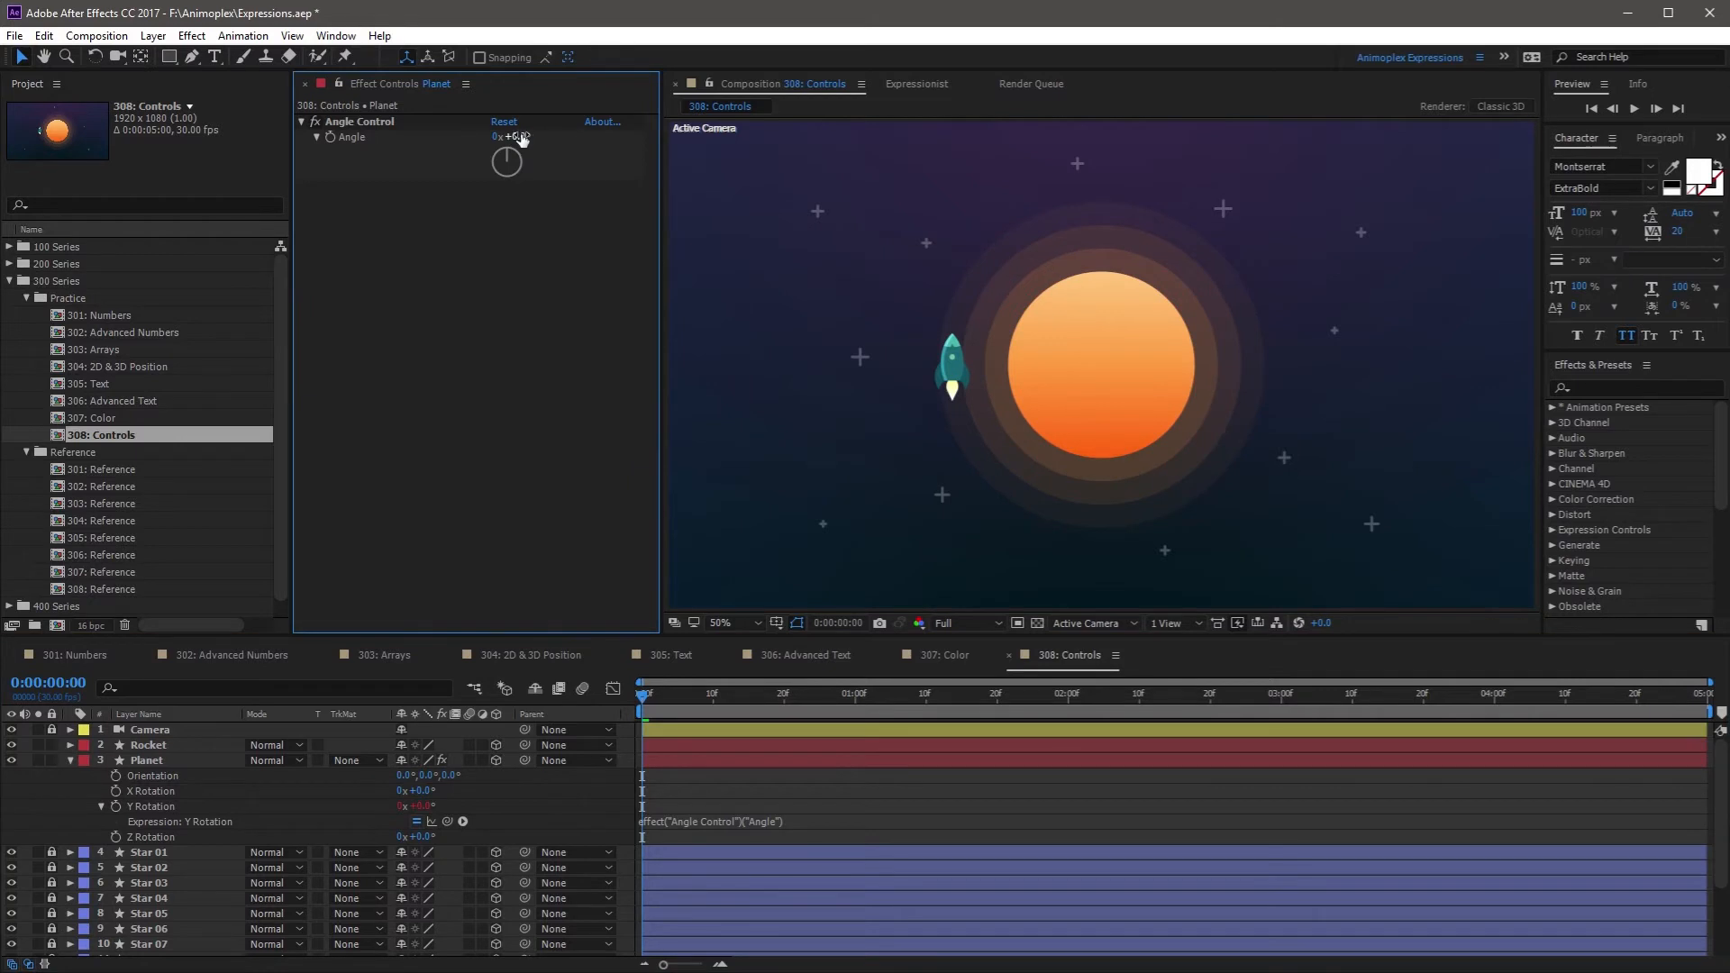
{"action": "mouse_move", "coordinate": [521, 140]}
{"action": "left_mouse_down"}
{"action": "mouse_move", "coordinate": [446, 144]}
{"action": "mouse_move", "coordinate": [537, 162]}
{"action": "left_mouse_up"}
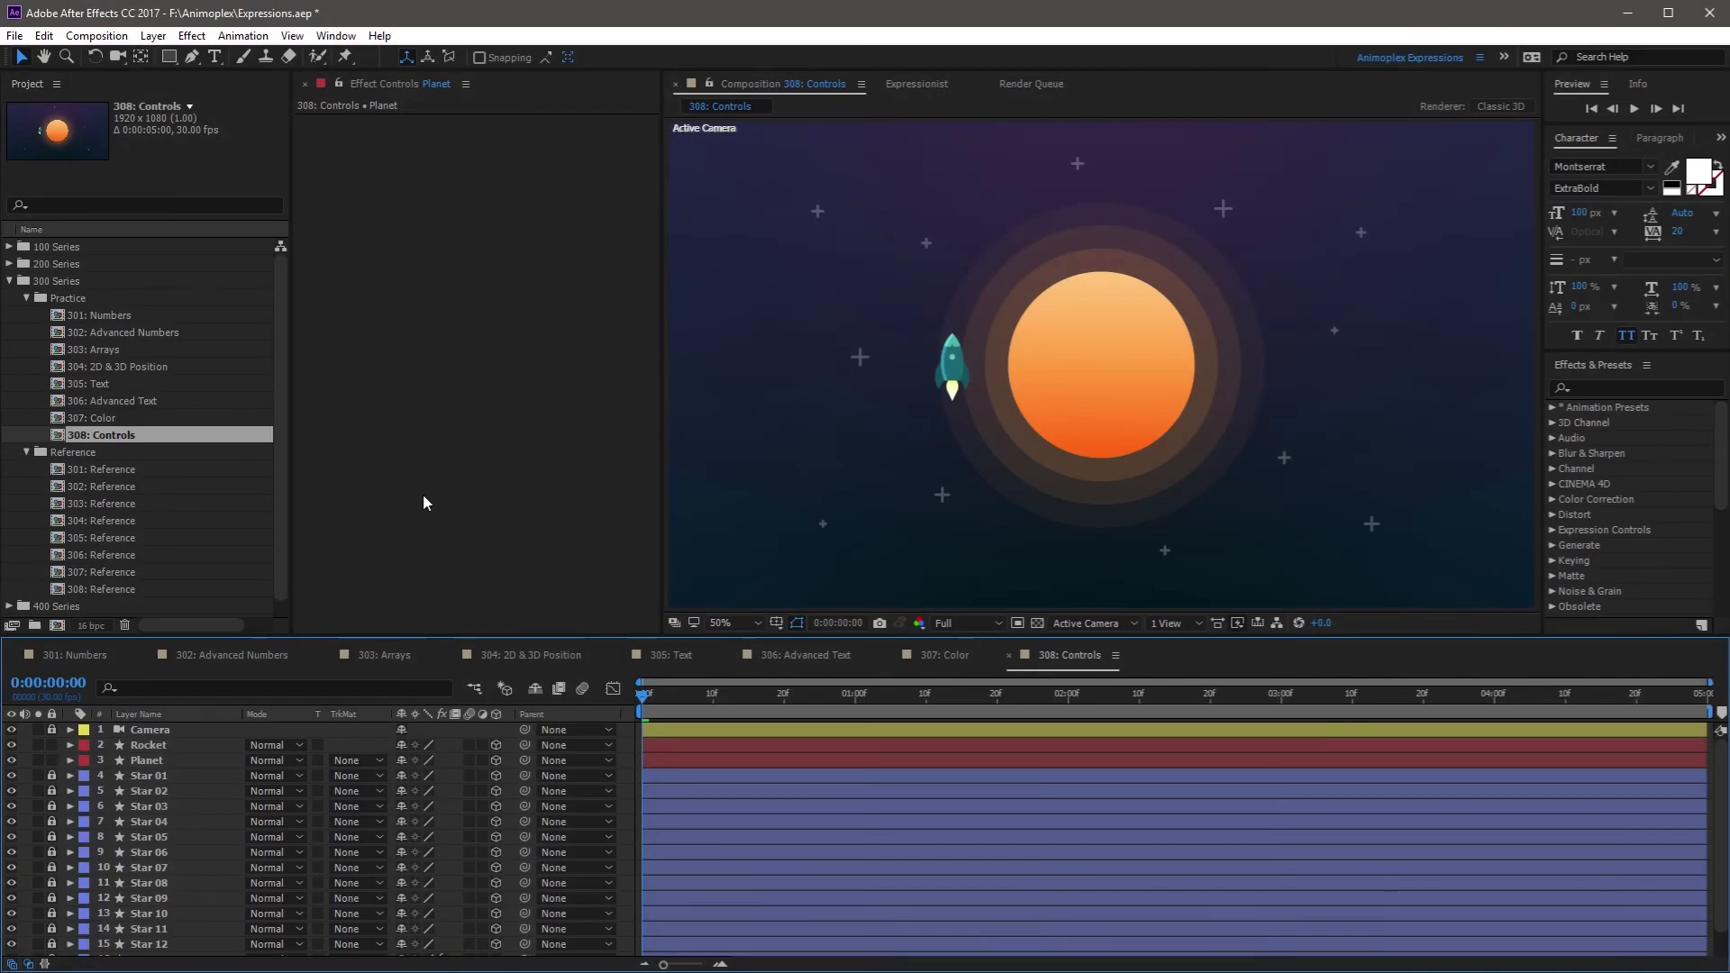
Add a Layer Control to the Planet layer and look through its list of selectable layers
{"action": "left_click", "coordinate": [150, 761]}
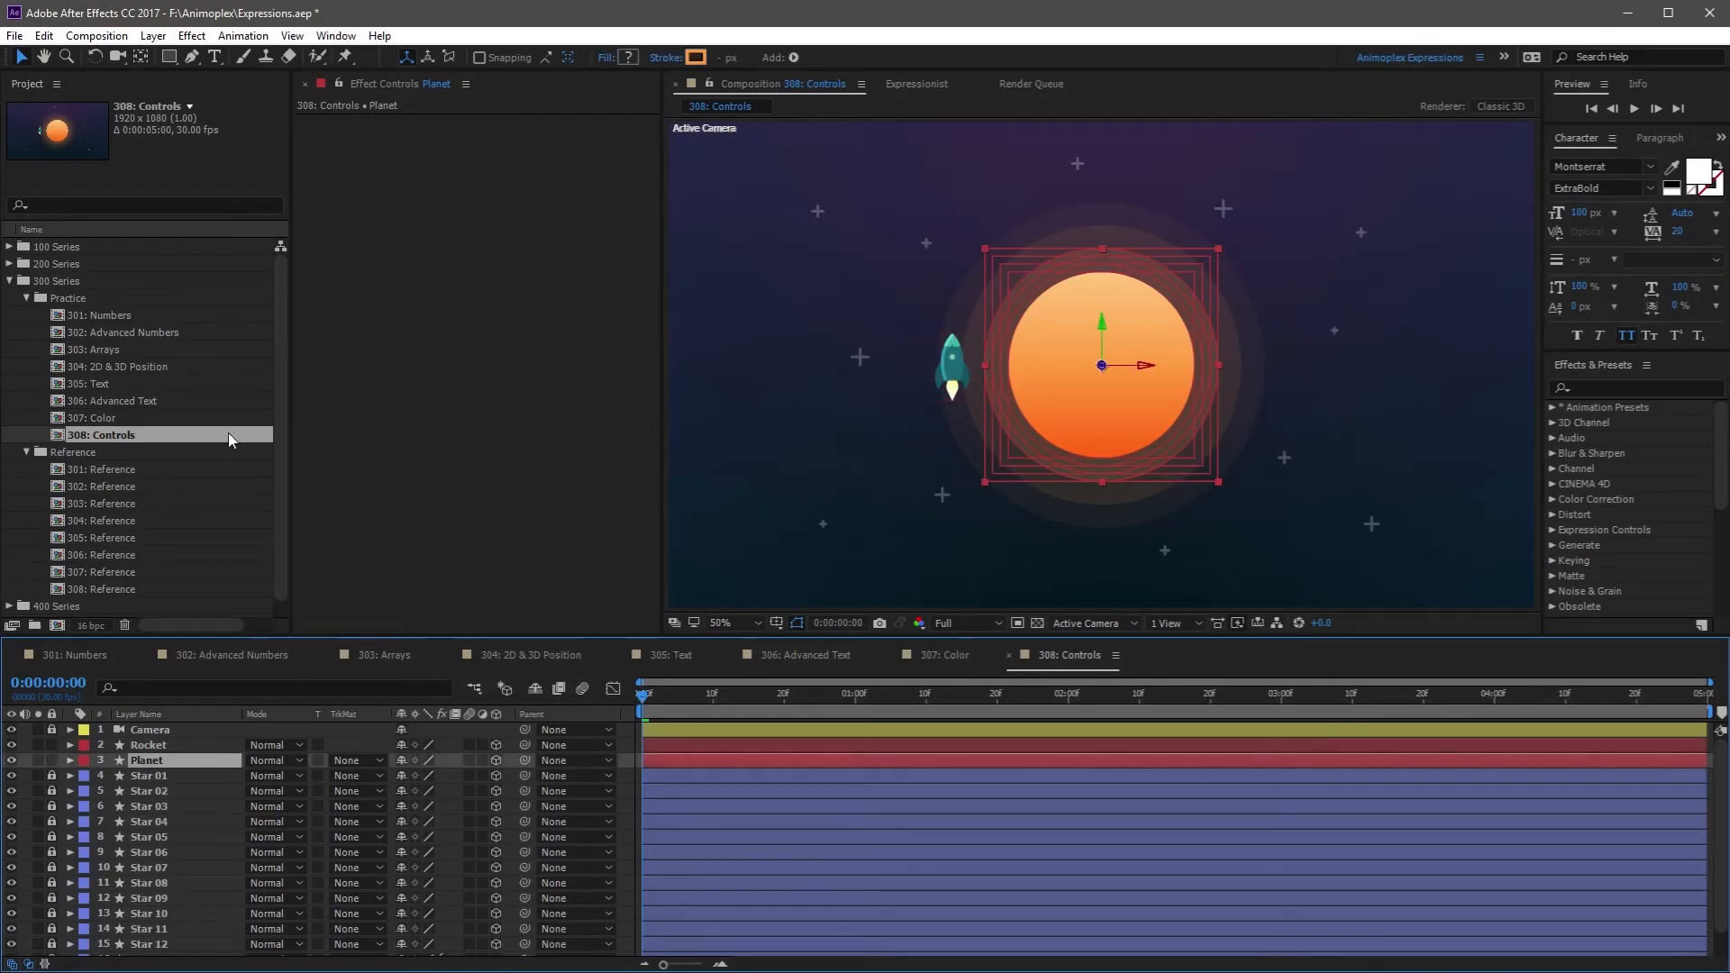
{"action": "left_click", "coordinate": [189, 35]}
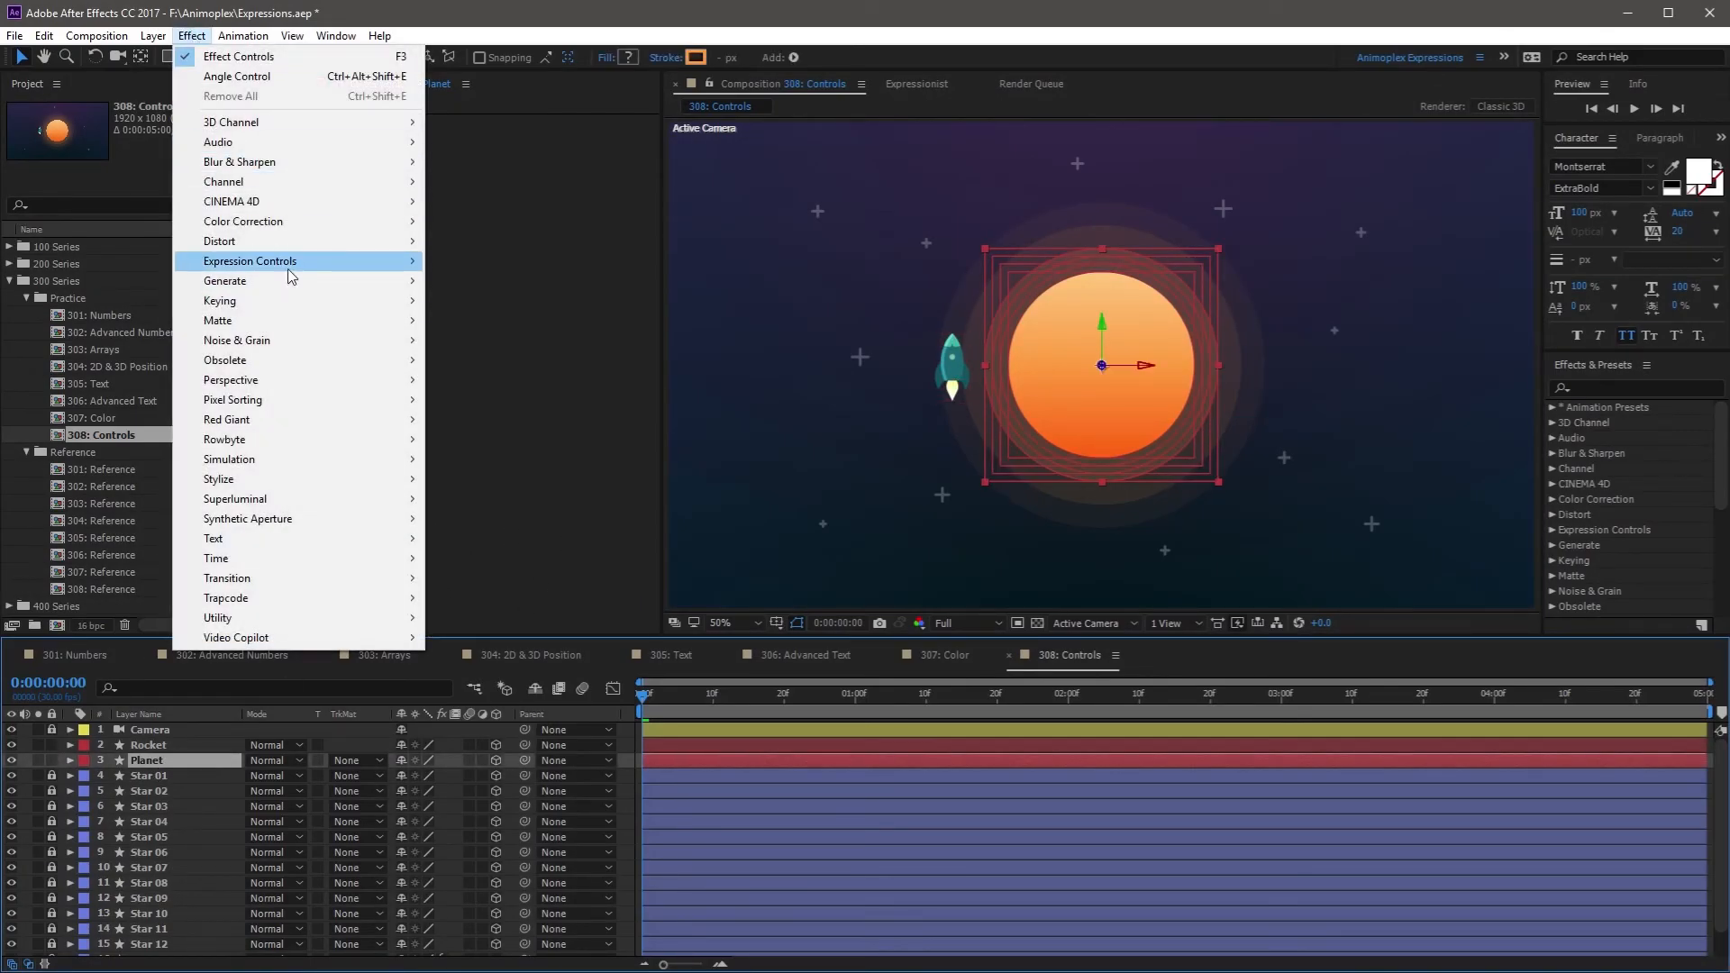
{"action": "mouse_move", "coordinate": [291, 277]}
{"action": "left_click", "coordinate": [470, 341]}
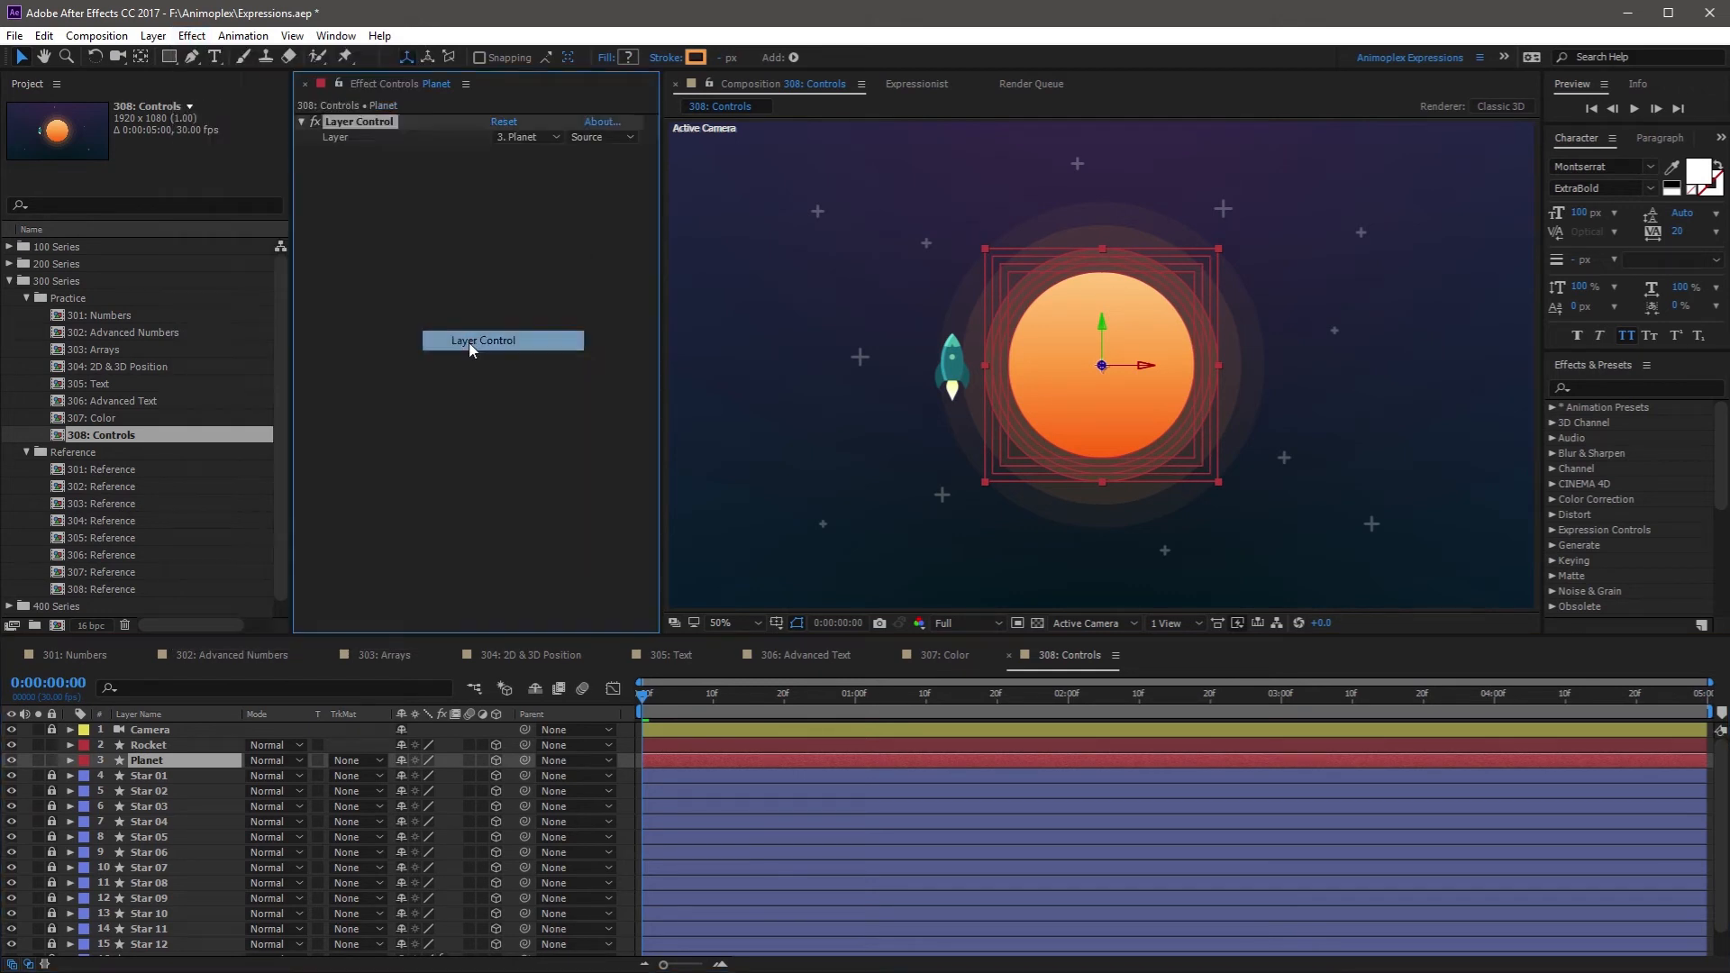
{"action": "left_click", "coordinate": [531, 137]}
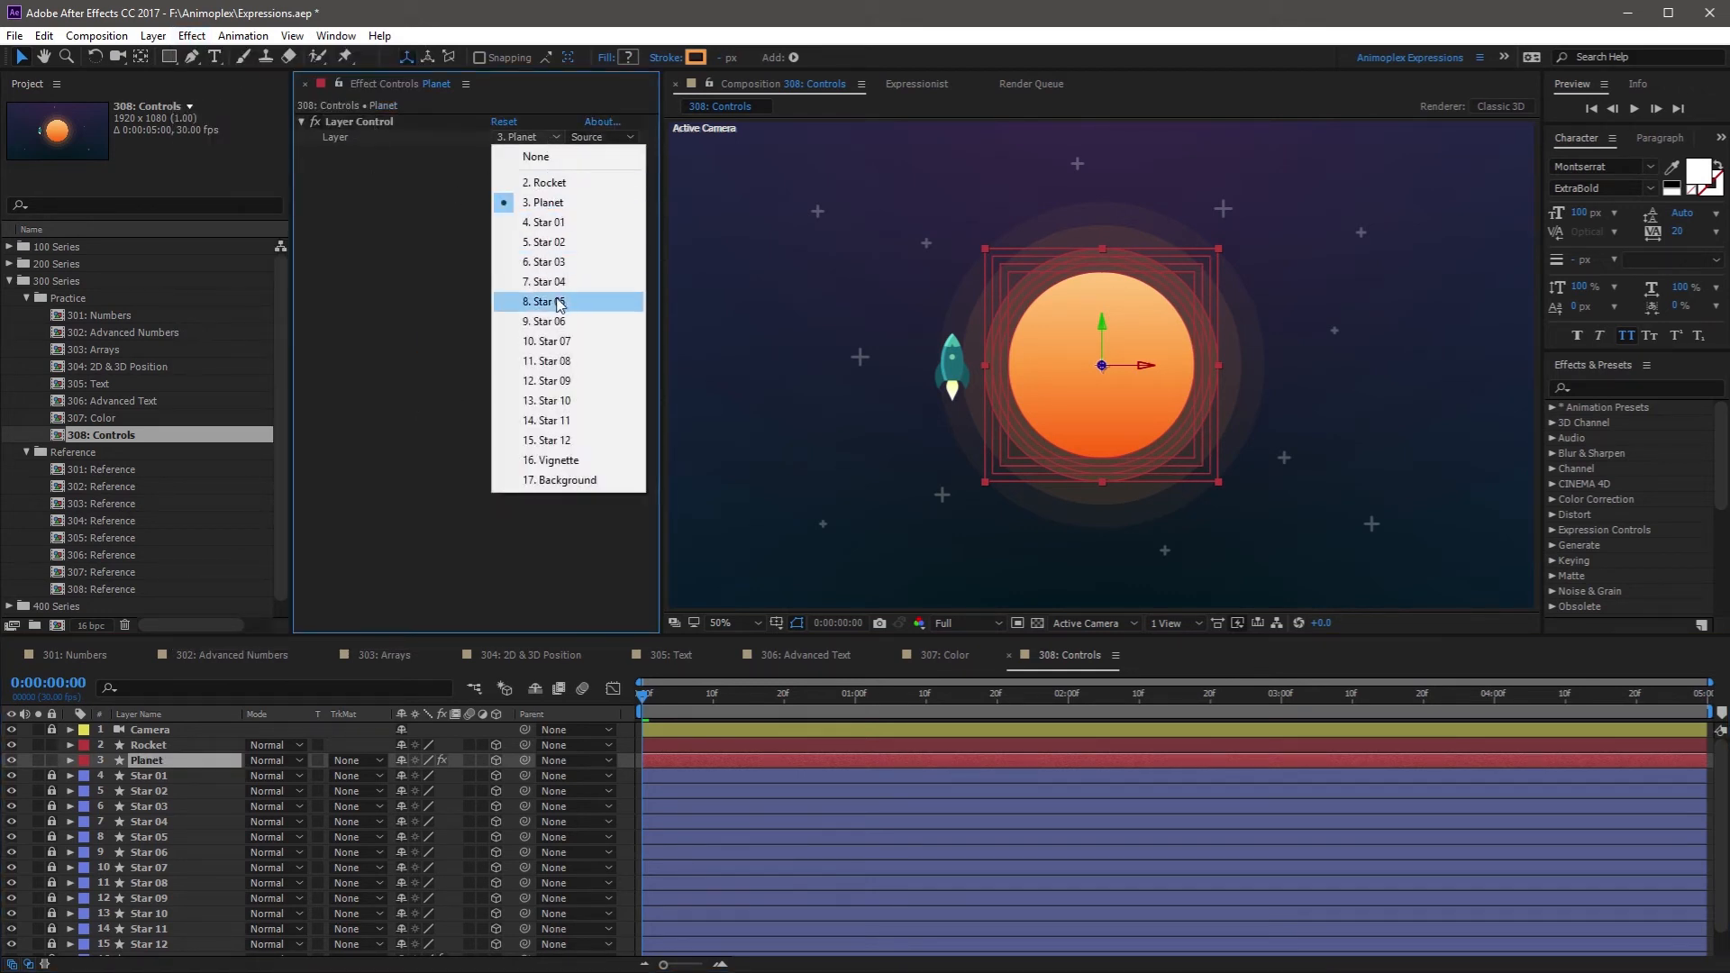
{"action": "left_click", "coordinate": [617, 137]}
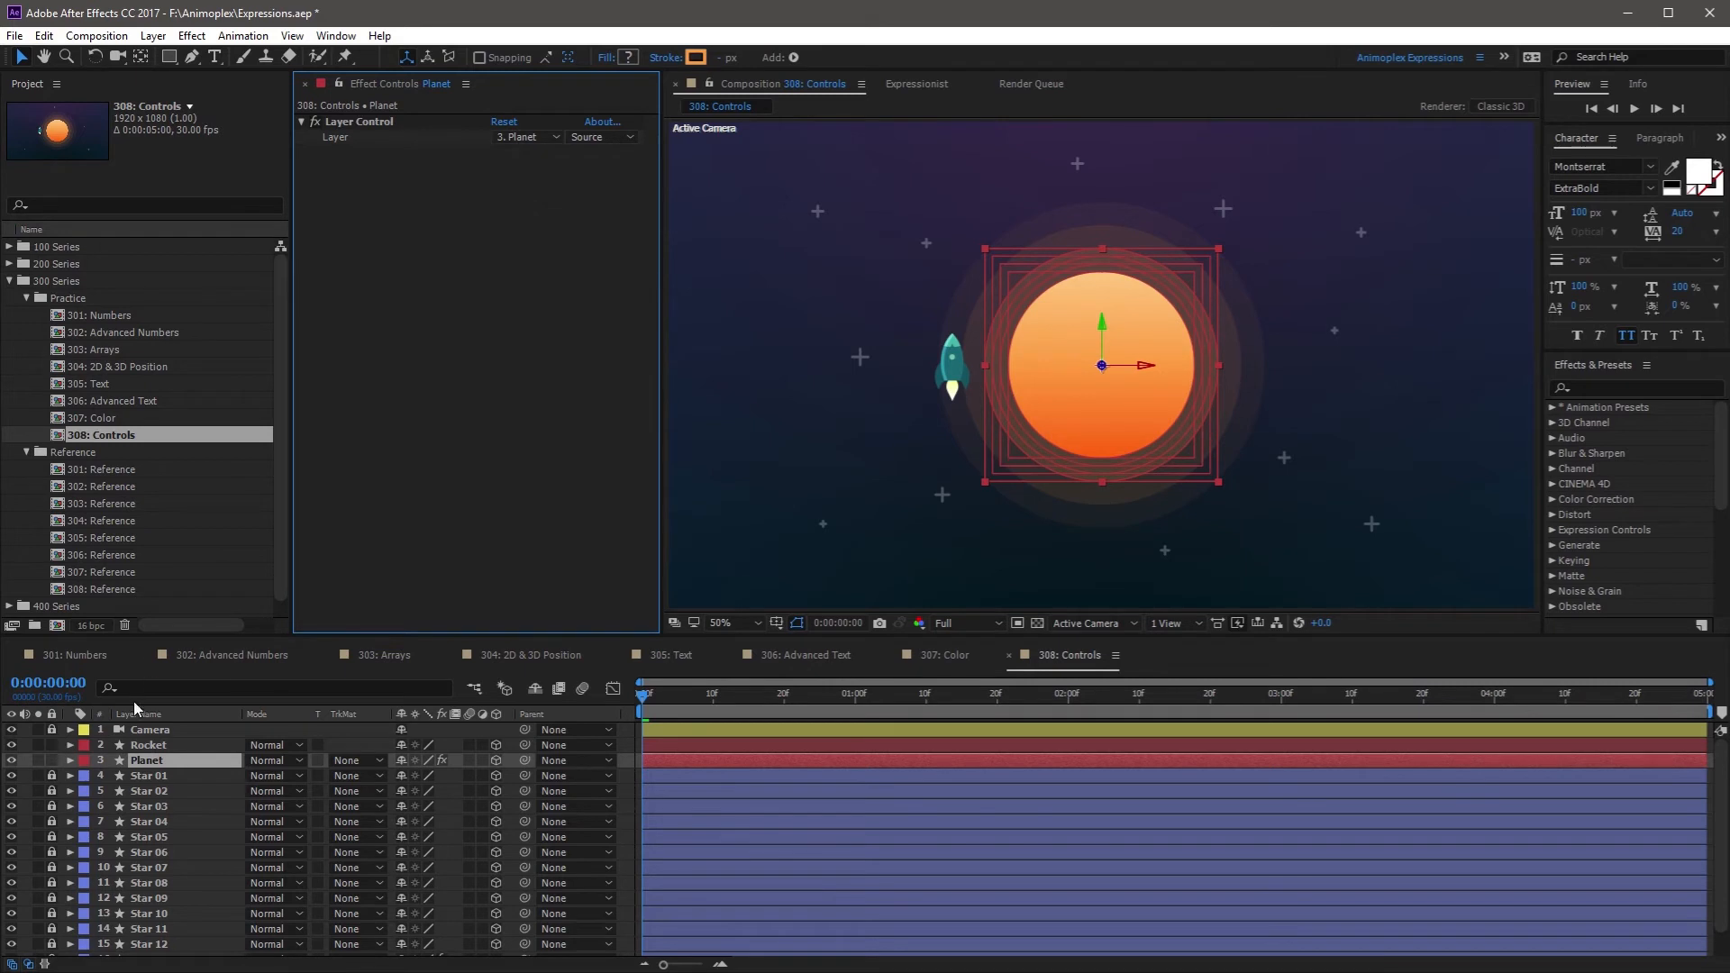
Set the Planet's Position expression to effect("Layer Control")("Layer").transform.position
{"action": "left_click", "coordinate": [195, 759]}
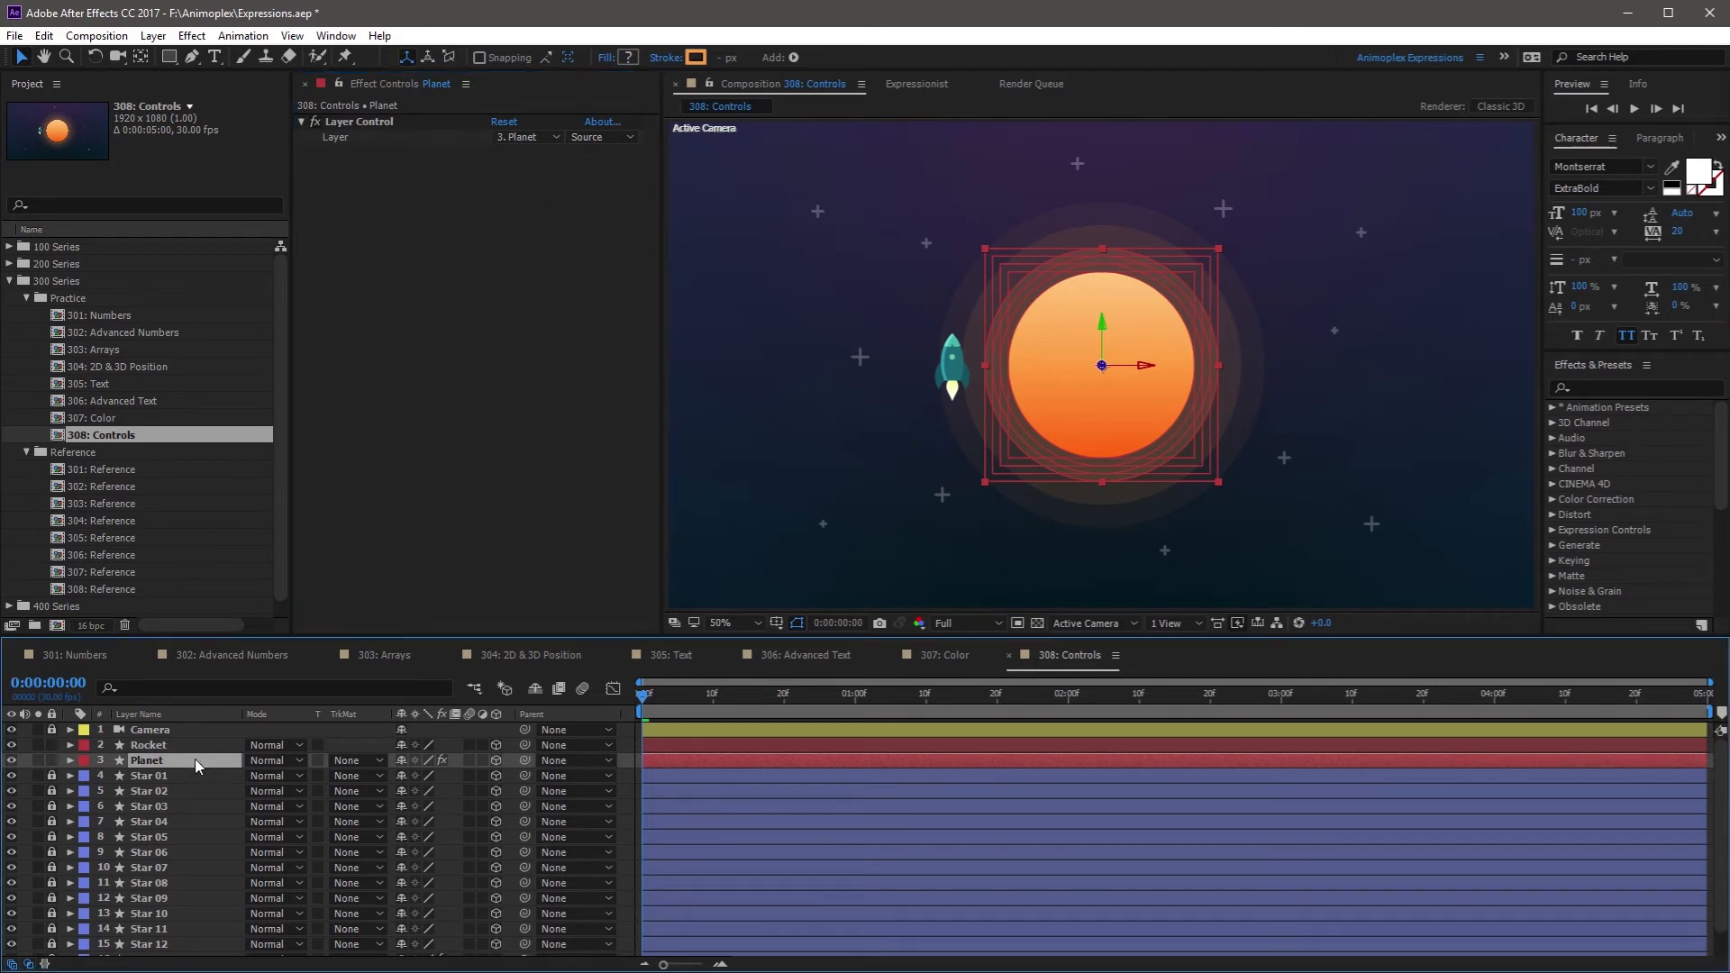
{"action": "key", "text": "p"}
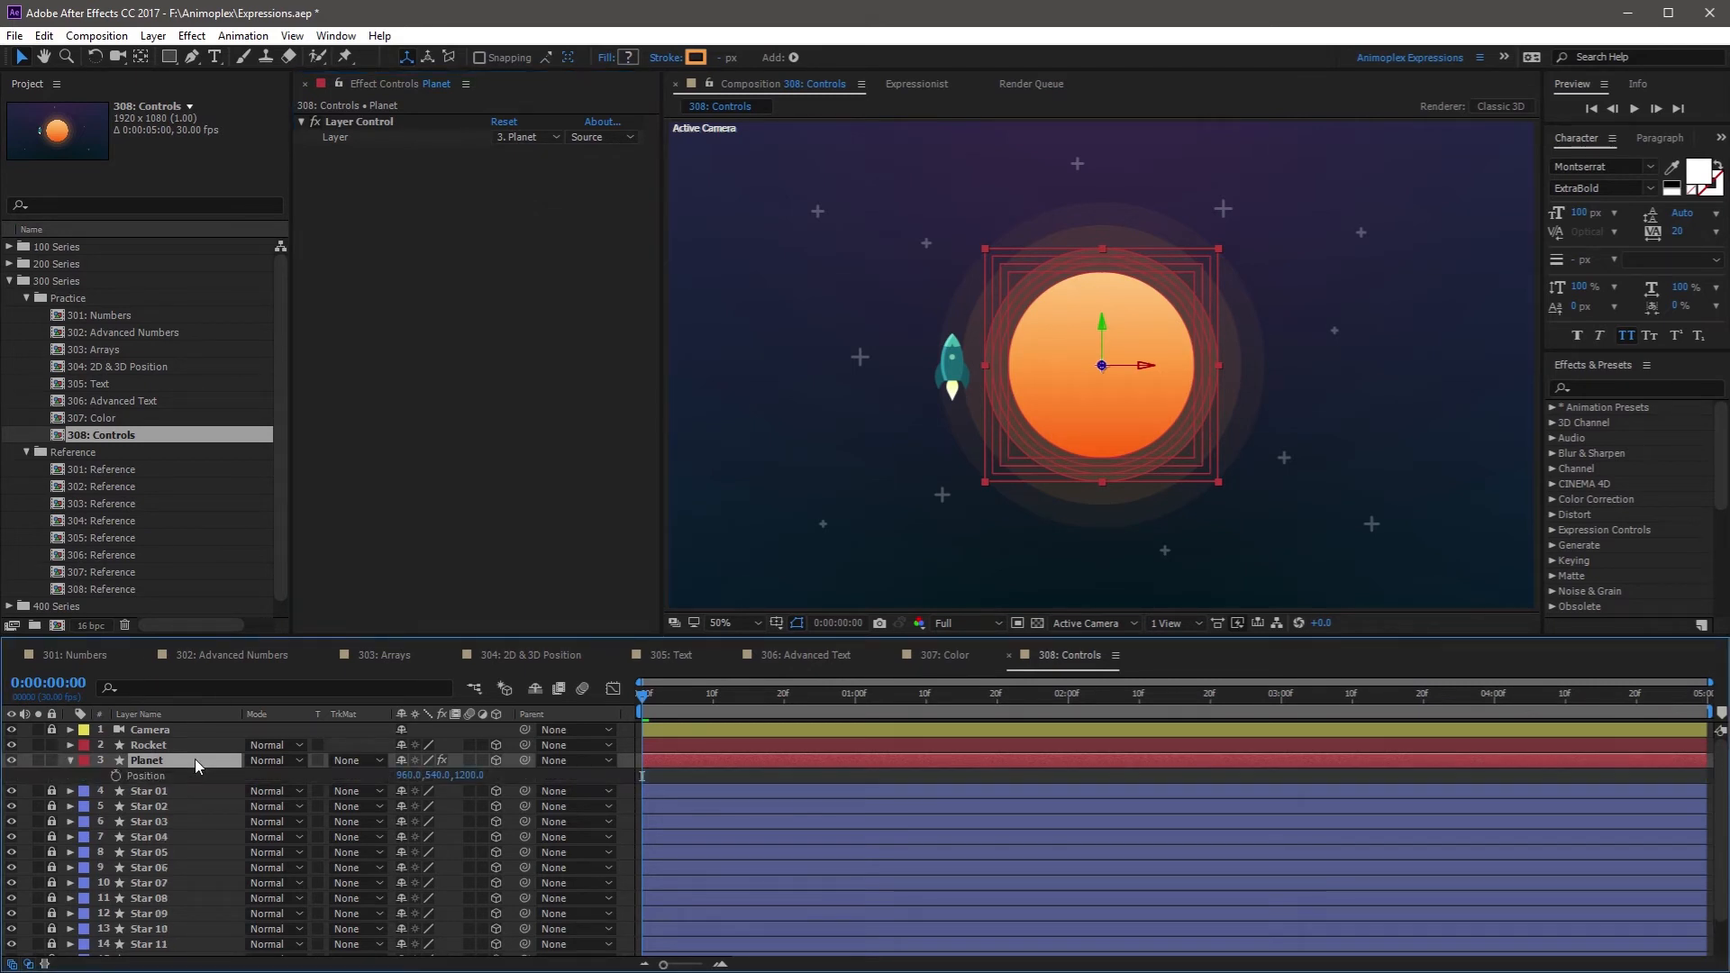
{"action": "left_click", "coordinate": [116, 777], "text": "alt"}
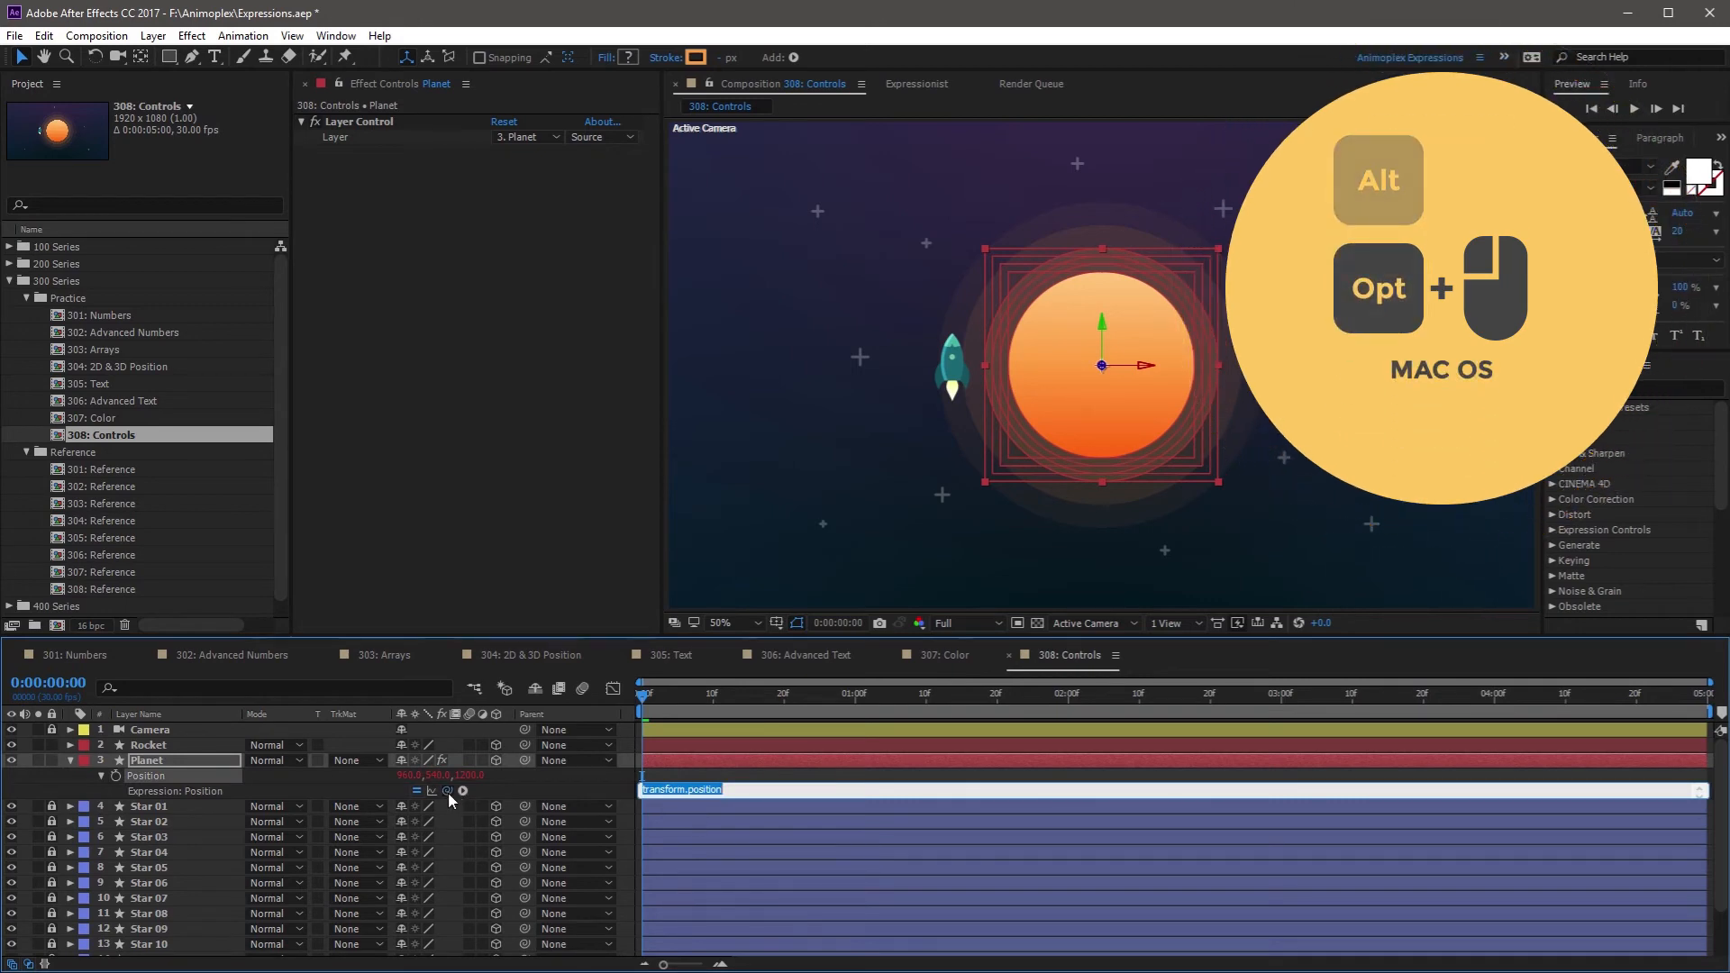
{"action": "left_click_drag", "start_coordinate": [447, 793], "coordinate": [347, 132]}
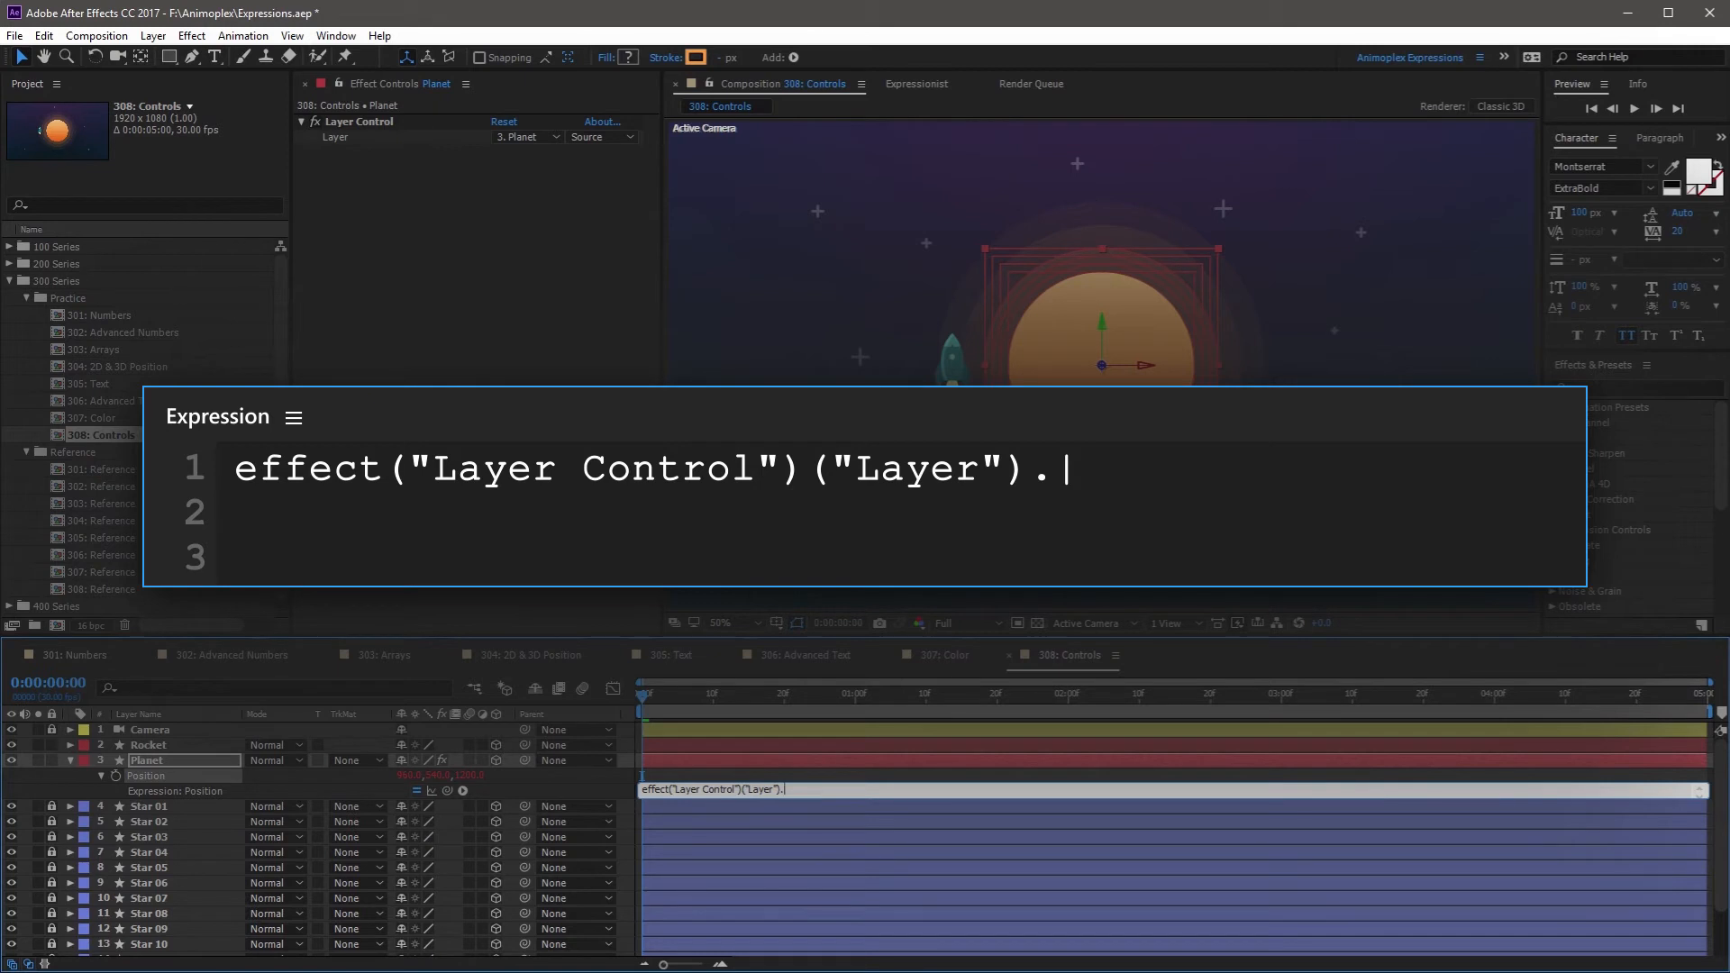
{"action": "type", "text": ".transform.position"}
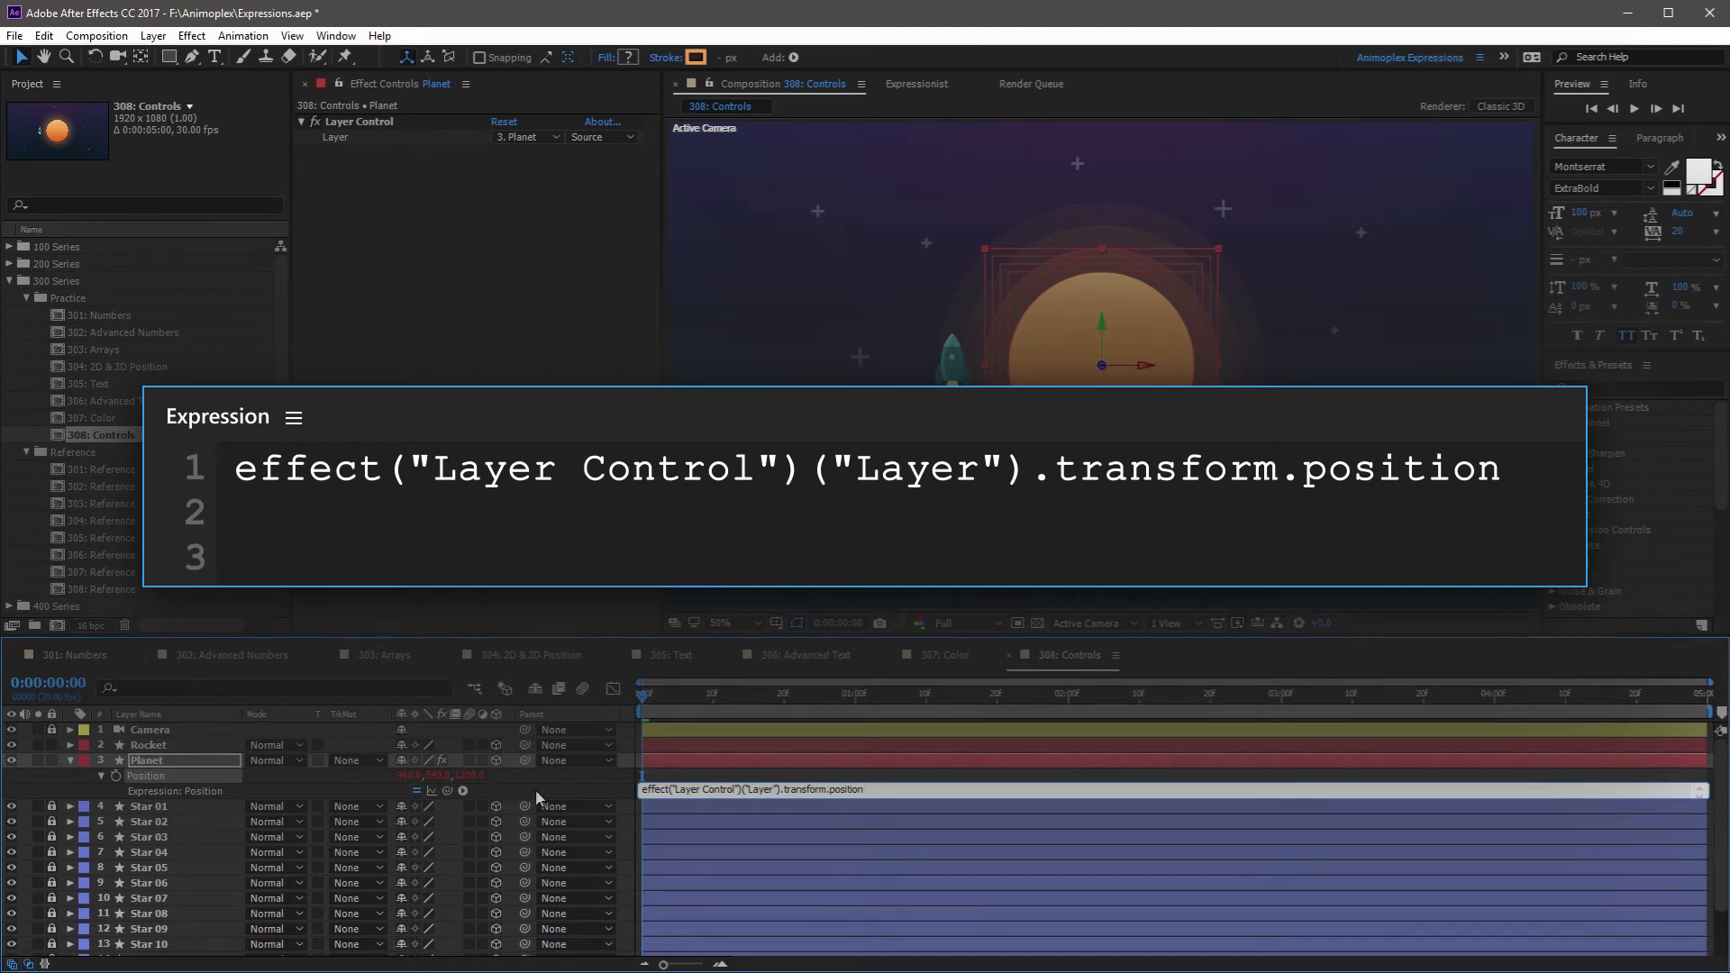
{"action": "left_click", "coordinate": [536, 790]}
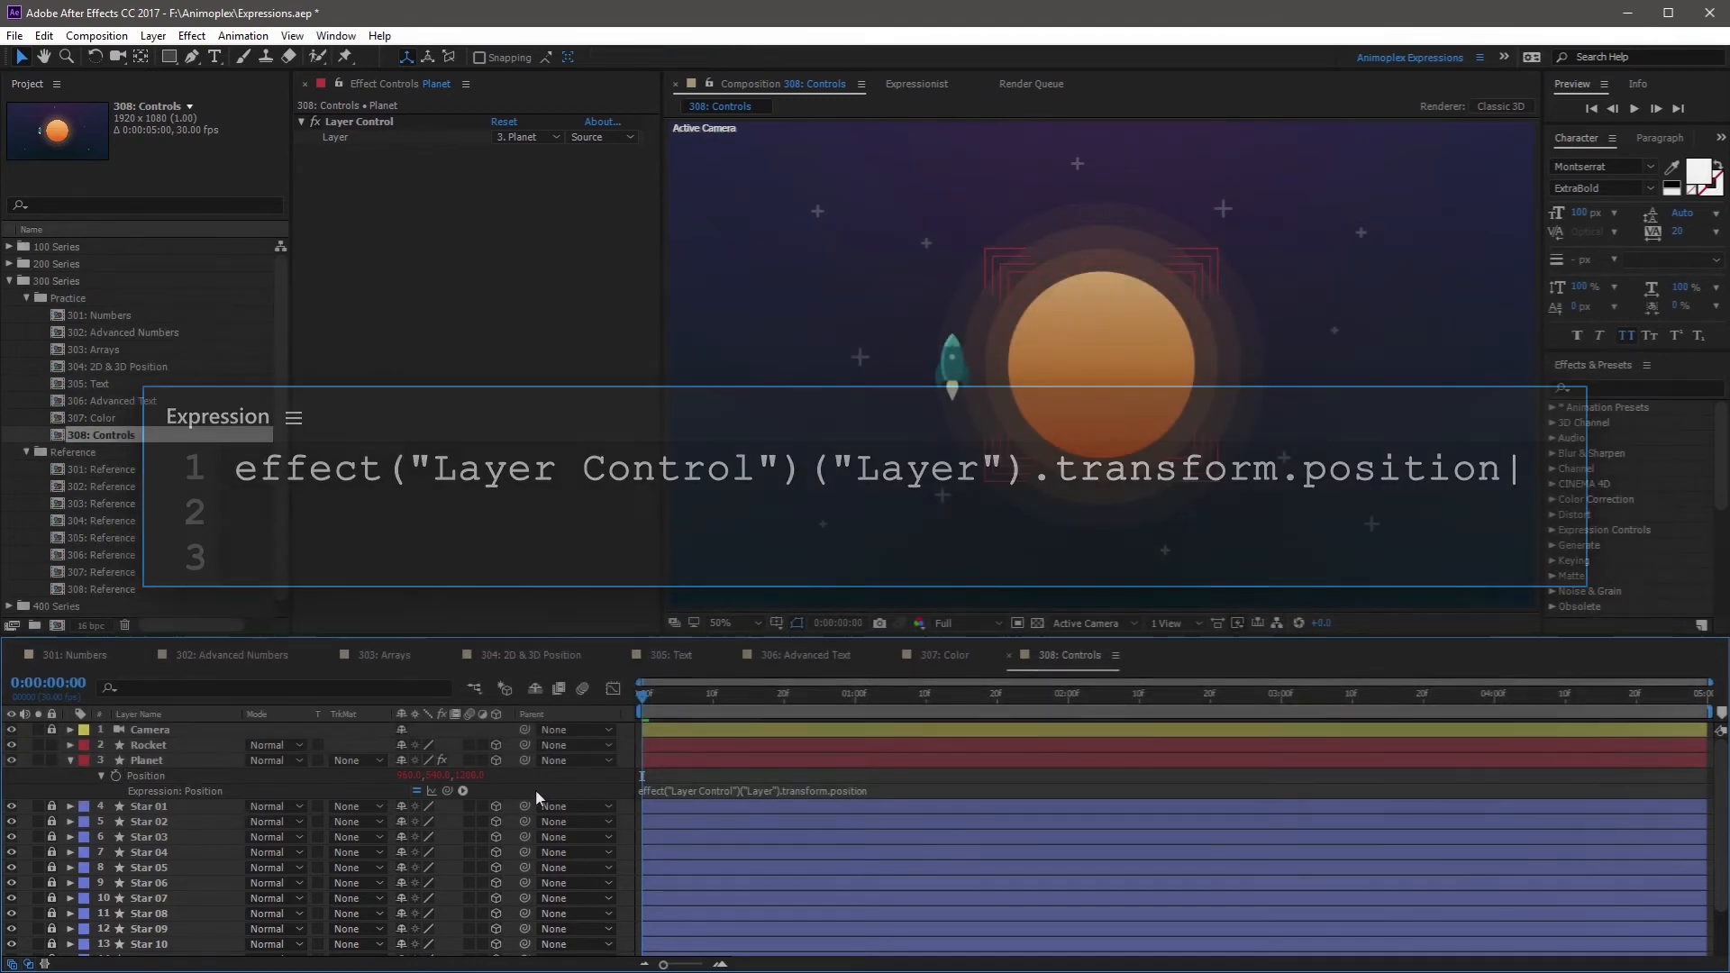
Test the position link by setting the Planet's Layer Control to Rocket, Star 04 and Star 09 in turn
{"action": "left_click", "coordinate": [565, 306]}
{"action": "left_click", "coordinate": [528, 137]}
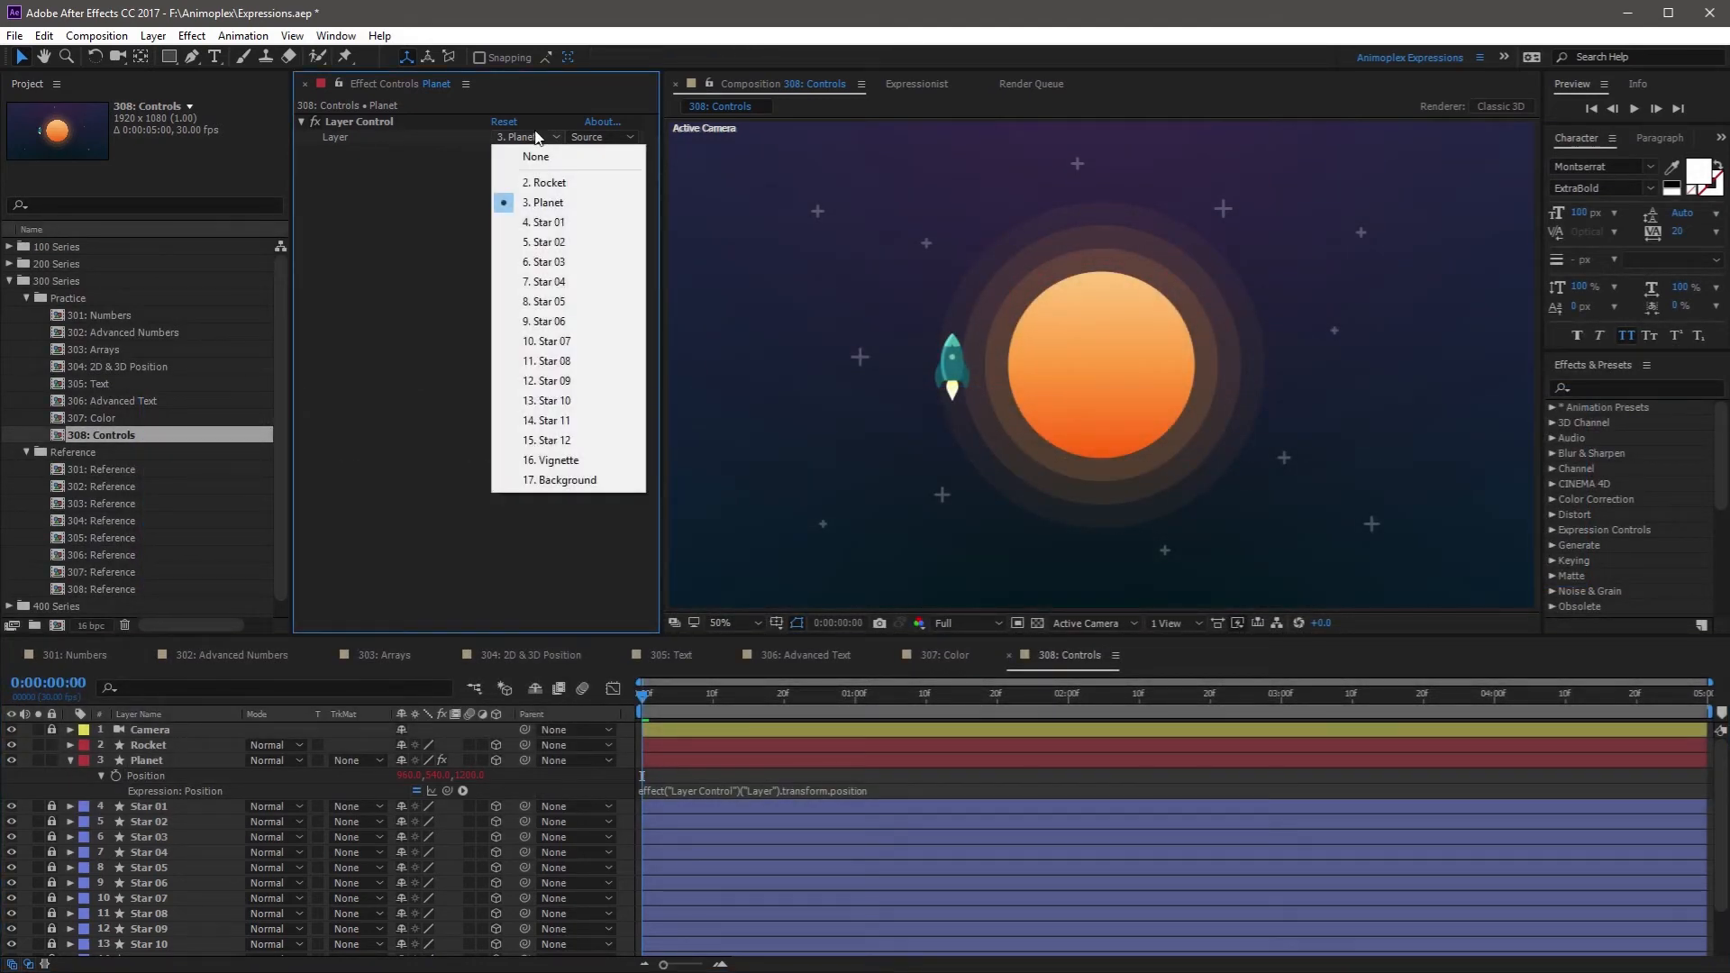
{"action": "left_click", "coordinate": [548, 183]}
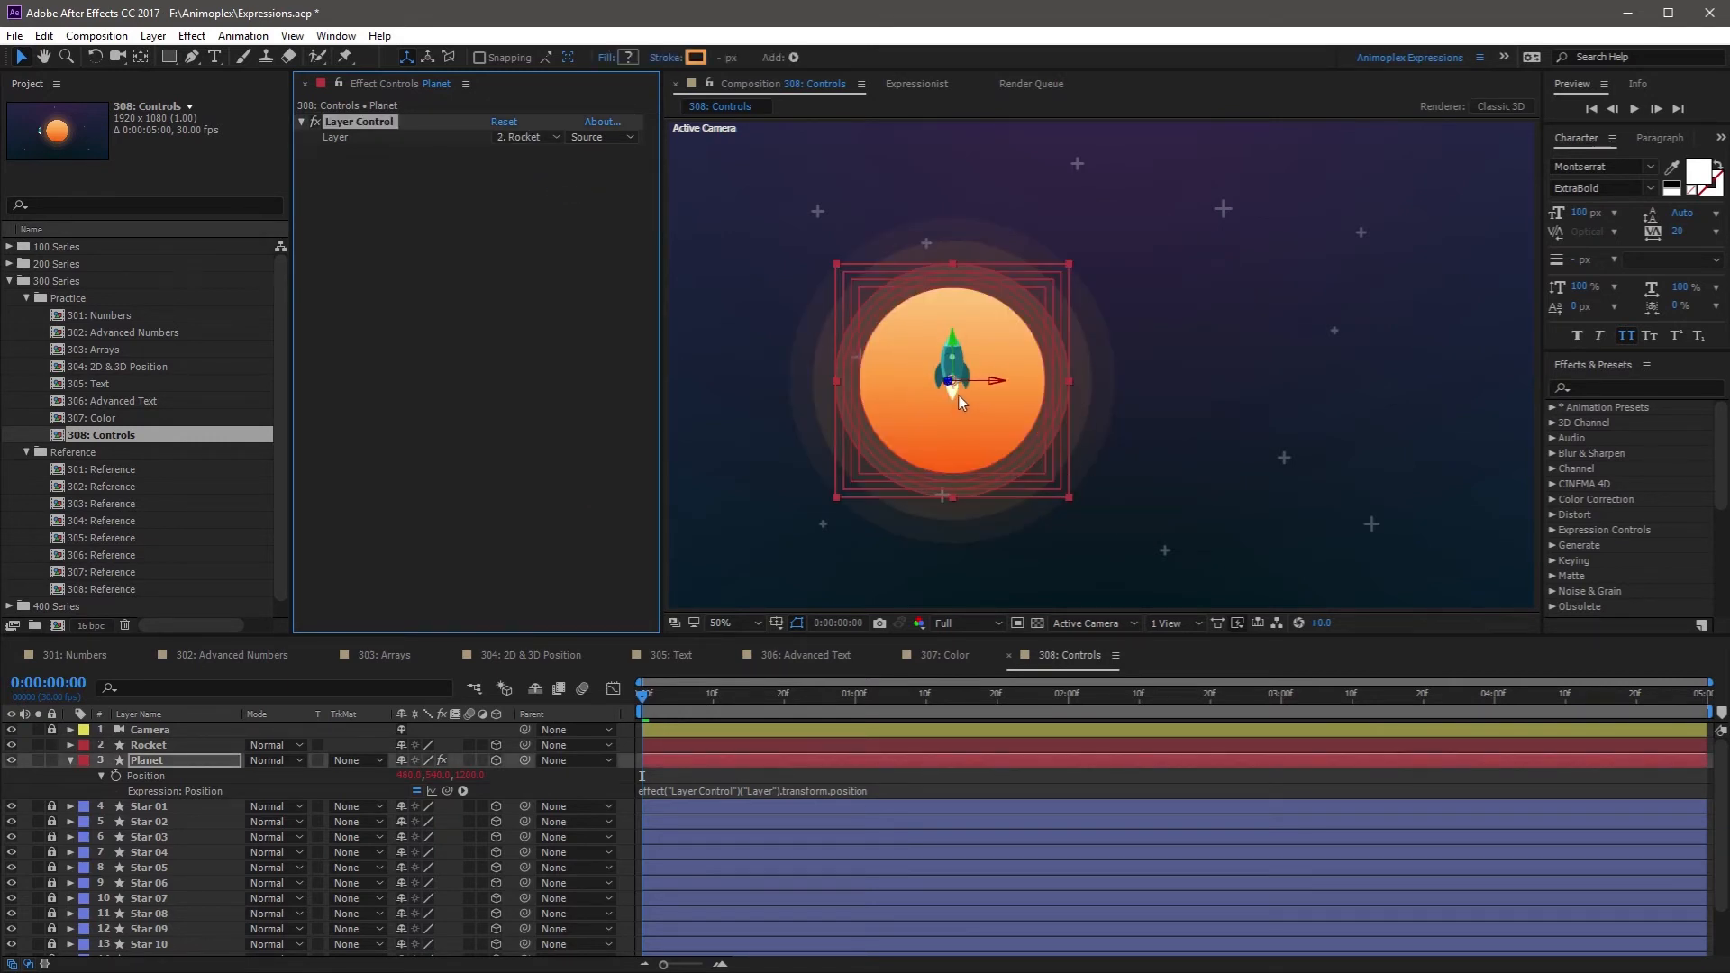
{"action": "left_click", "coordinate": [543, 137]}
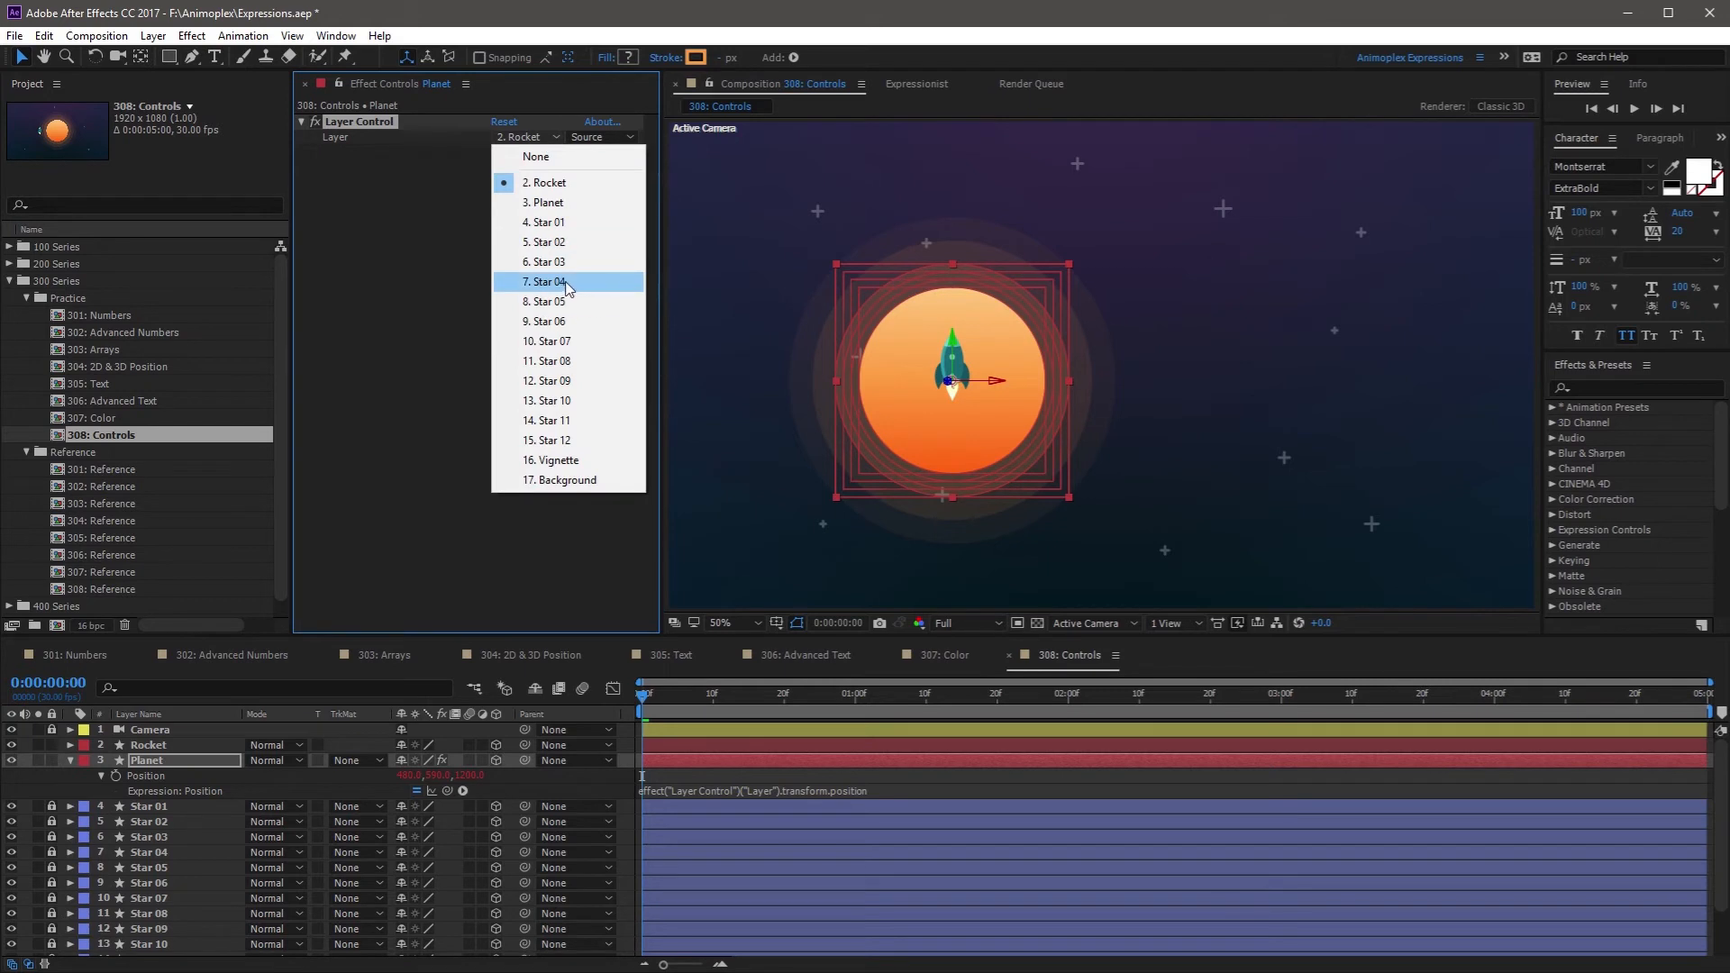
{"action": "left_click", "coordinate": [541, 305]}
{"action": "left_click", "coordinate": [595, 369]}
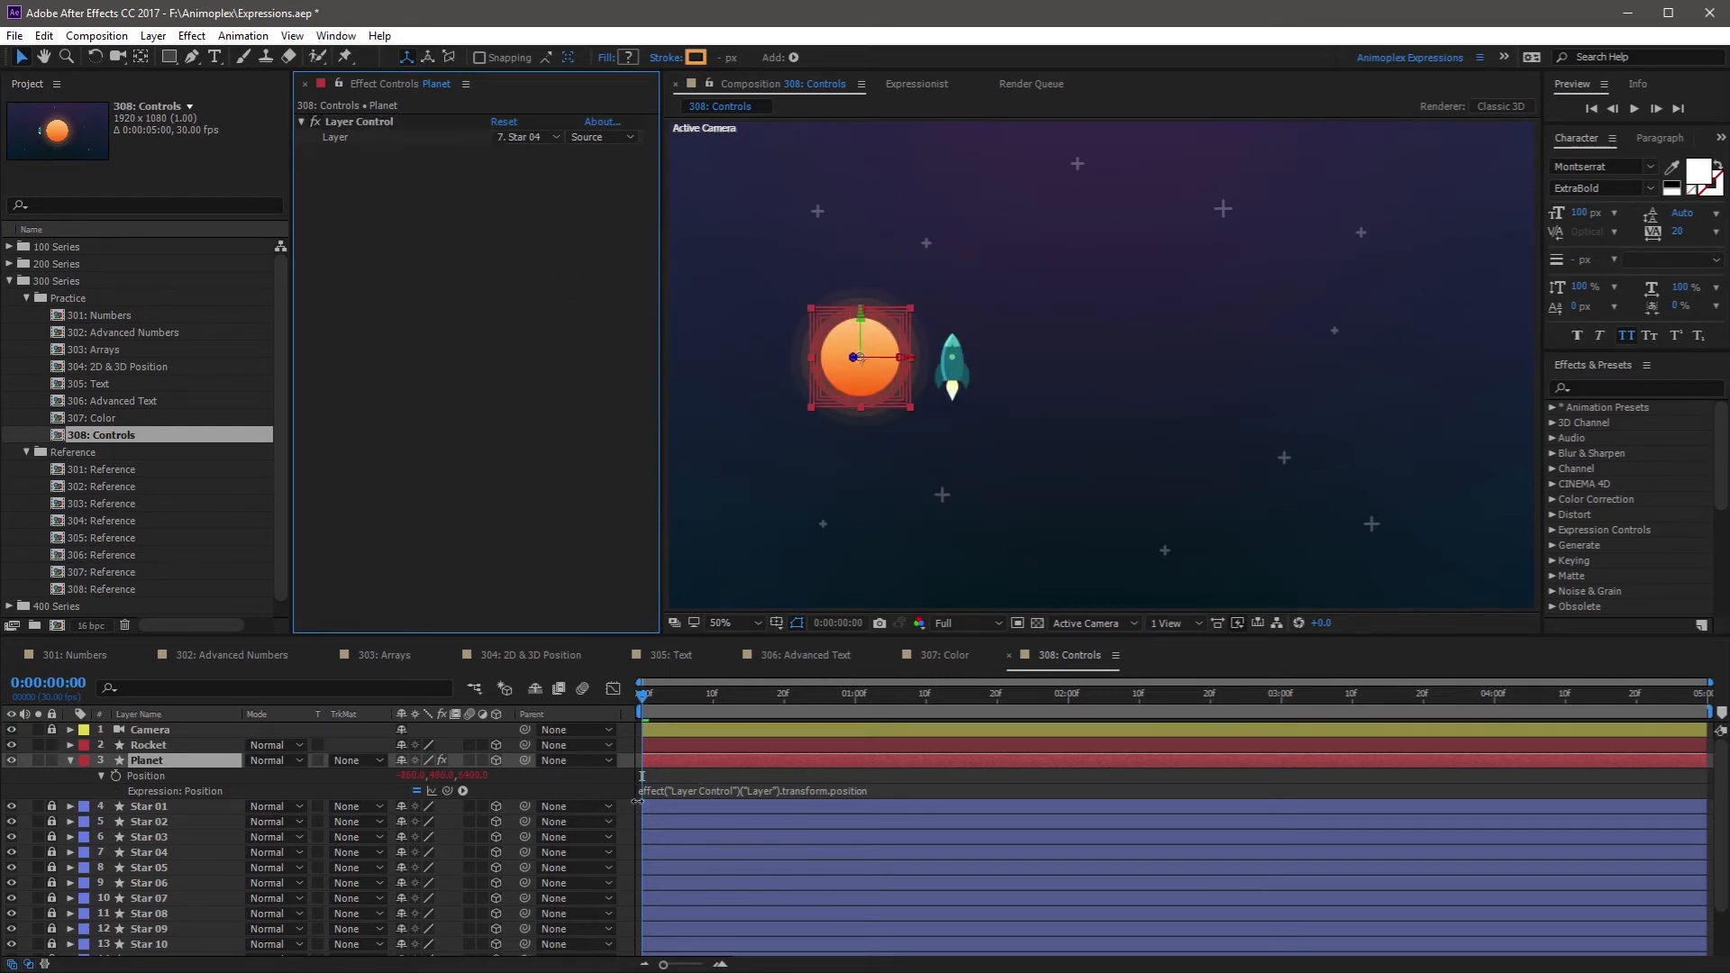
{"action": "left_click", "coordinate": [539, 137]}
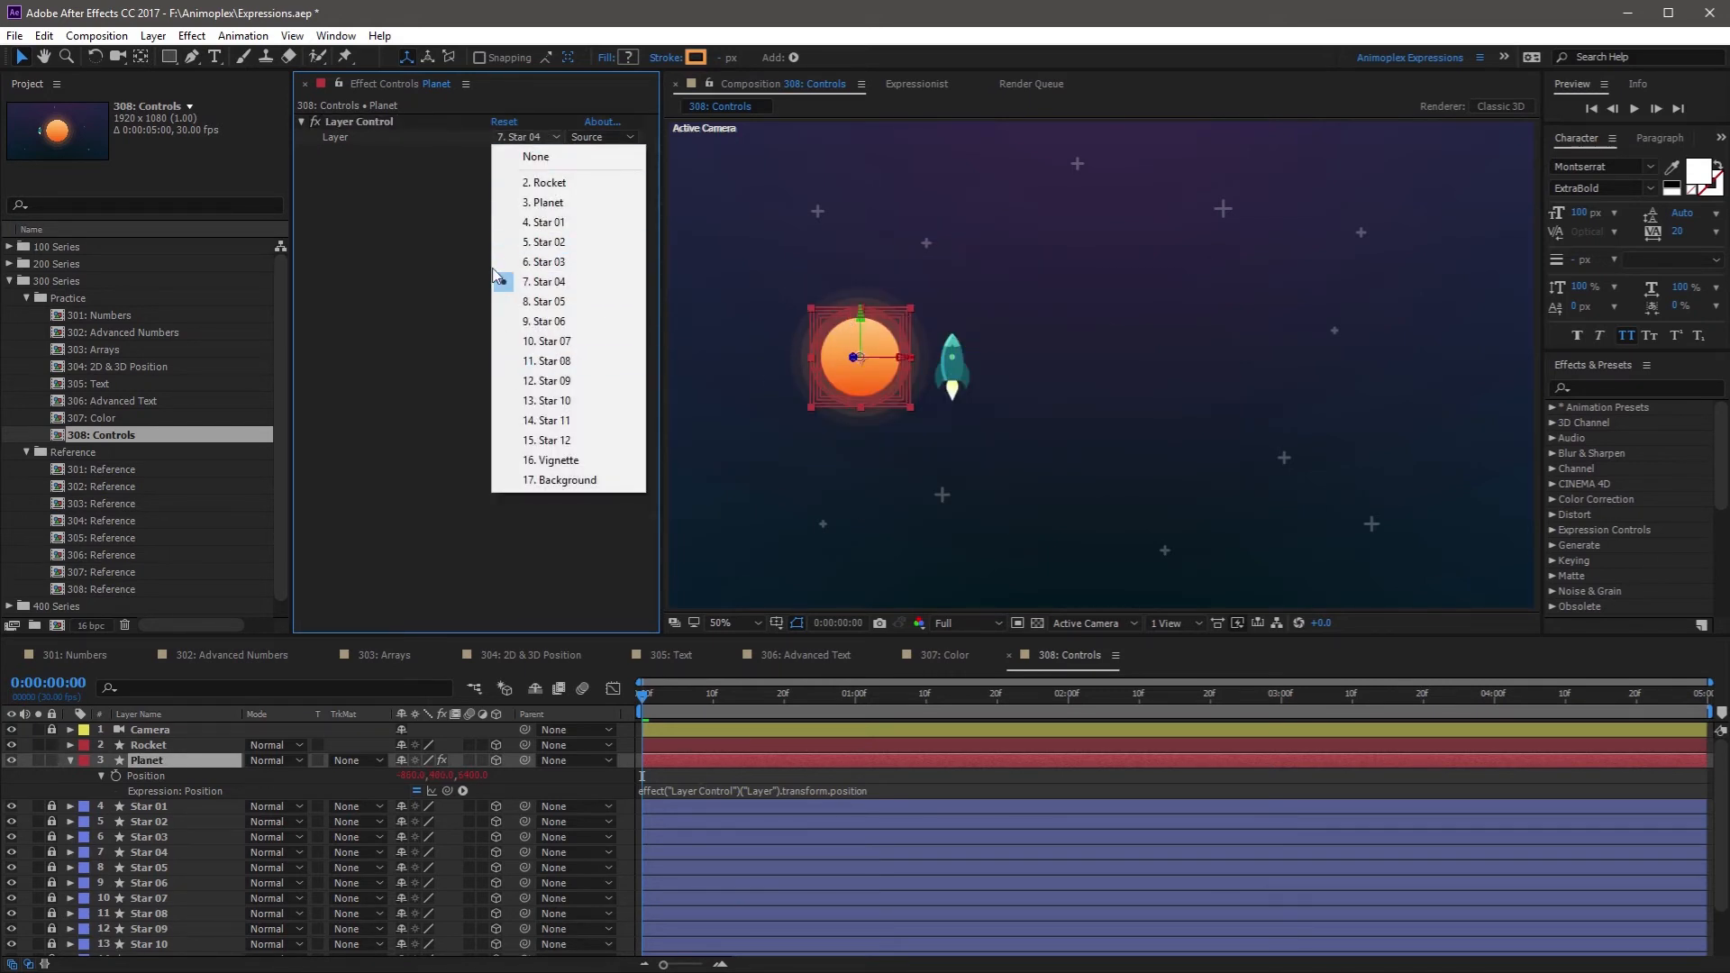
{"action": "left_click", "coordinate": [560, 381]}
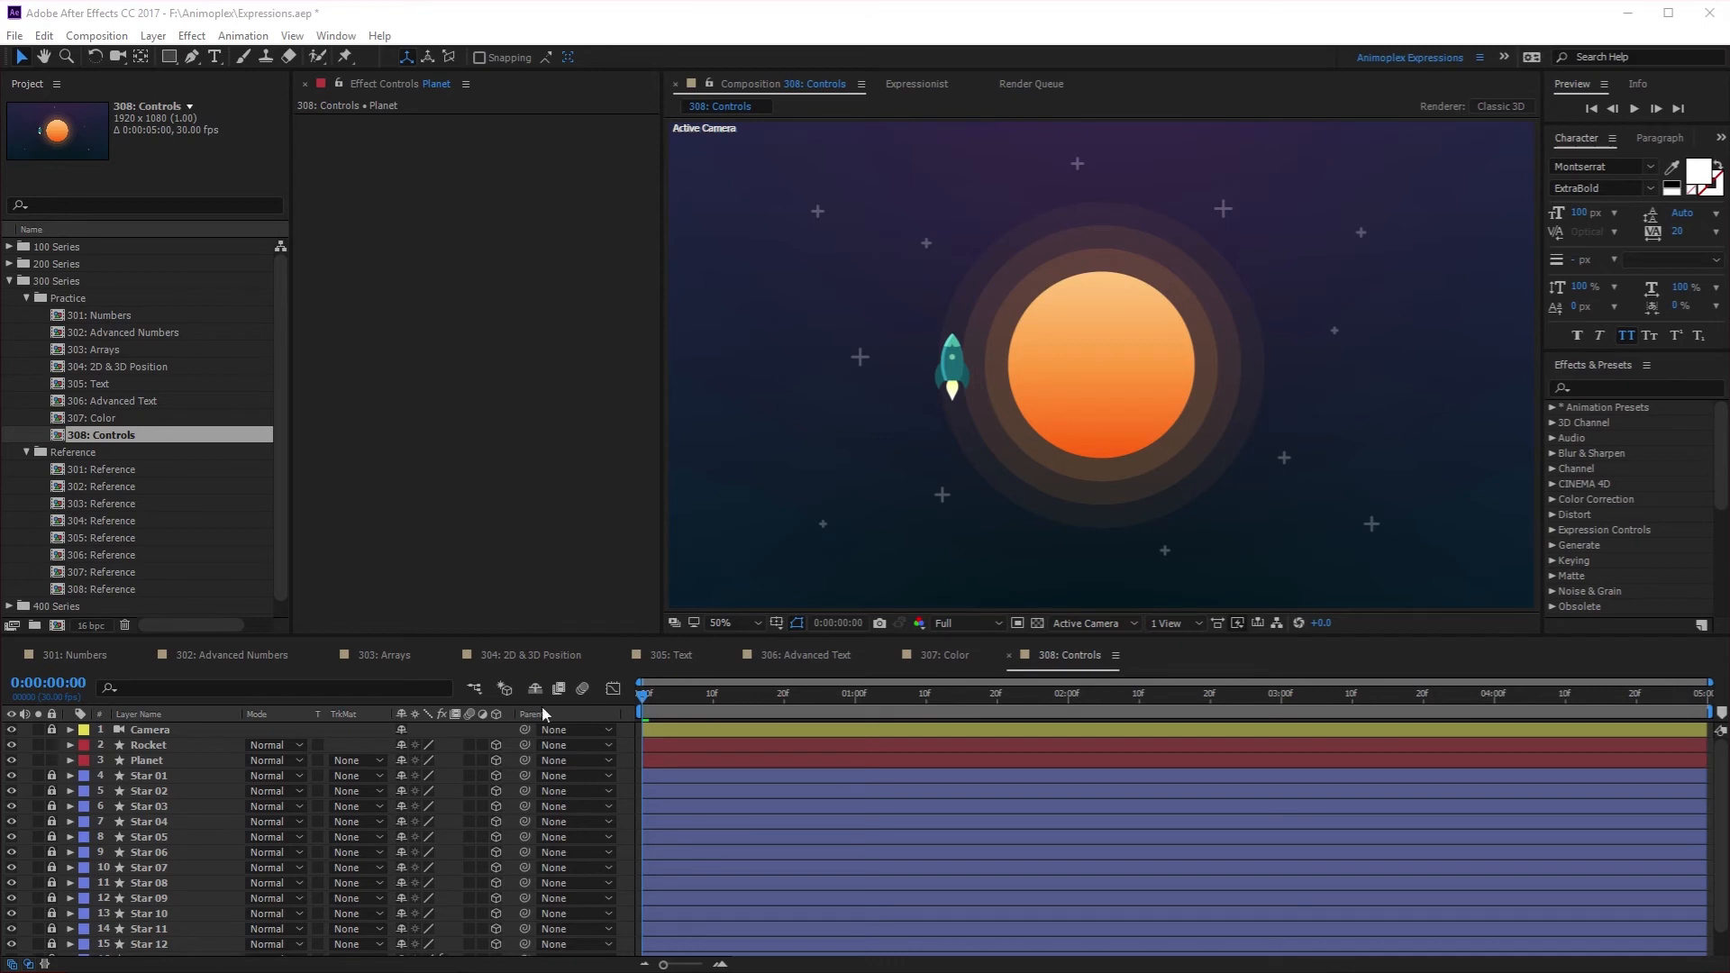
Add a Checkbox Control to the Rocket layer and reveal the layer's Opacity
{"action": "left_click", "coordinate": [153, 745]}
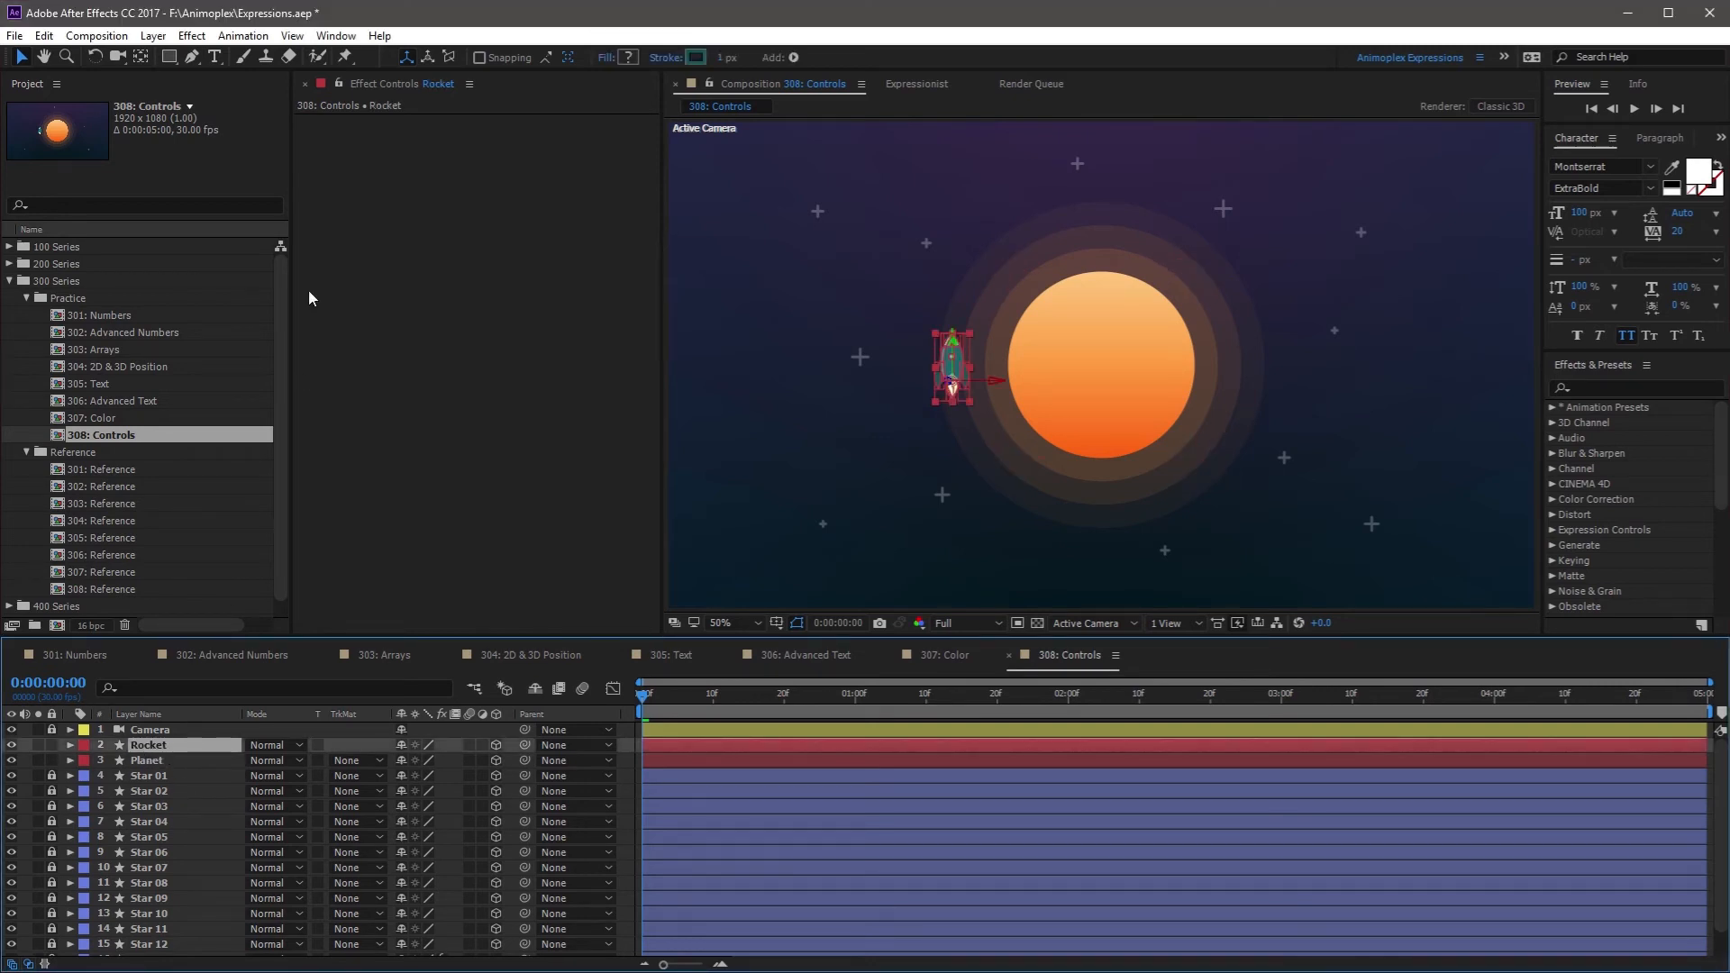
{"action": "left_click", "coordinate": [191, 35]}
{"action": "mouse_move", "coordinate": [342, 262]}
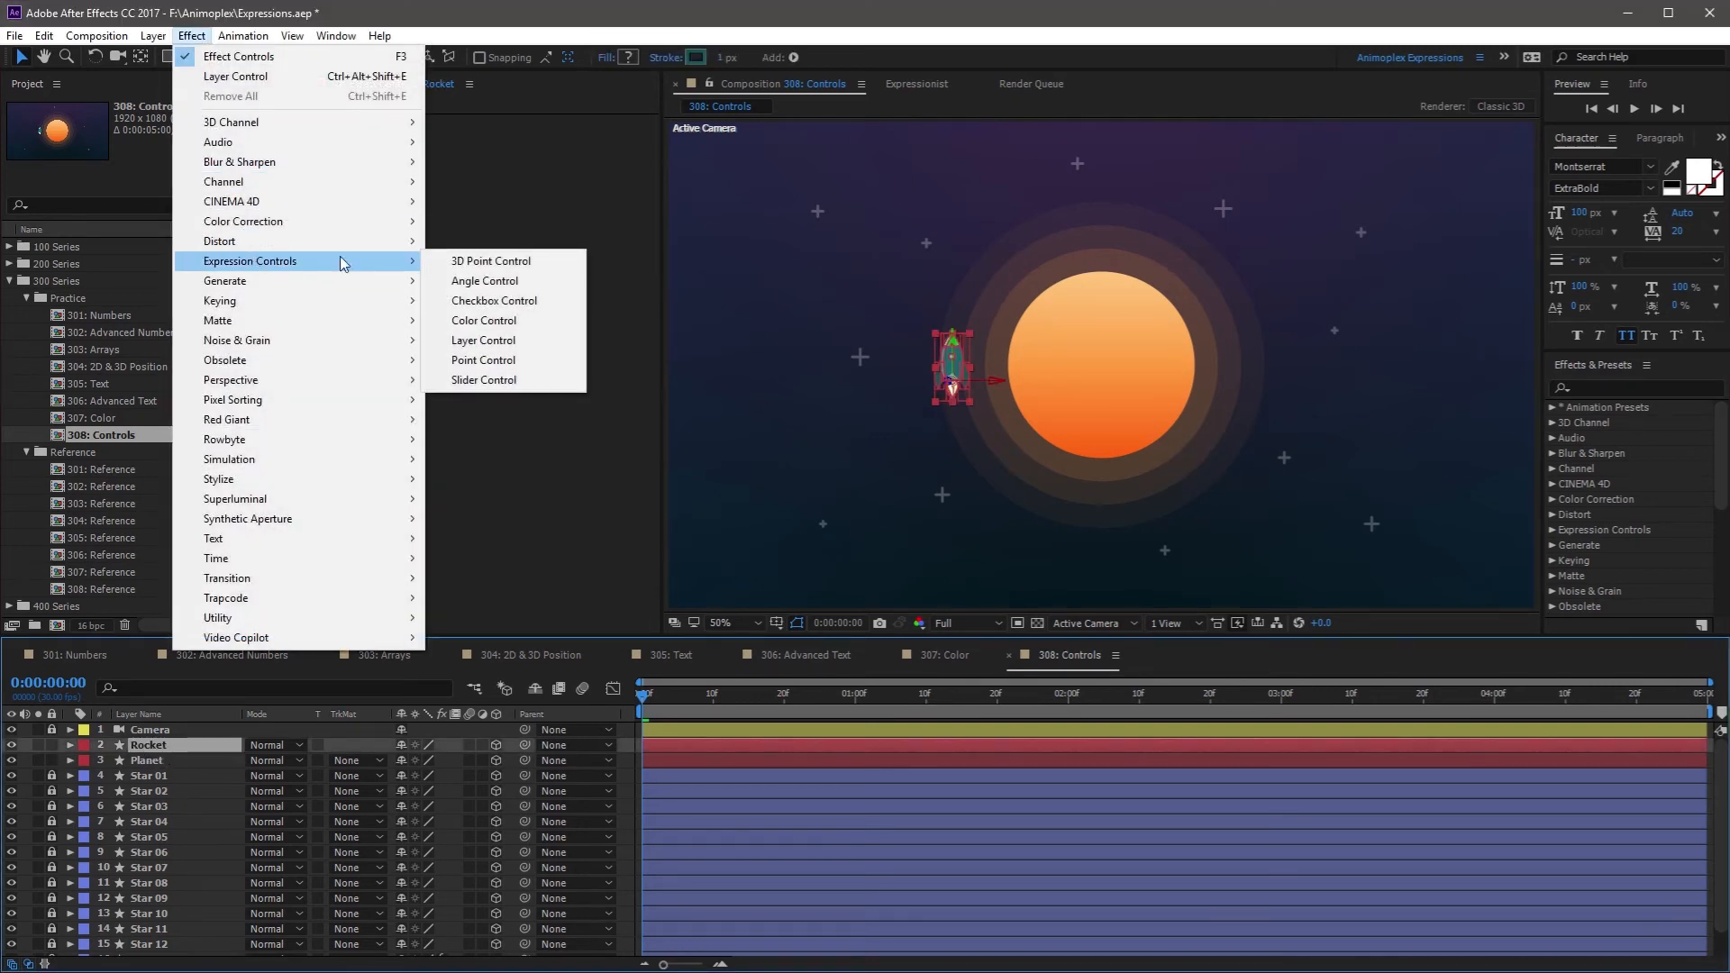
{"action": "left_click", "coordinate": [454, 300]}
{"action": "left_click", "coordinate": [160, 748]}
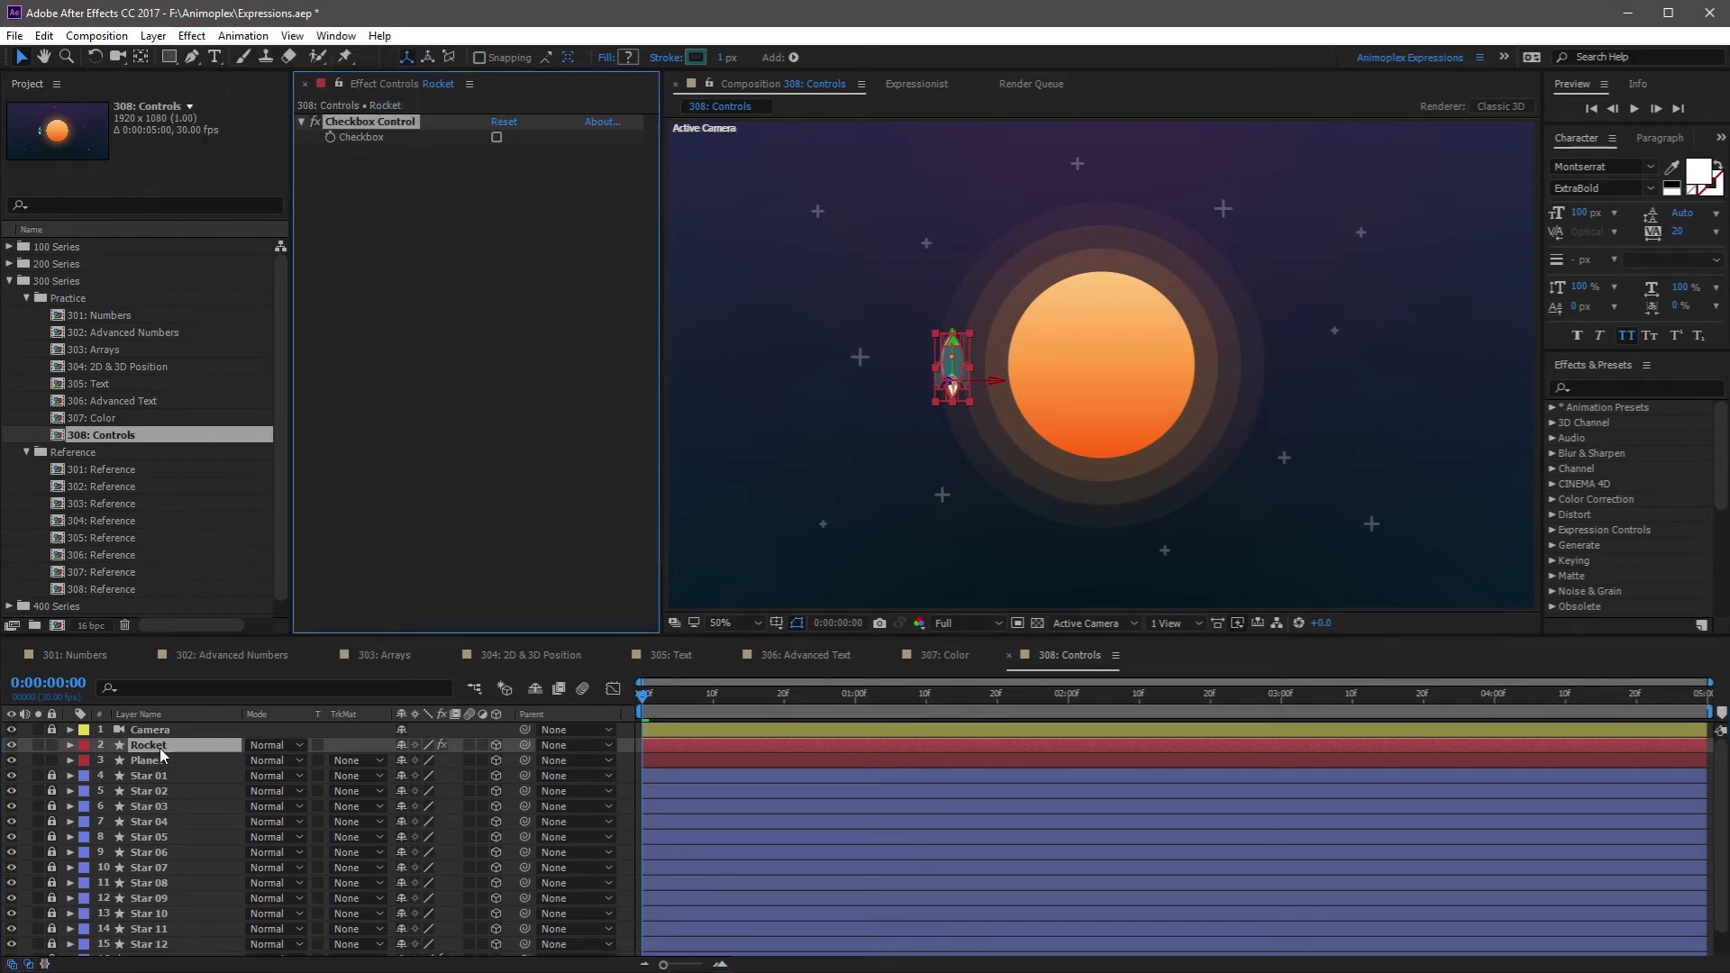
{"action": "key", "text": "t"}
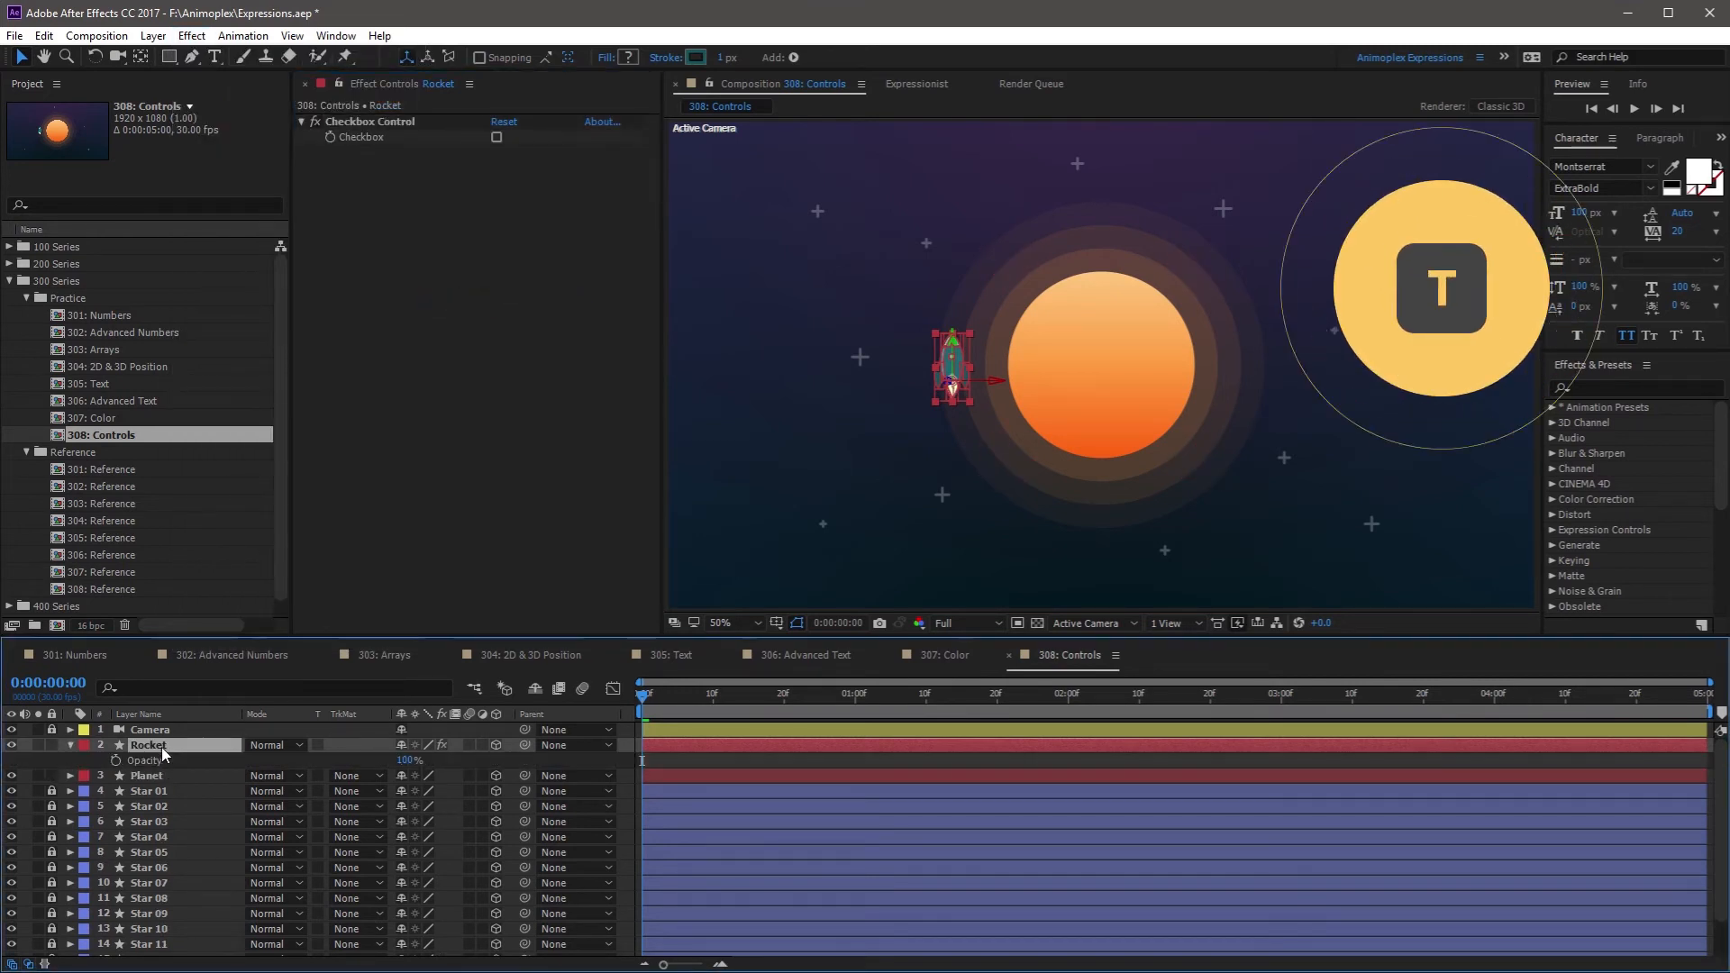
Start an expression on the Rocket's Opacity with the line myVal = effect("Checkbox Control")("Checkbox"); reading the checkbox
{"action": "left_click", "coordinate": [116, 761], "text": "alt"}
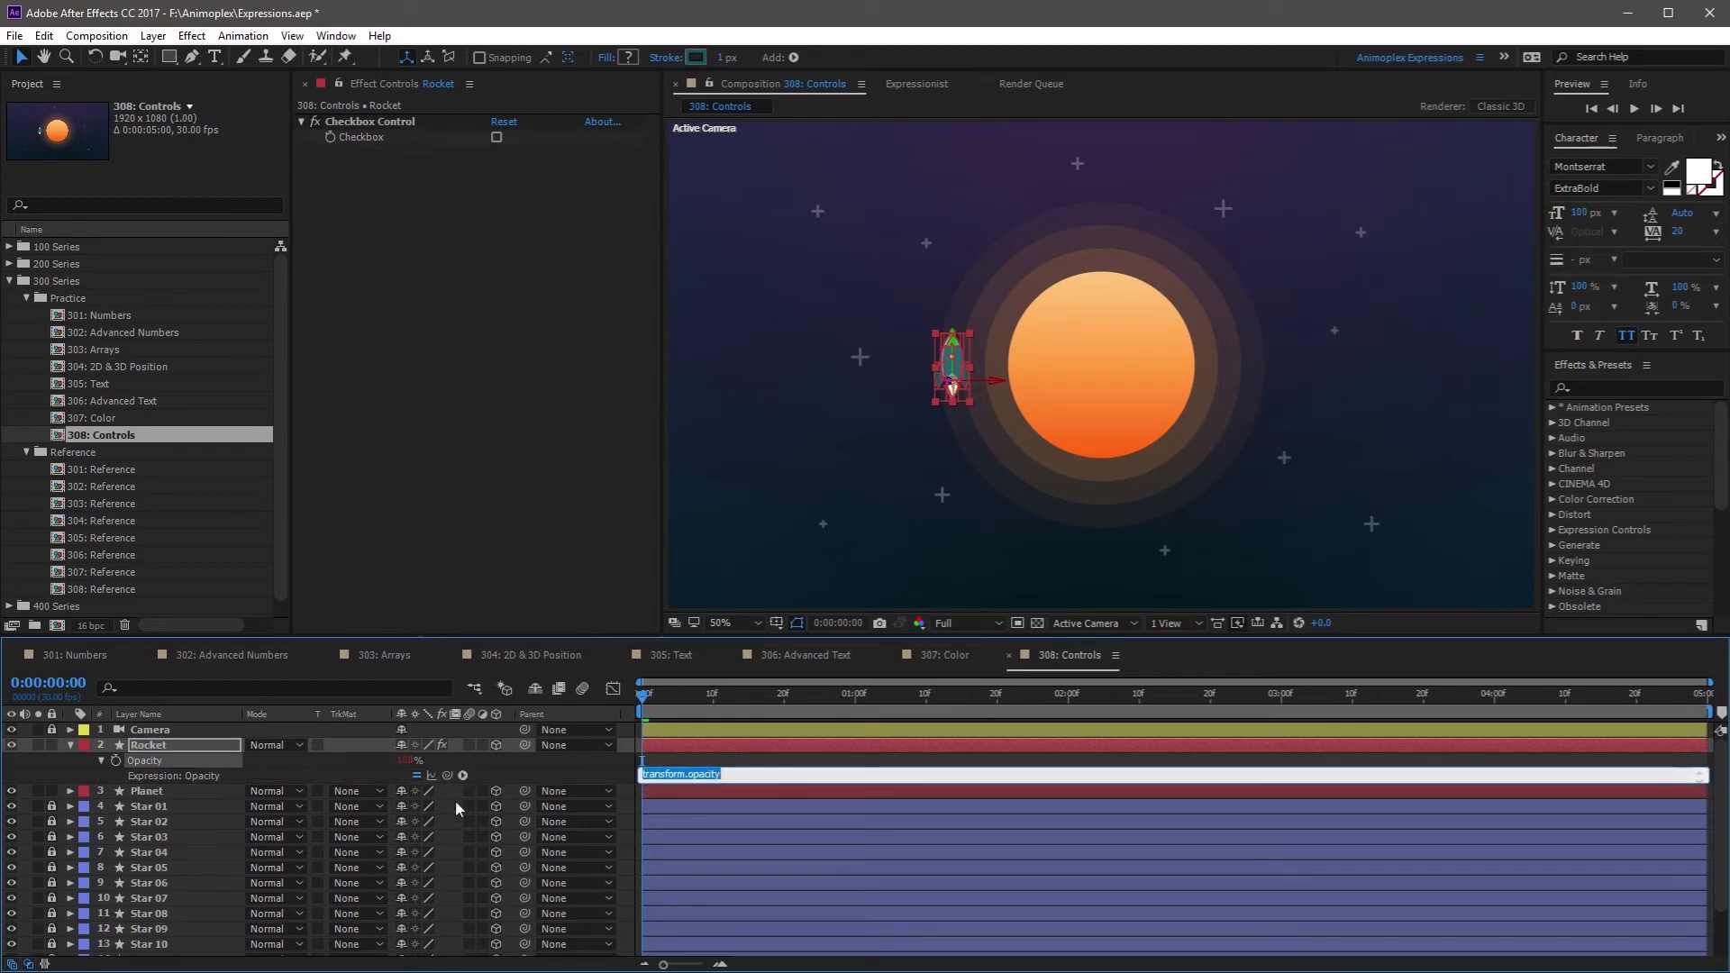
{"action": "left_click_drag", "start_coordinate": [447, 775], "coordinate": [370, 135]}
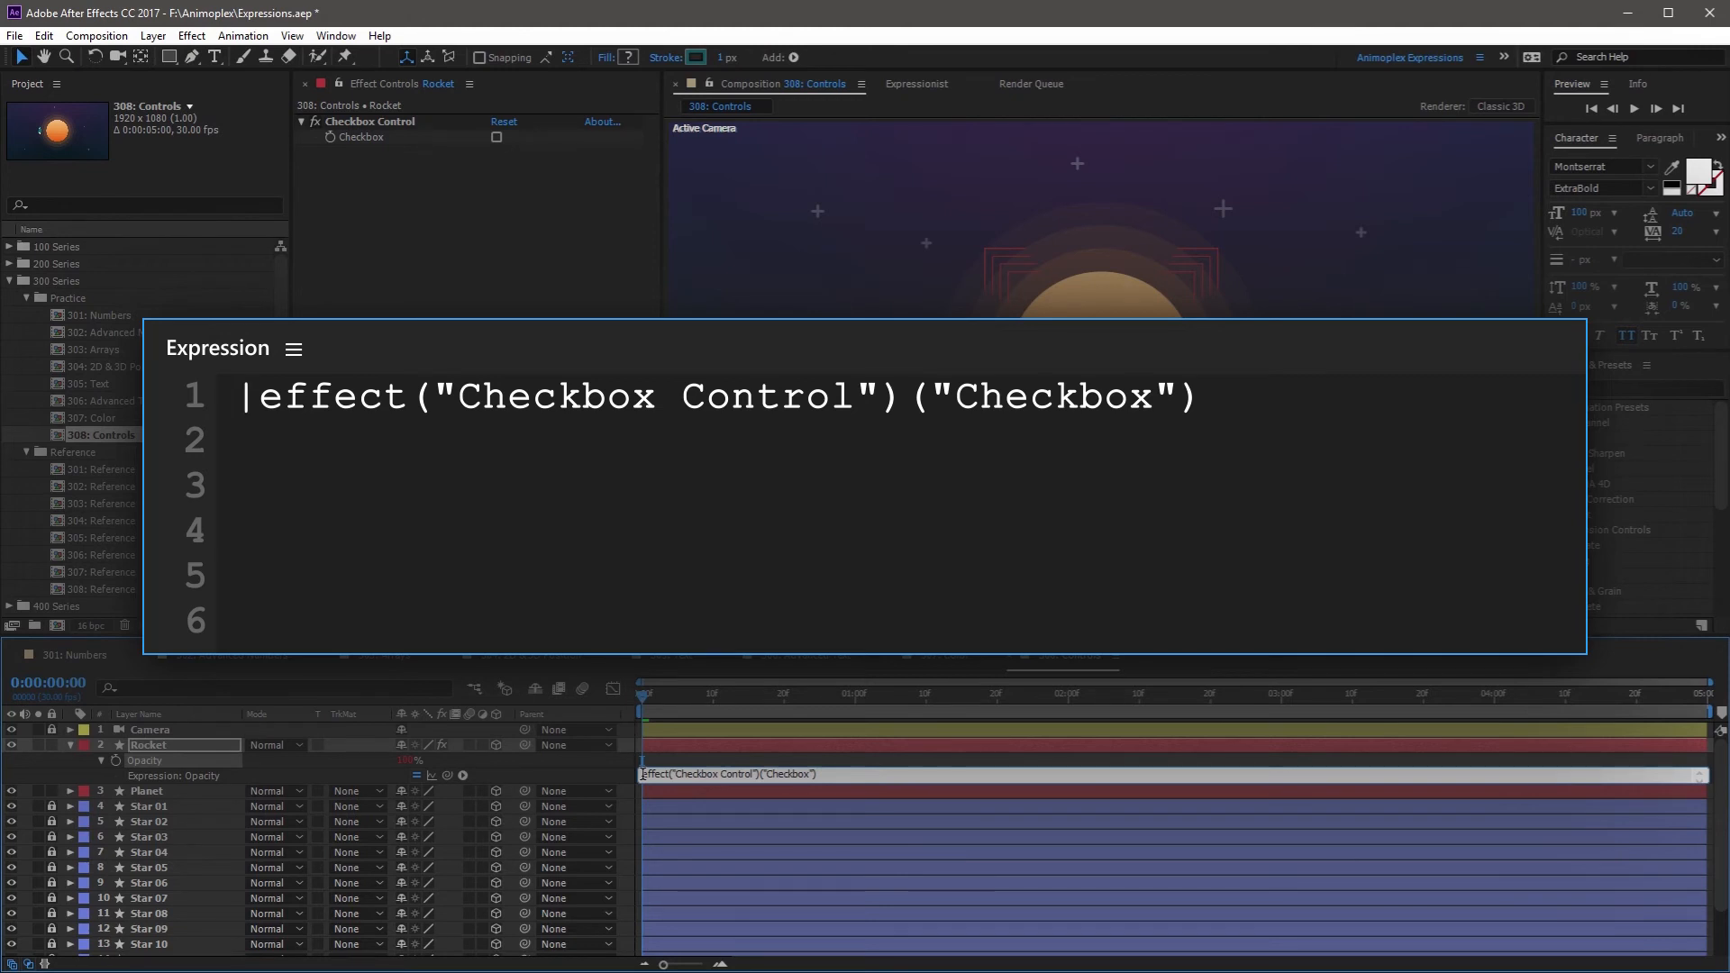
{"action": "type", "text": "myVal"}
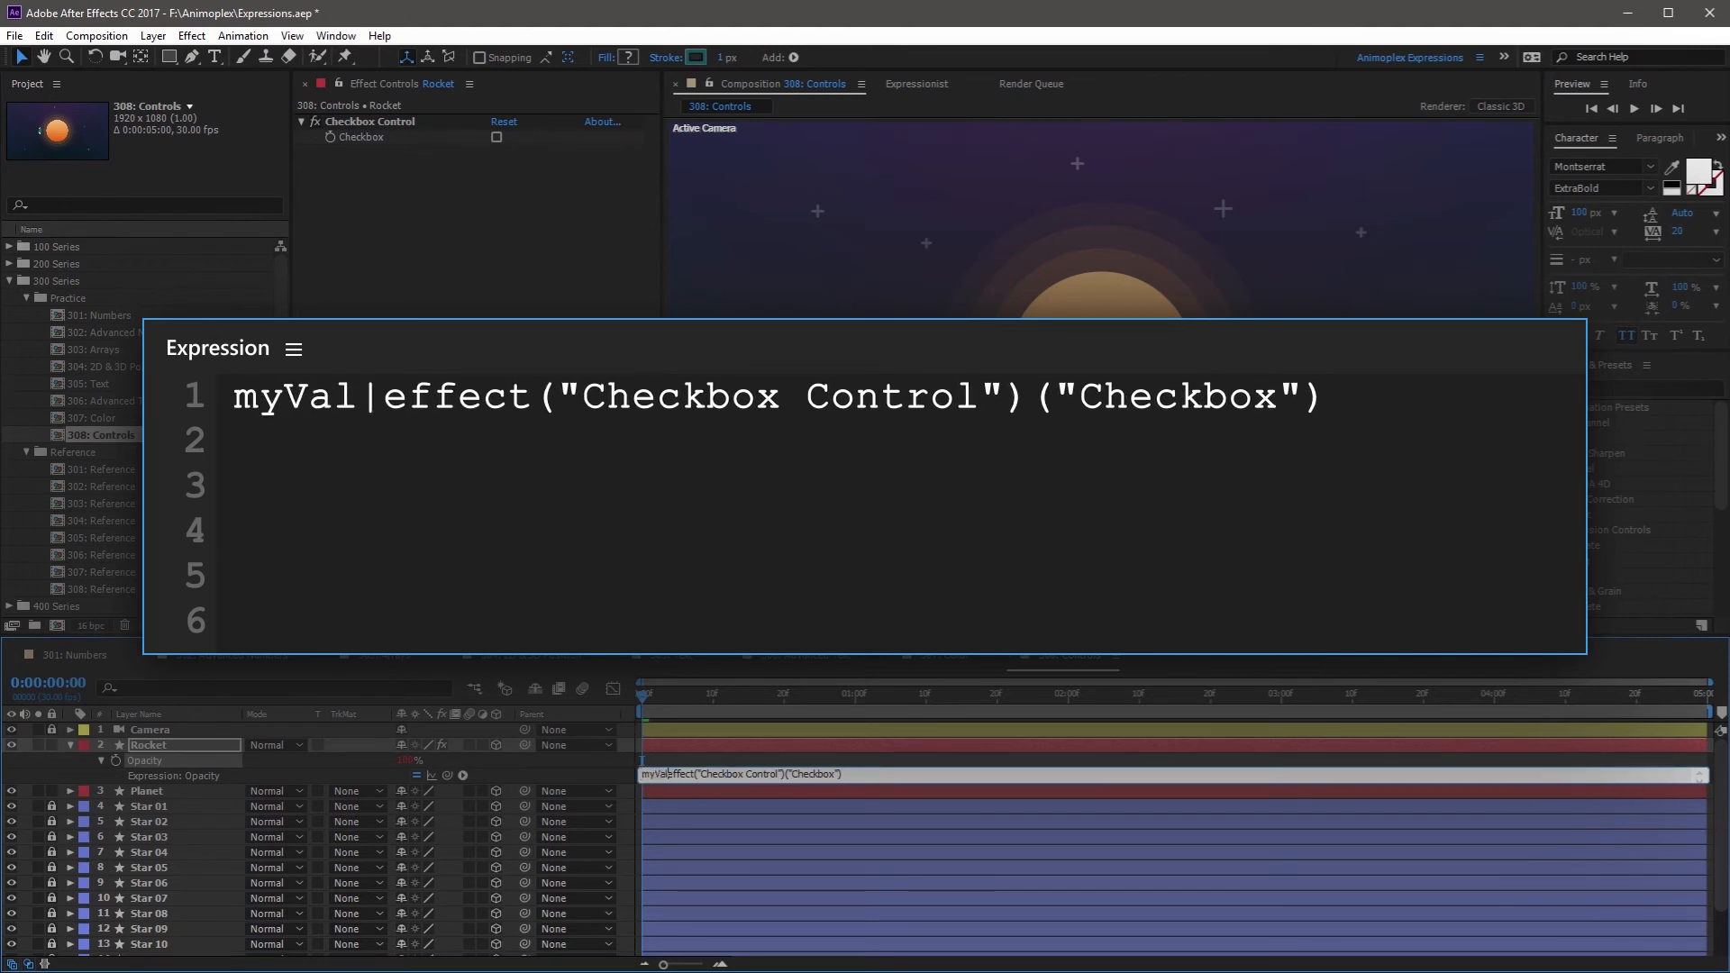
{"action": "type", "text": " ="}
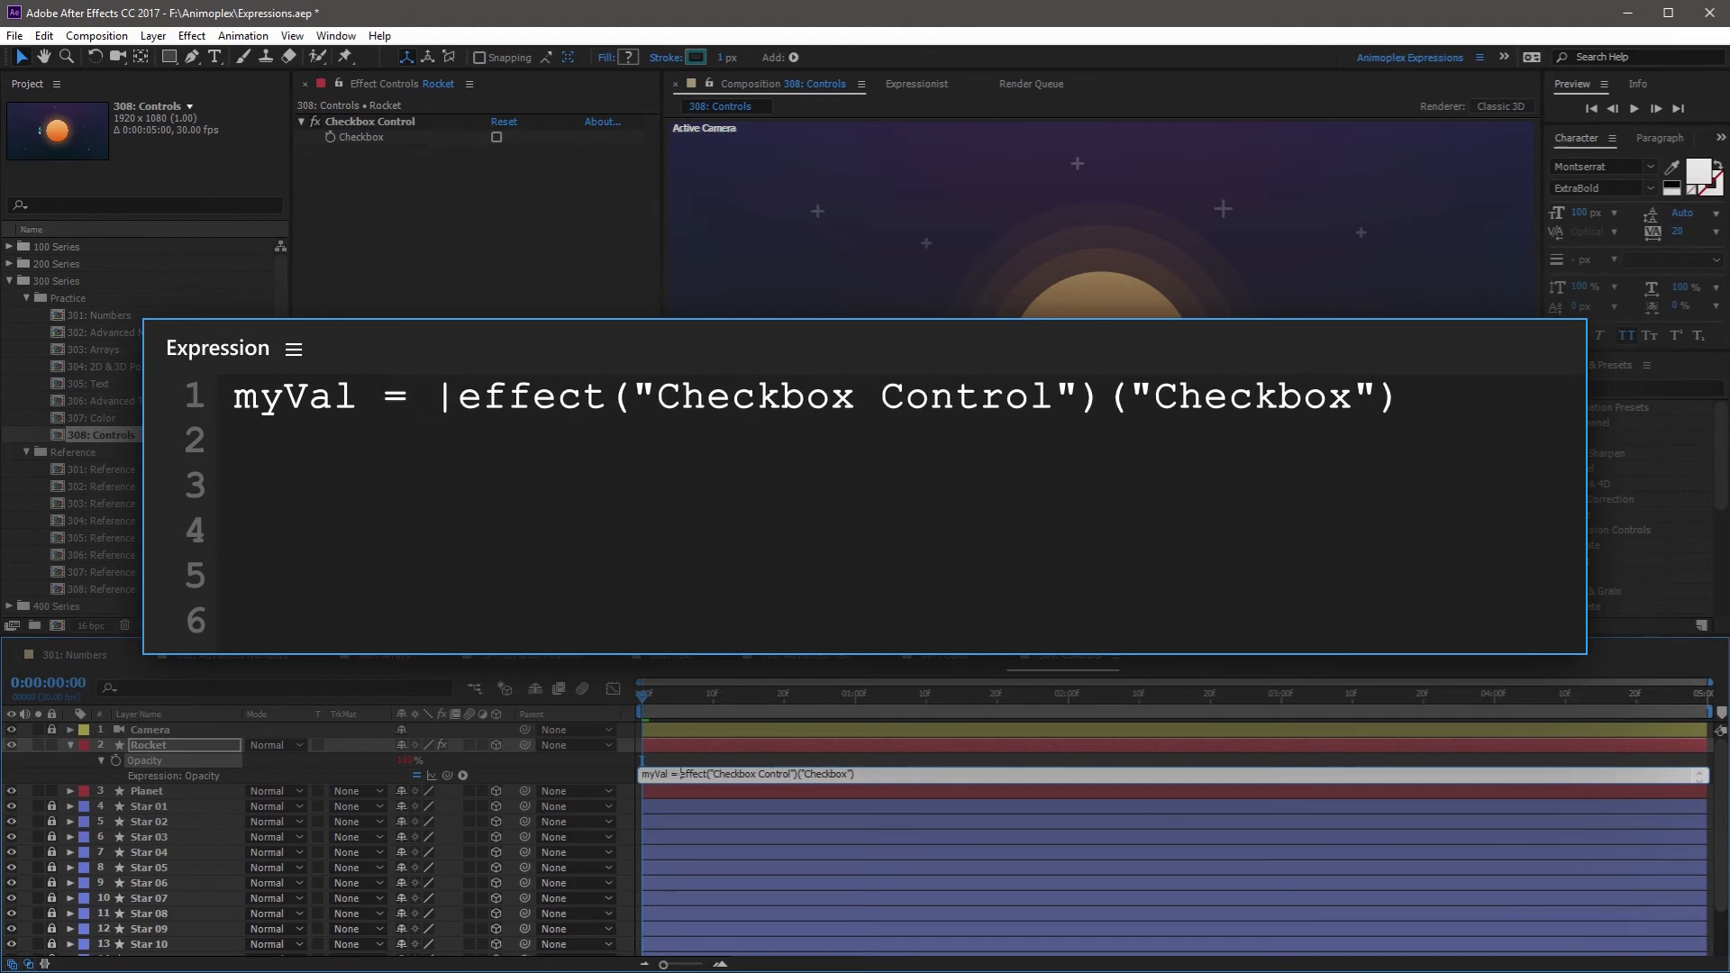
{"action": "key", "text": "BackSpace"}
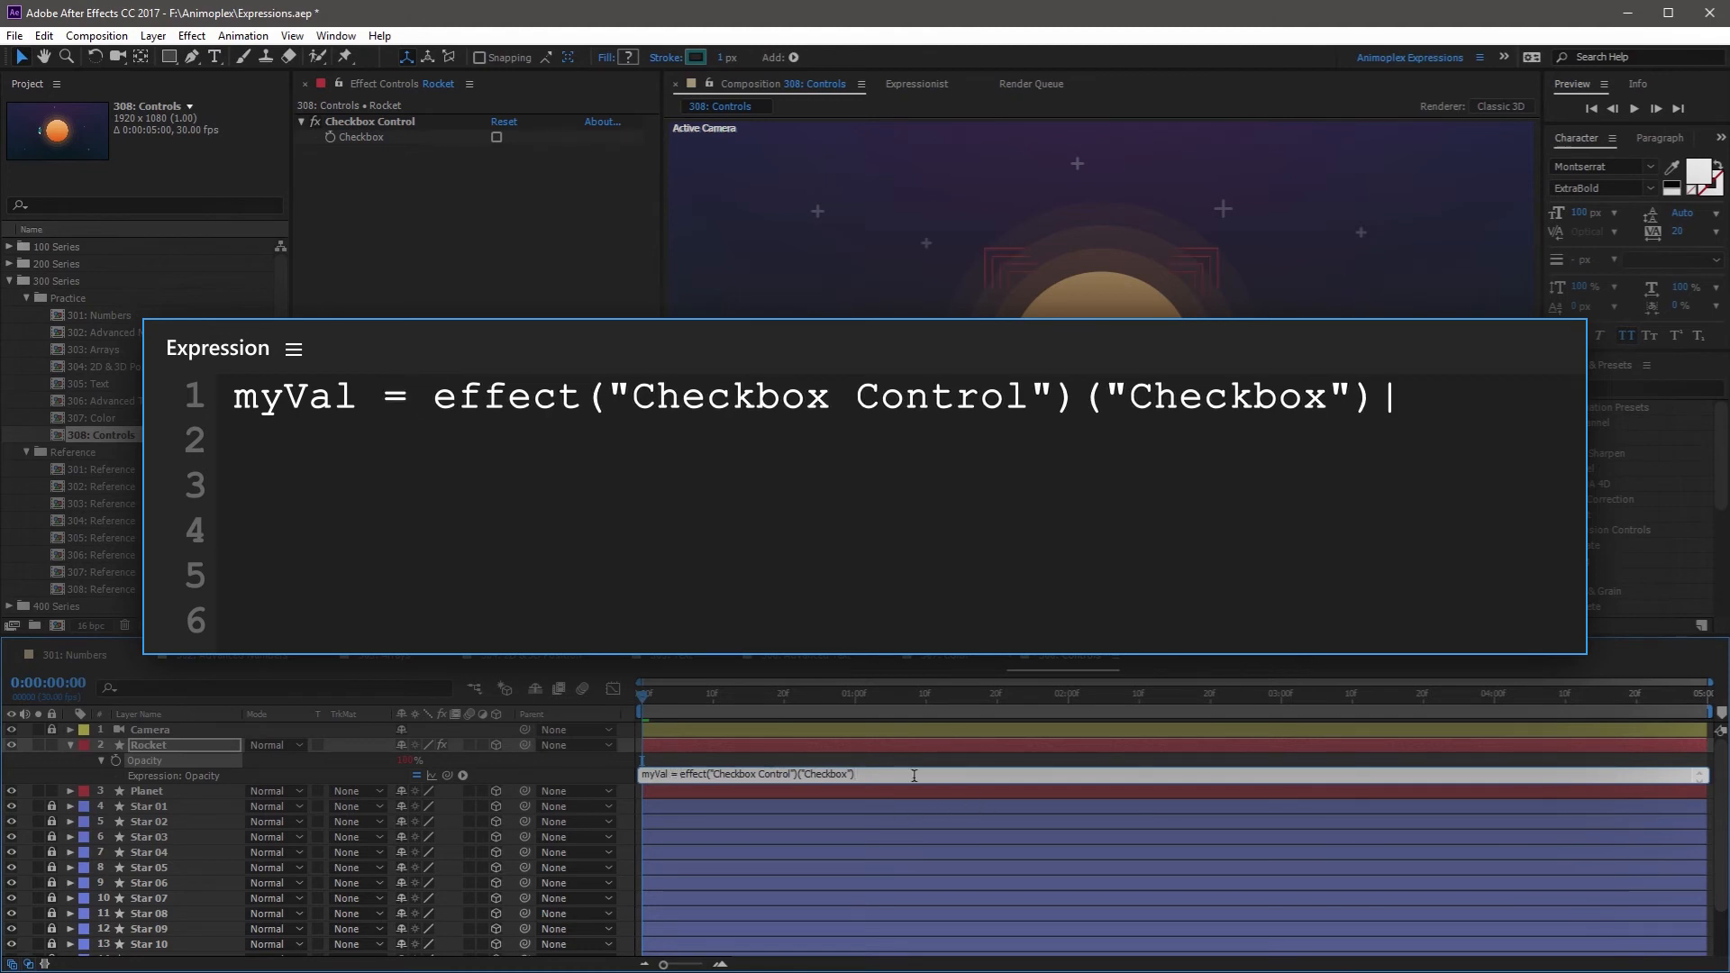
{"action": "type", "text": ";"}
{"action": "key", "text": "Return"}
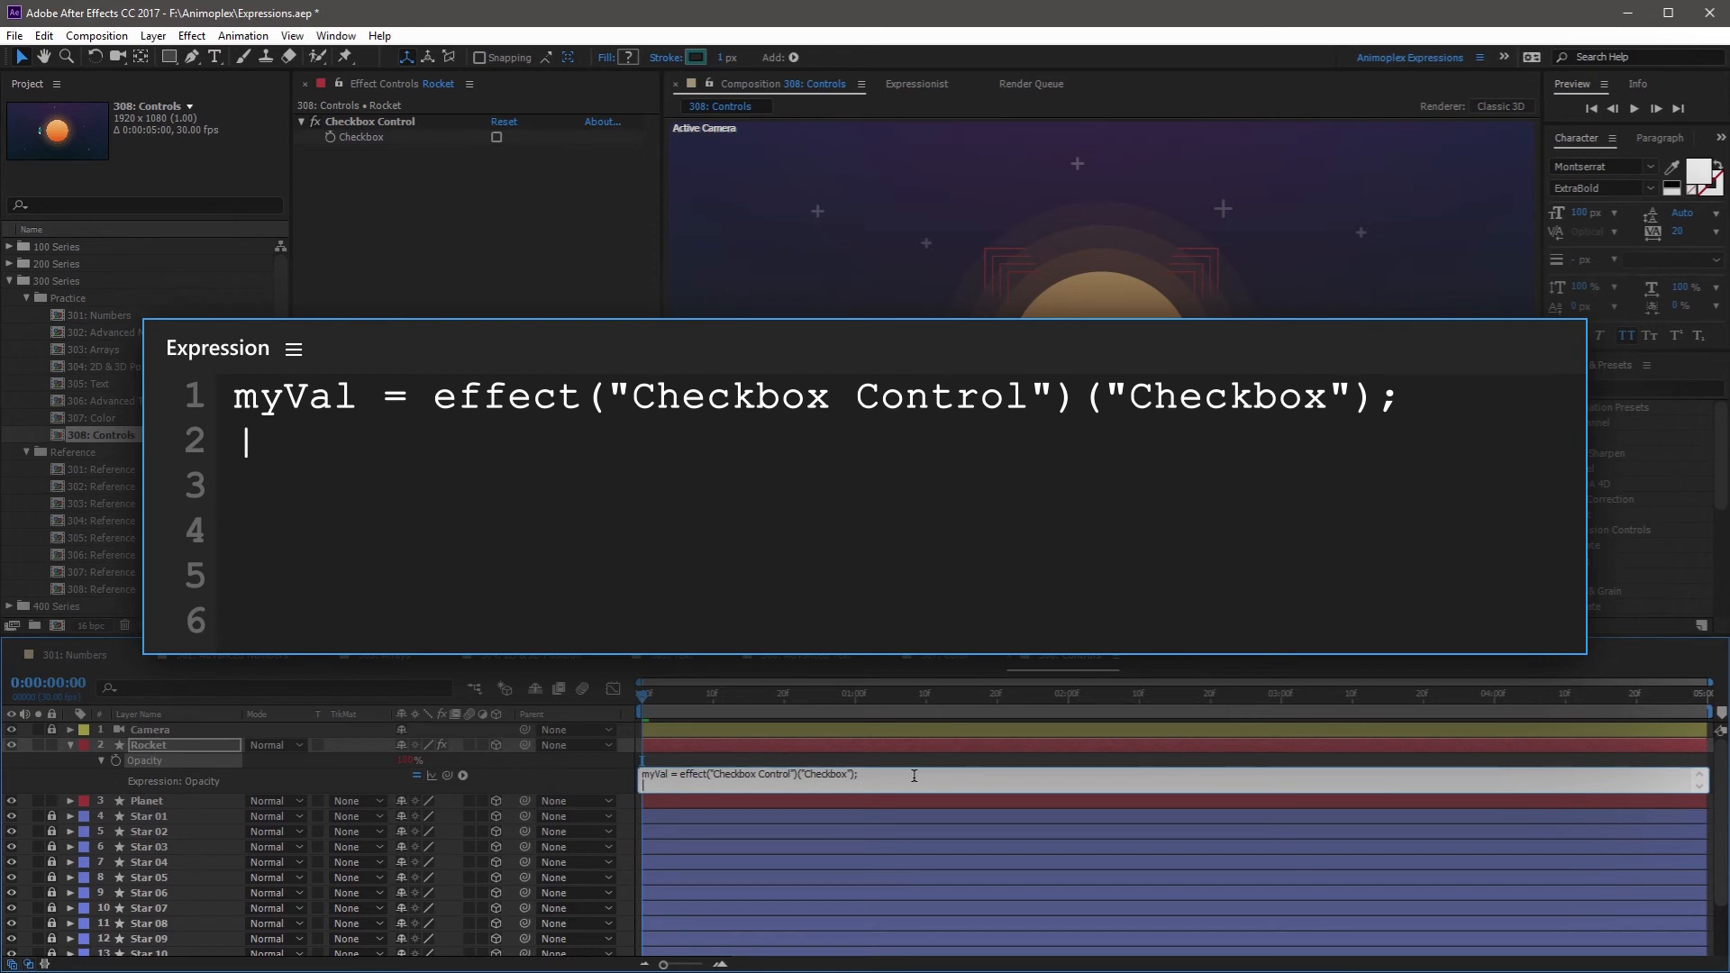
Add the condition if (myVal == true) { myResult = 100 } as the second line of the Rocket's Opacity expression
{"action": "type", "text": "if ("}
{"action": "type", "text": "myVal"}
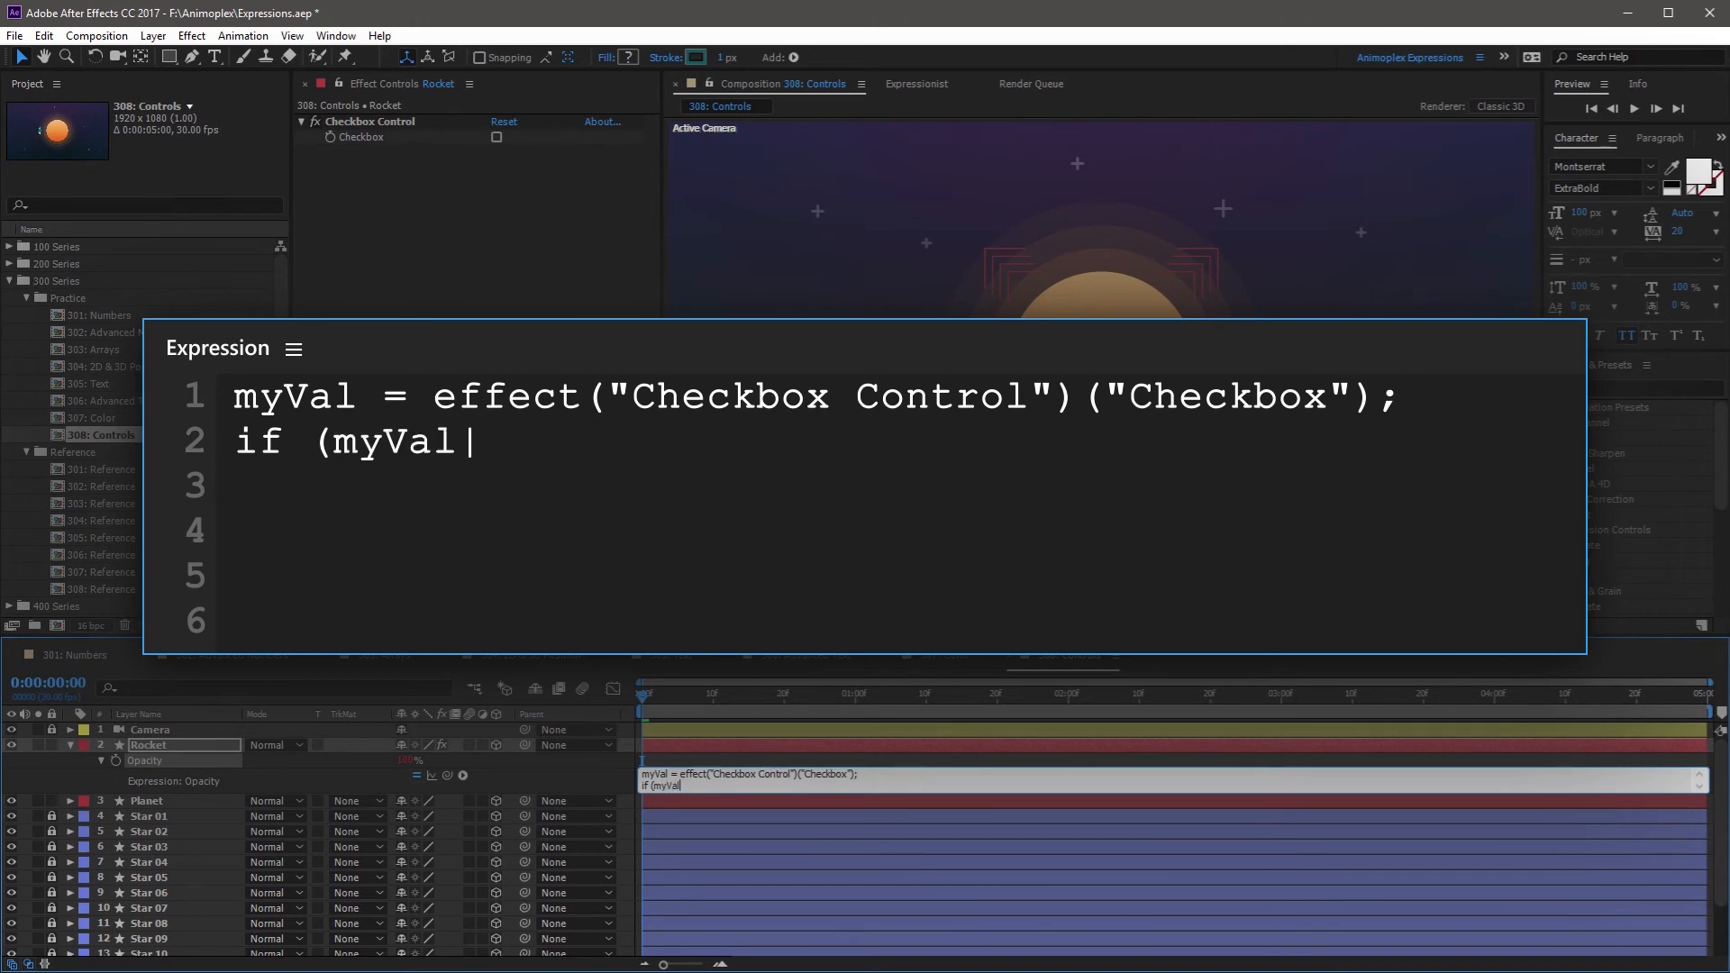
{"action": "type", "text": " == true"}
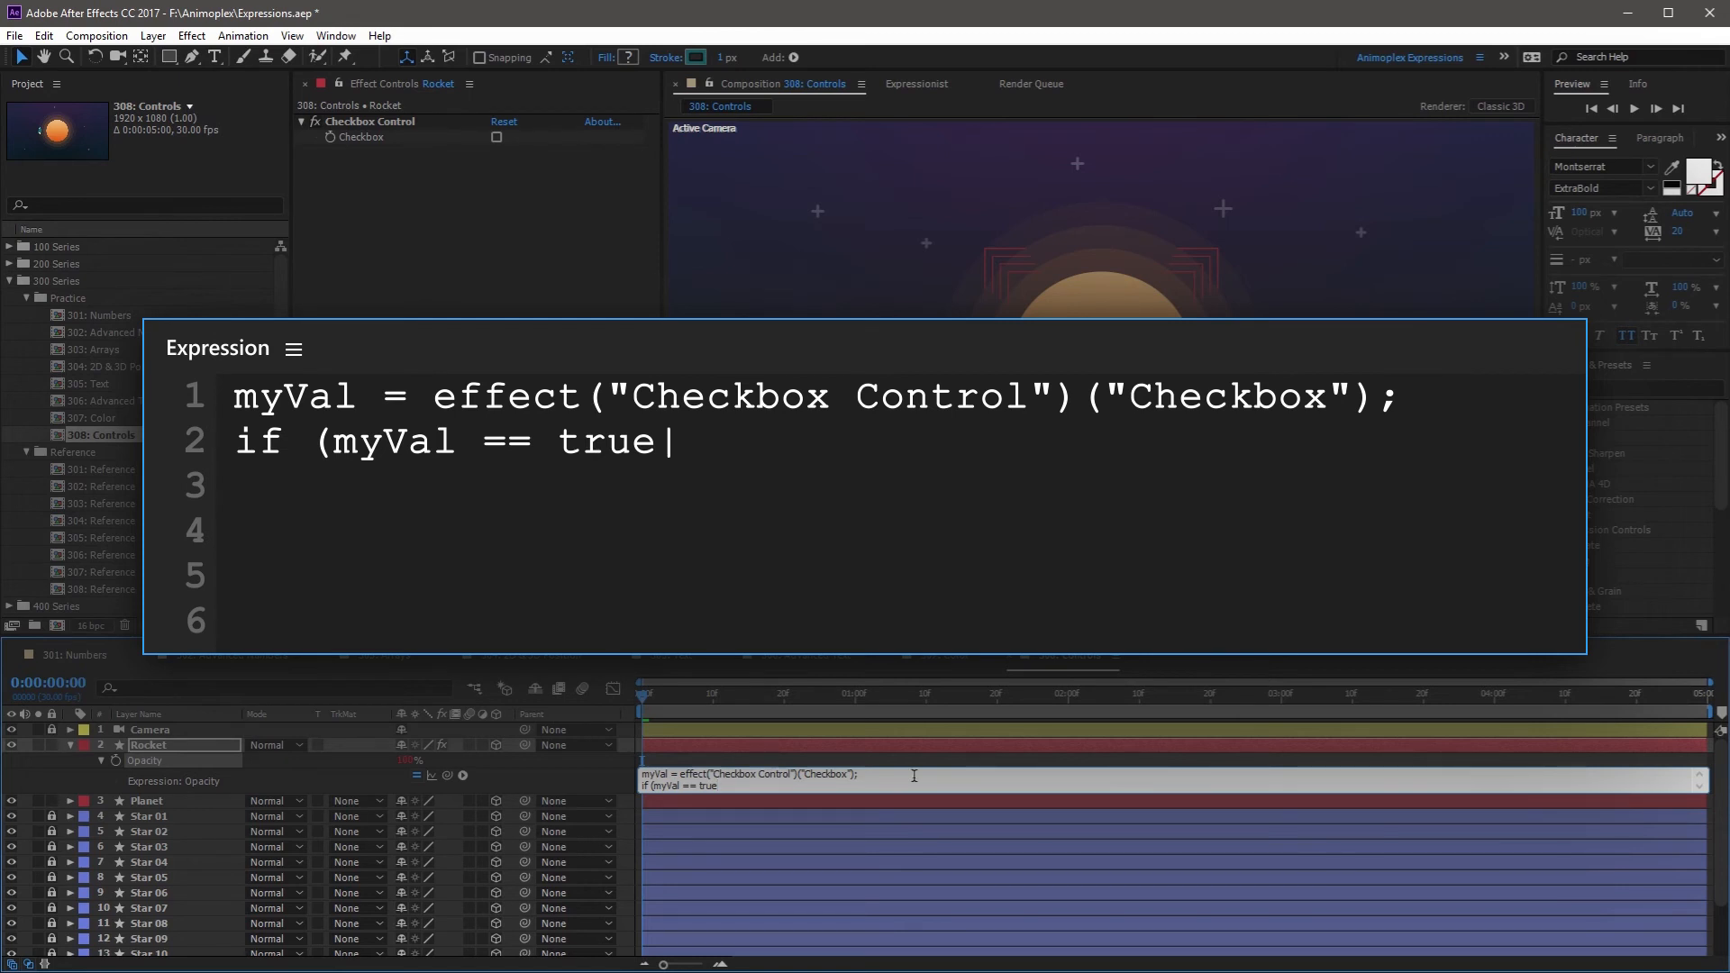
{"action": "type", "text": ") { myResult"}
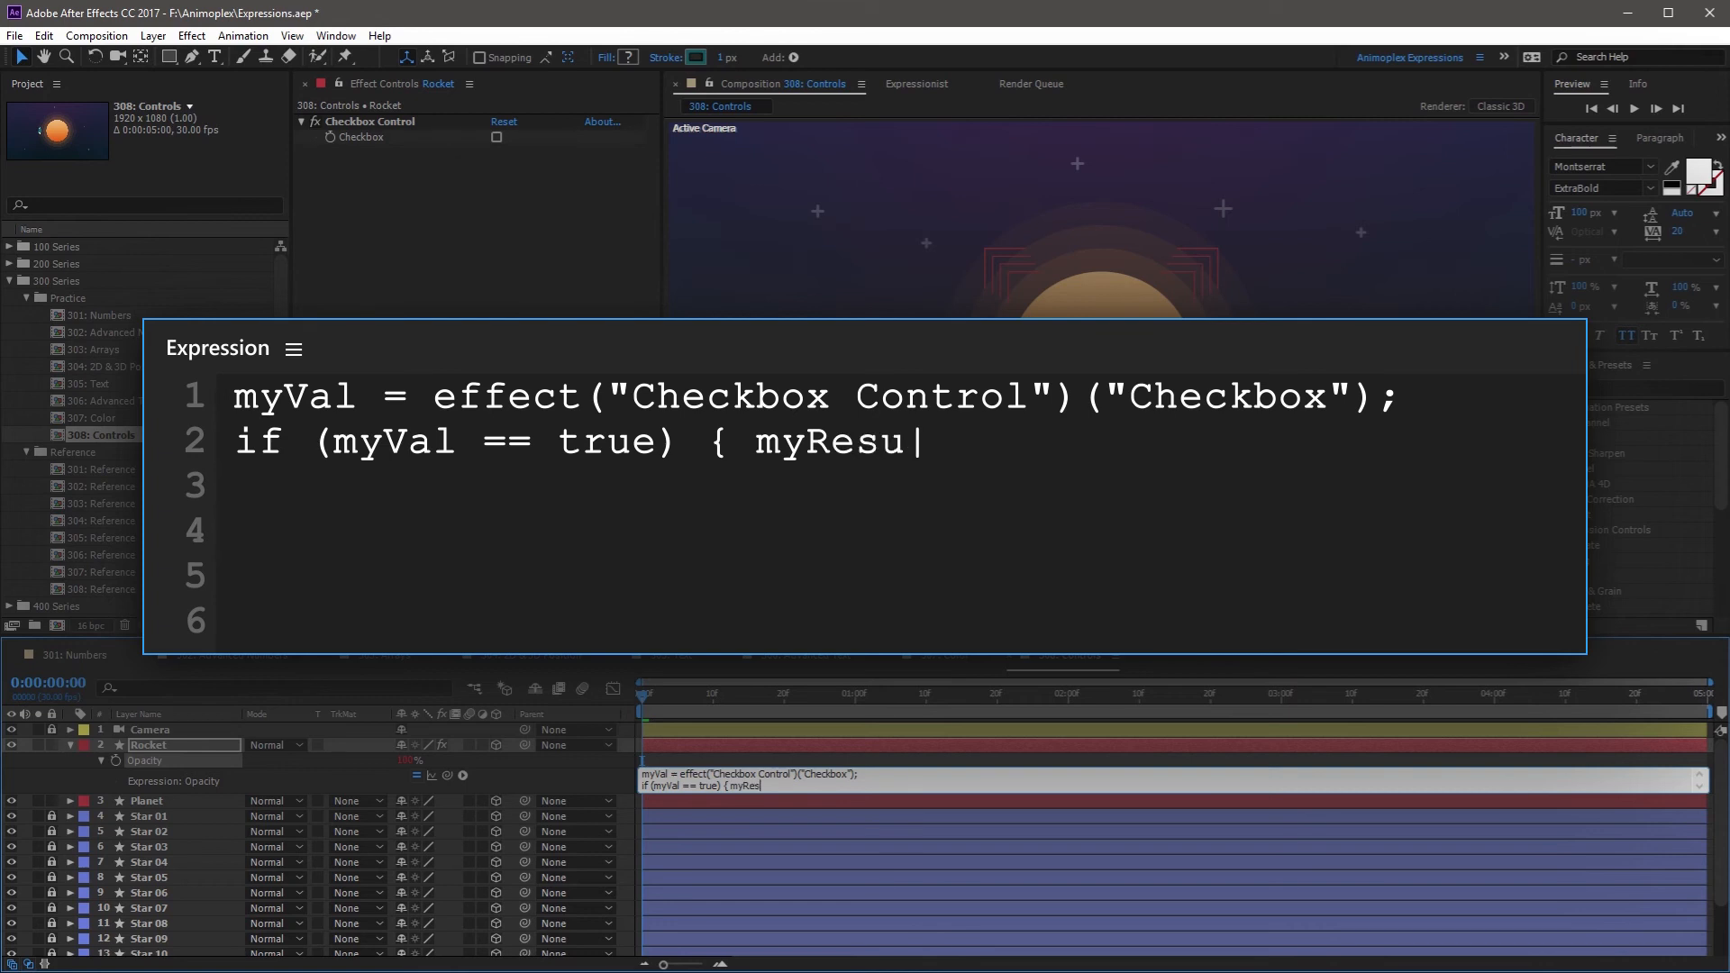
{"action": "type", "text": " = 100 }"}
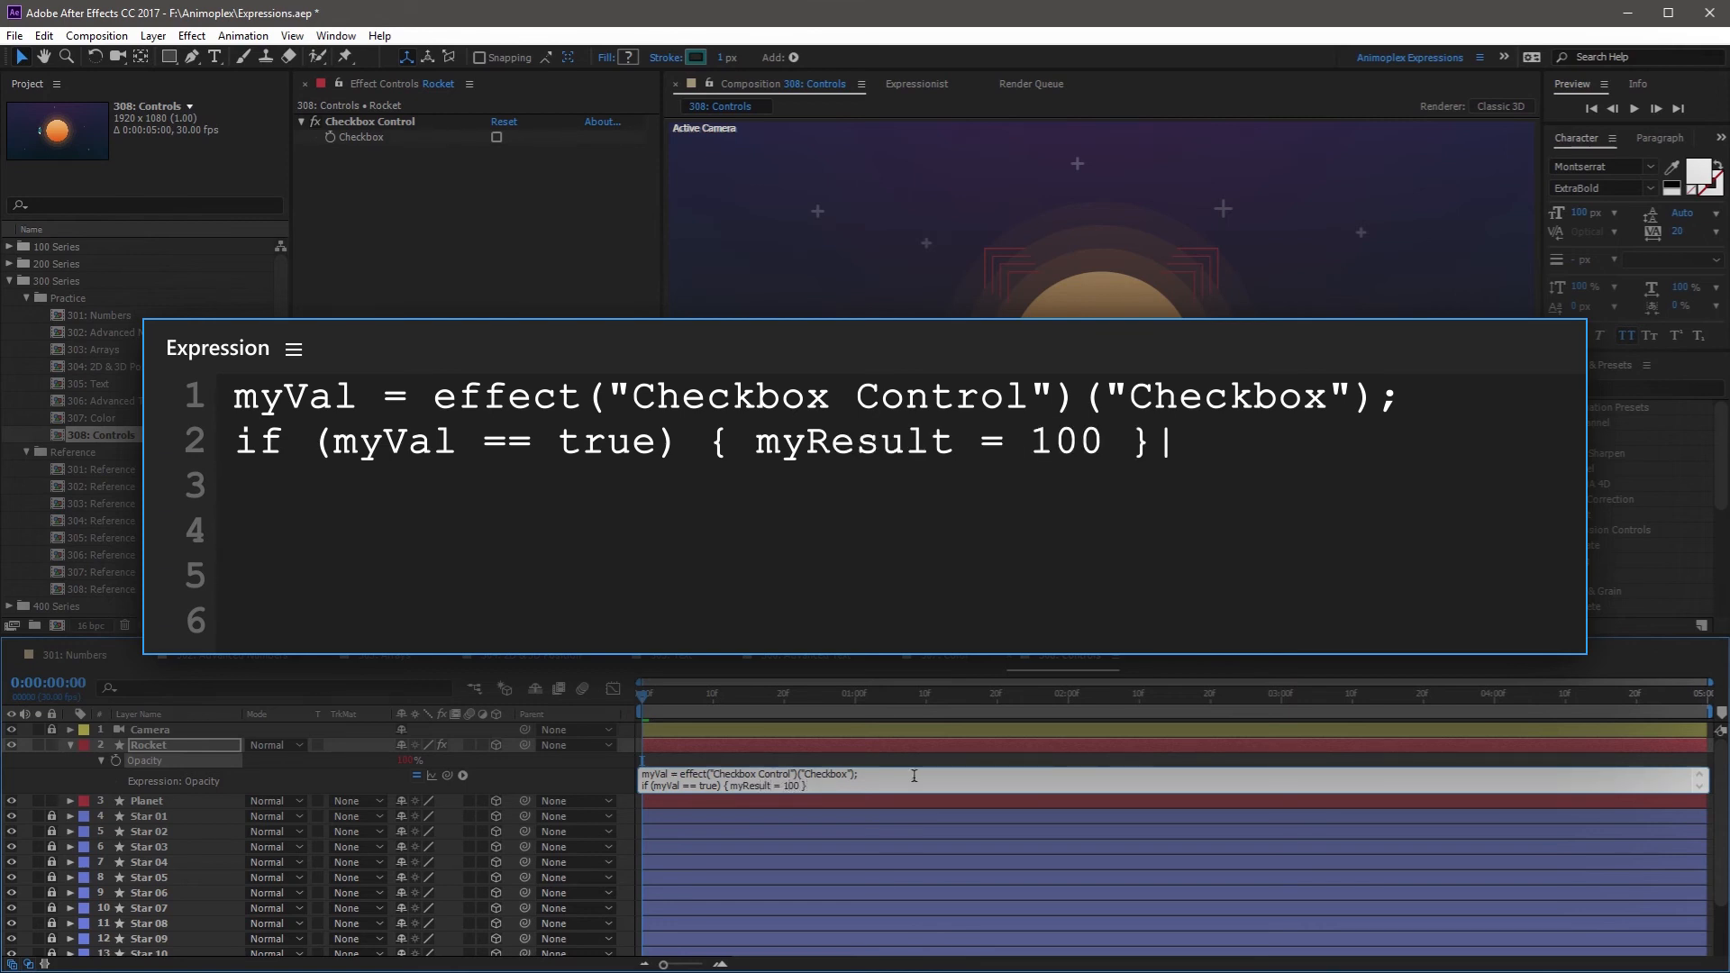
Complete the Rocket's Opacity expression with the line else { myResult = 0 } and a final line myResult, and apply it
{"action": "key", "text": "Return"}
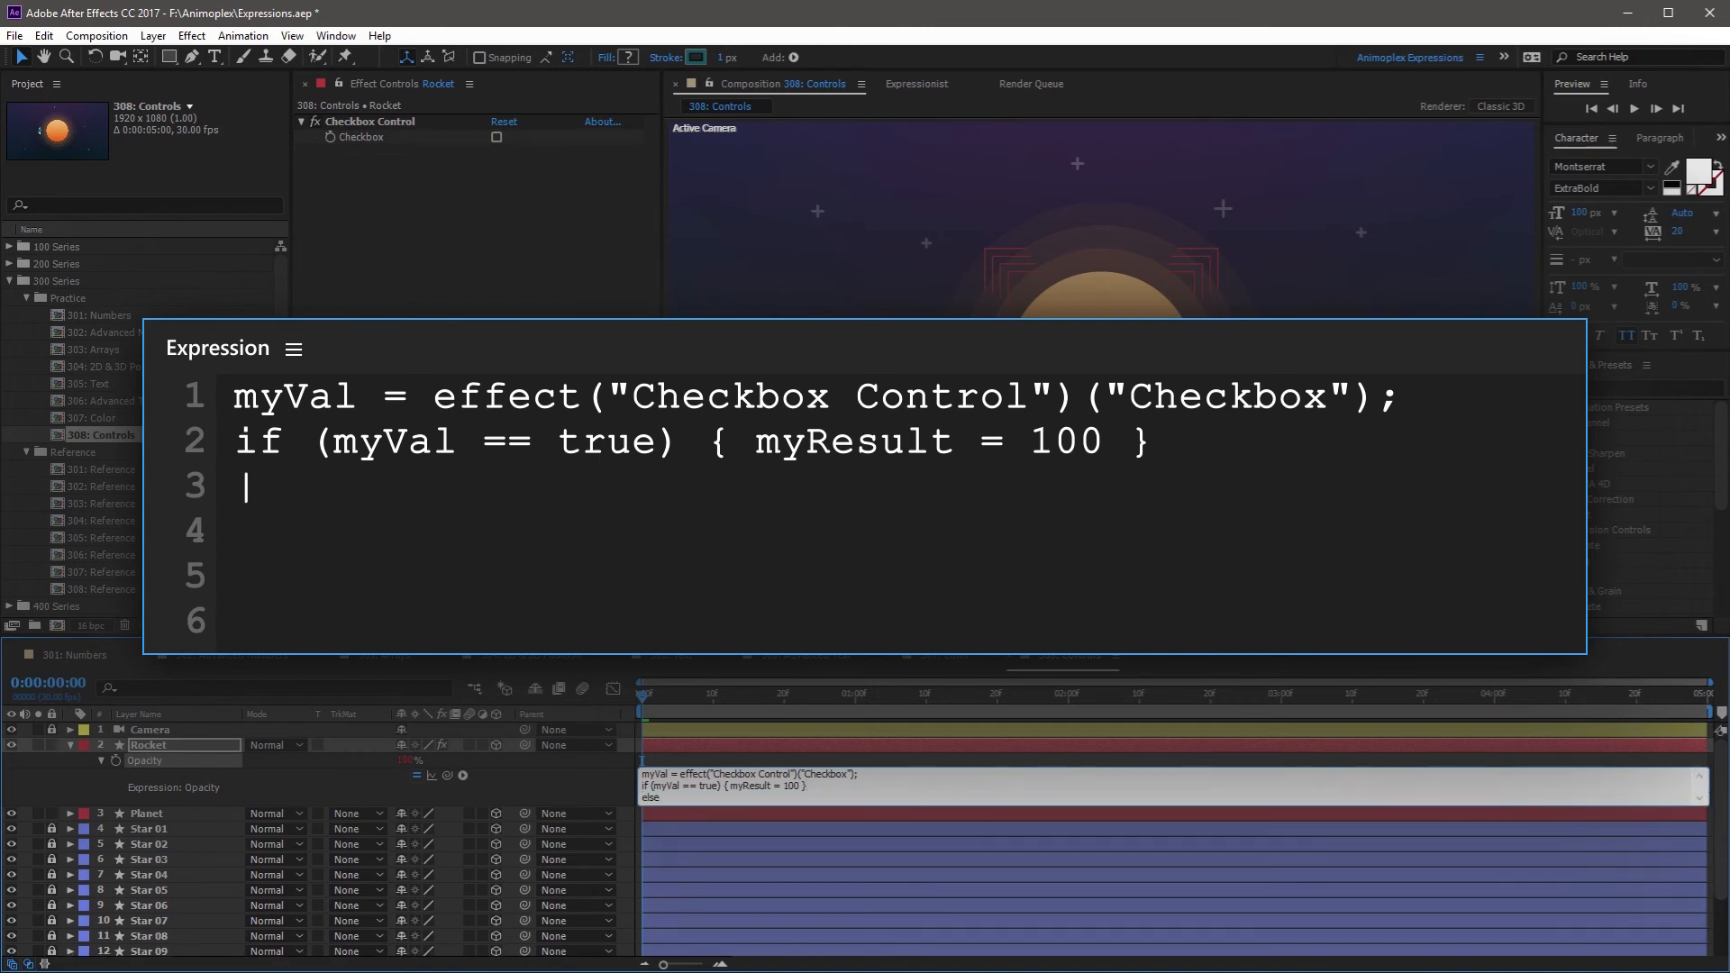
{"action": "type", "text": "else {"}
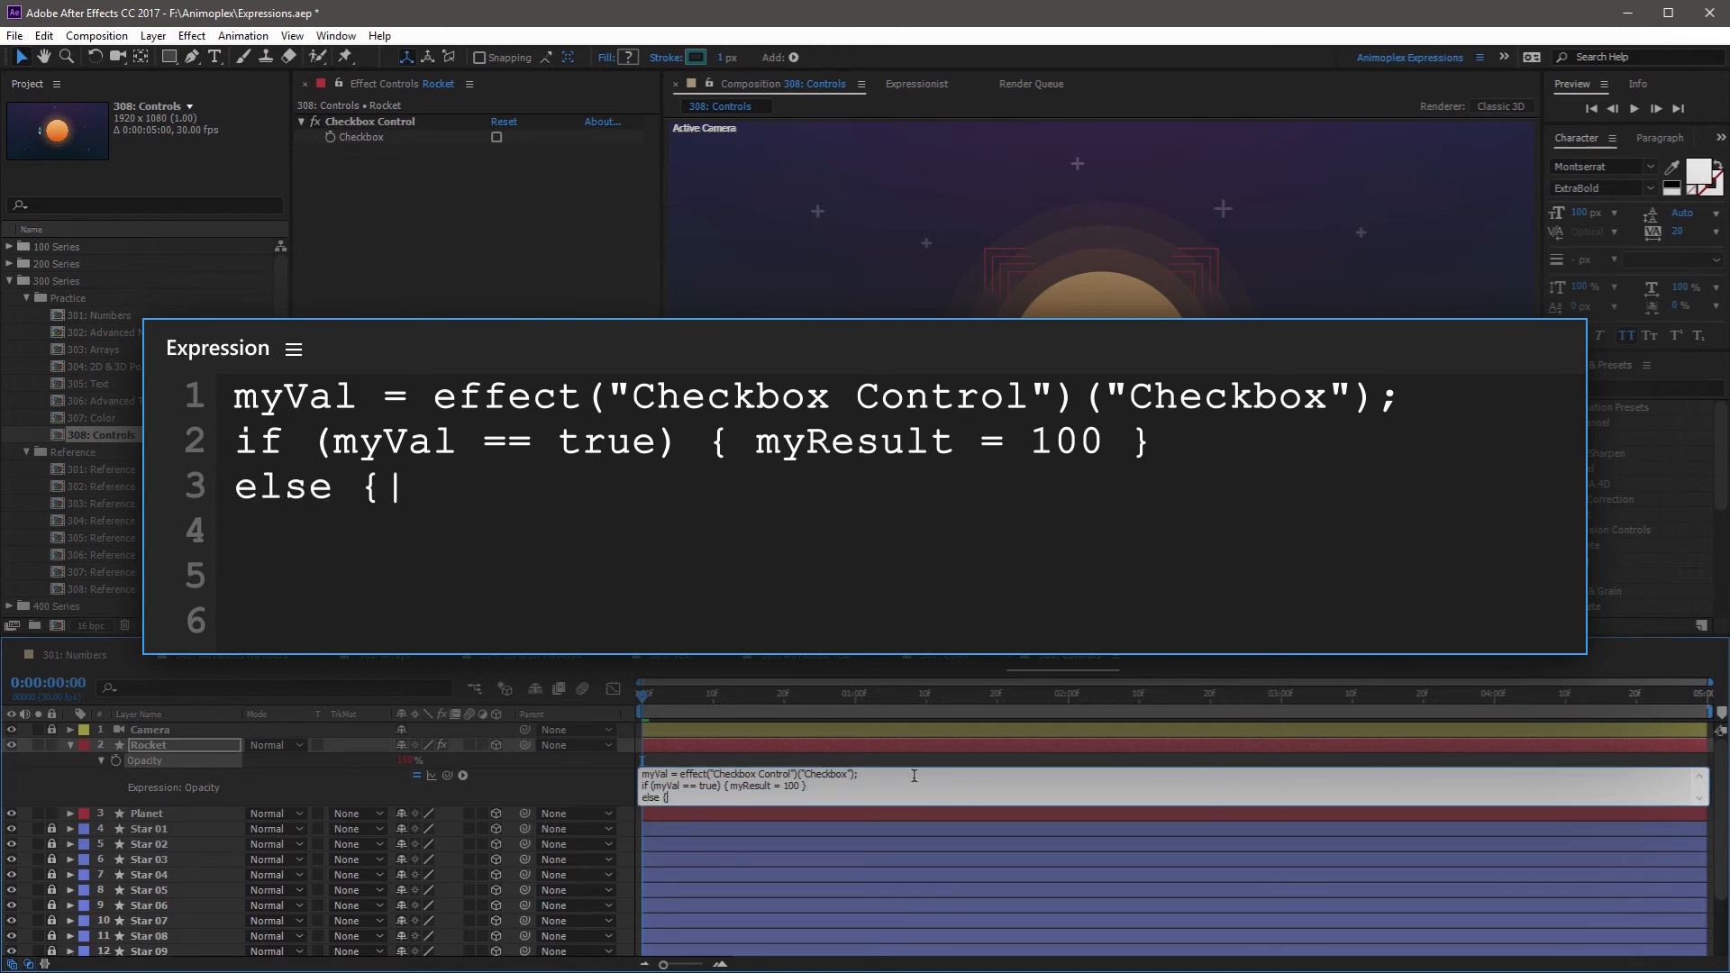
{"action": "type", "text": " myResu"}
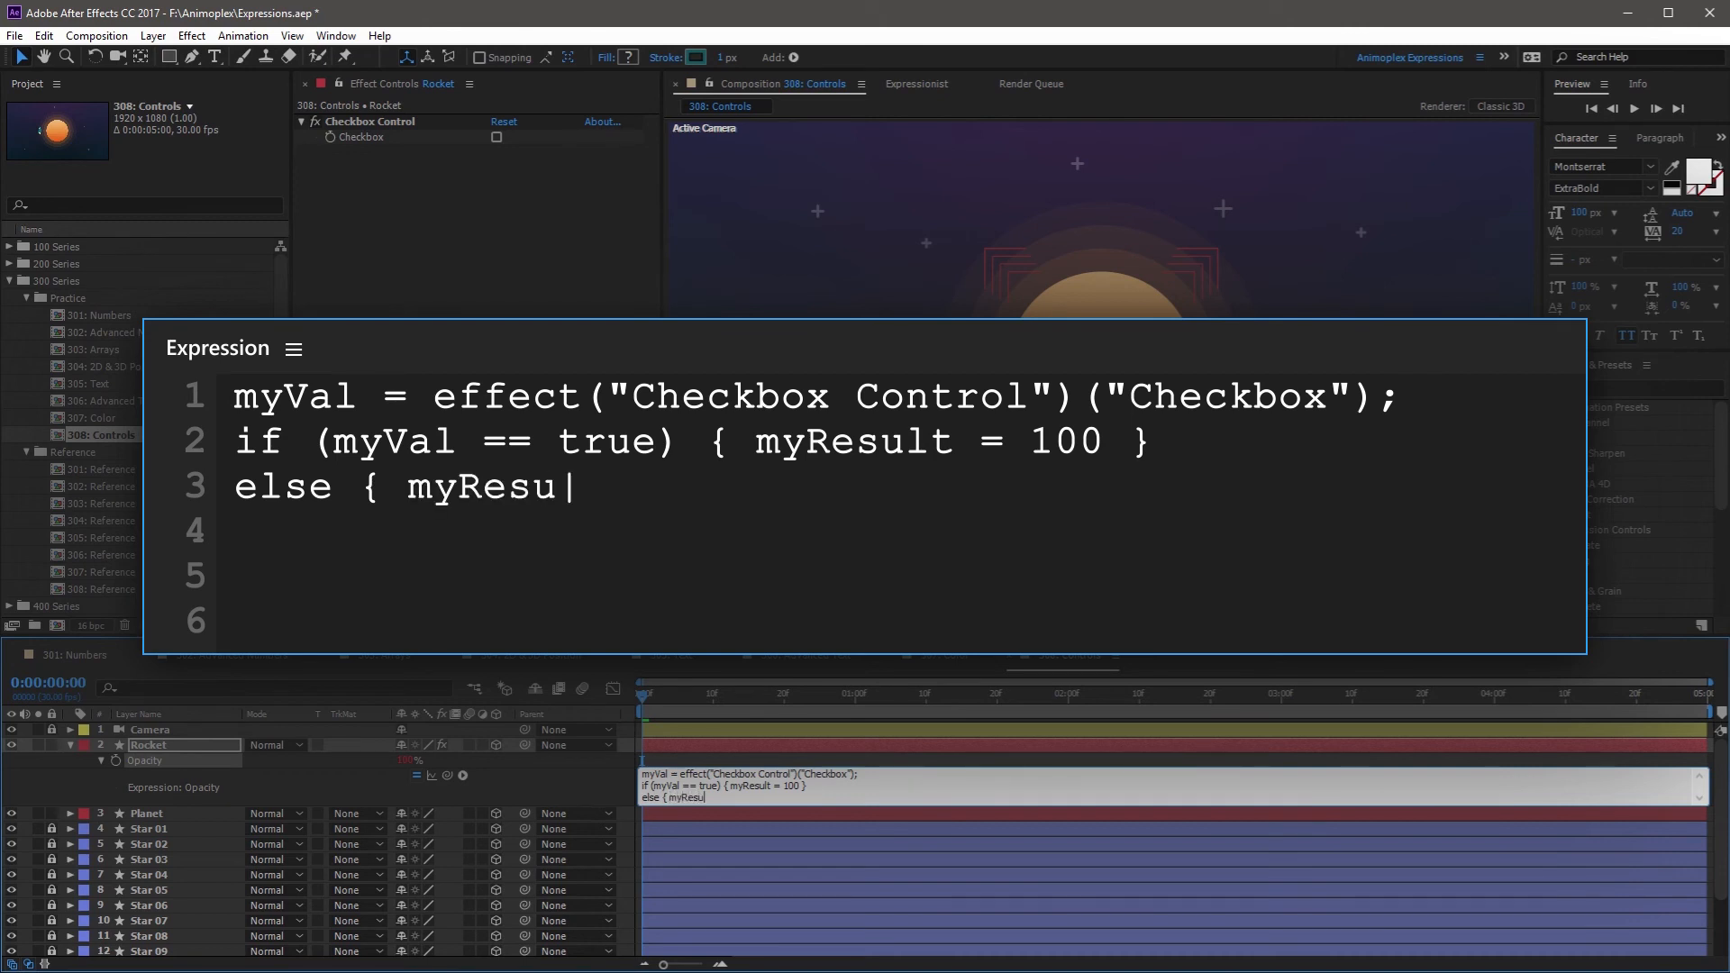
{"action": "type", "text": "lt = 0 }"}
{"action": "key", "text": "Return"}
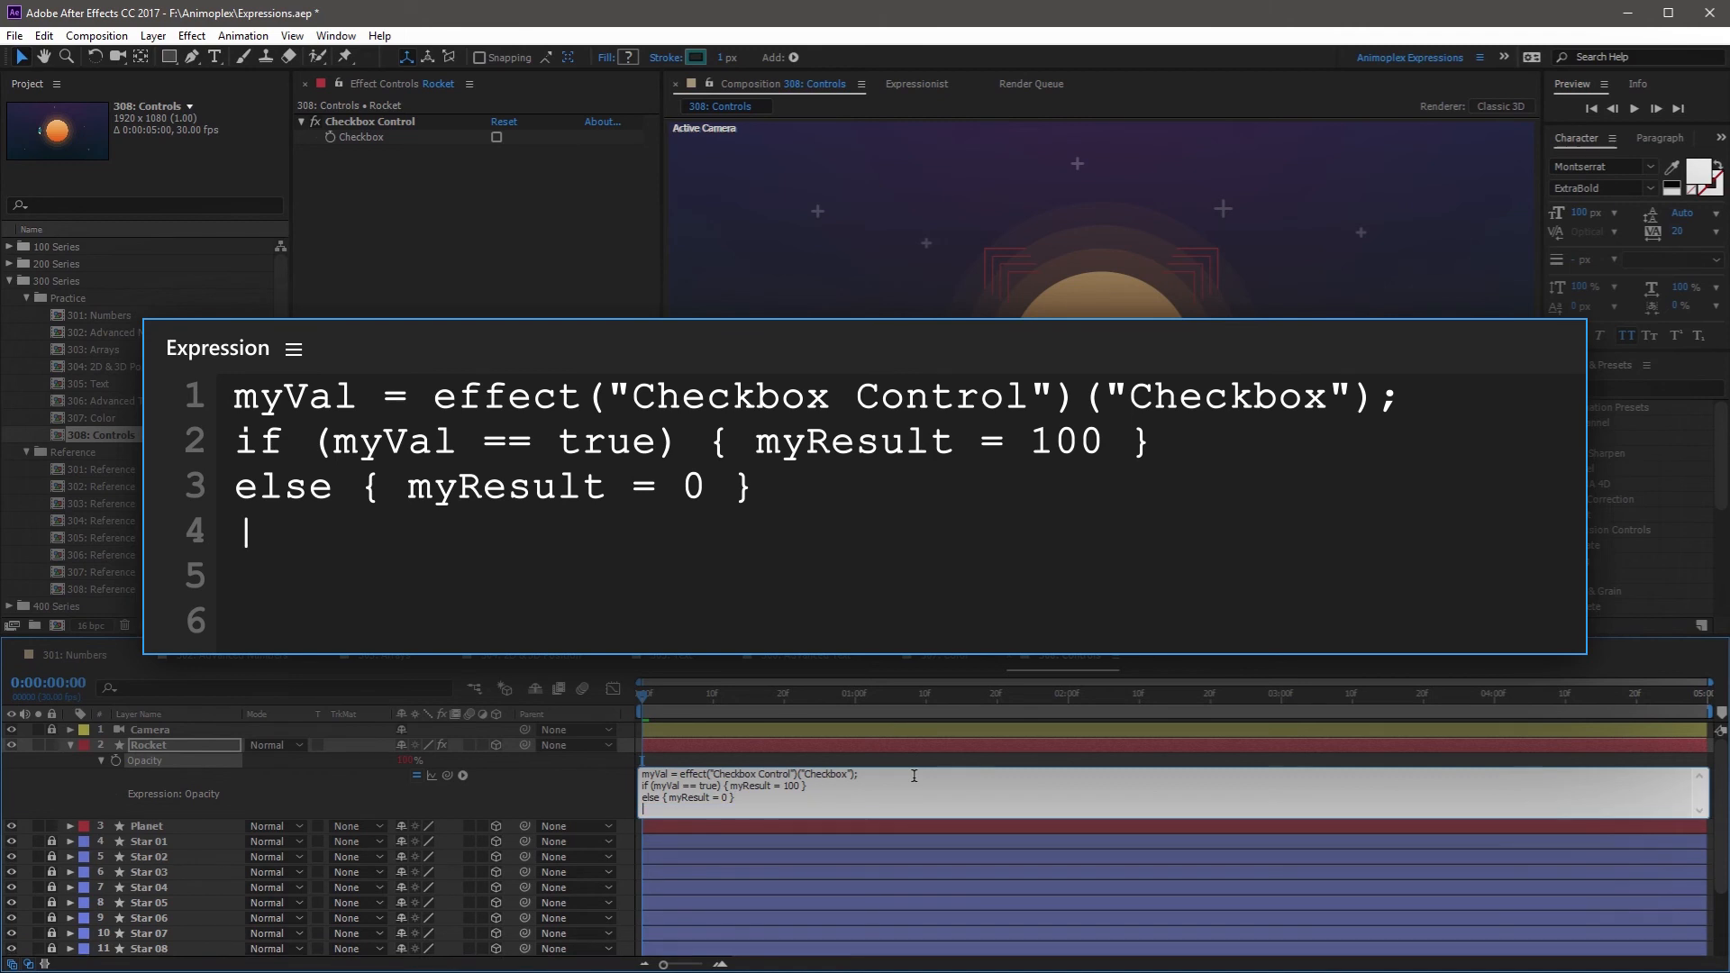
{"action": "type", "text": "myResult"}
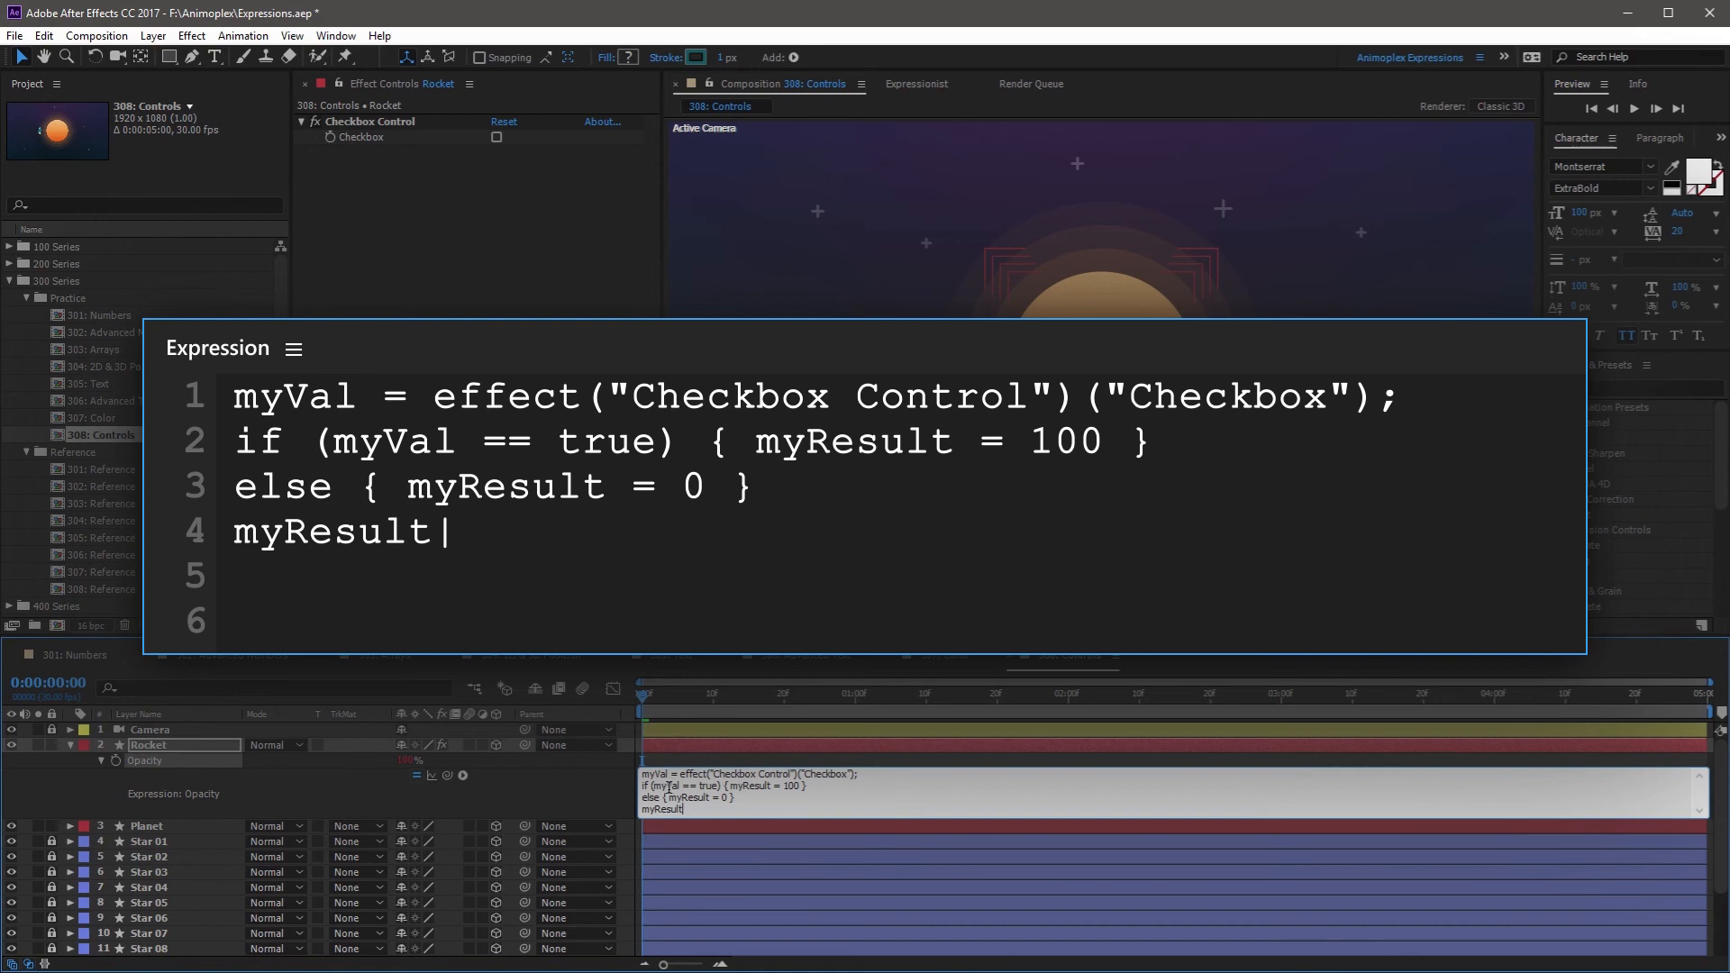
{"action": "left_click", "coordinate": [593, 790]}
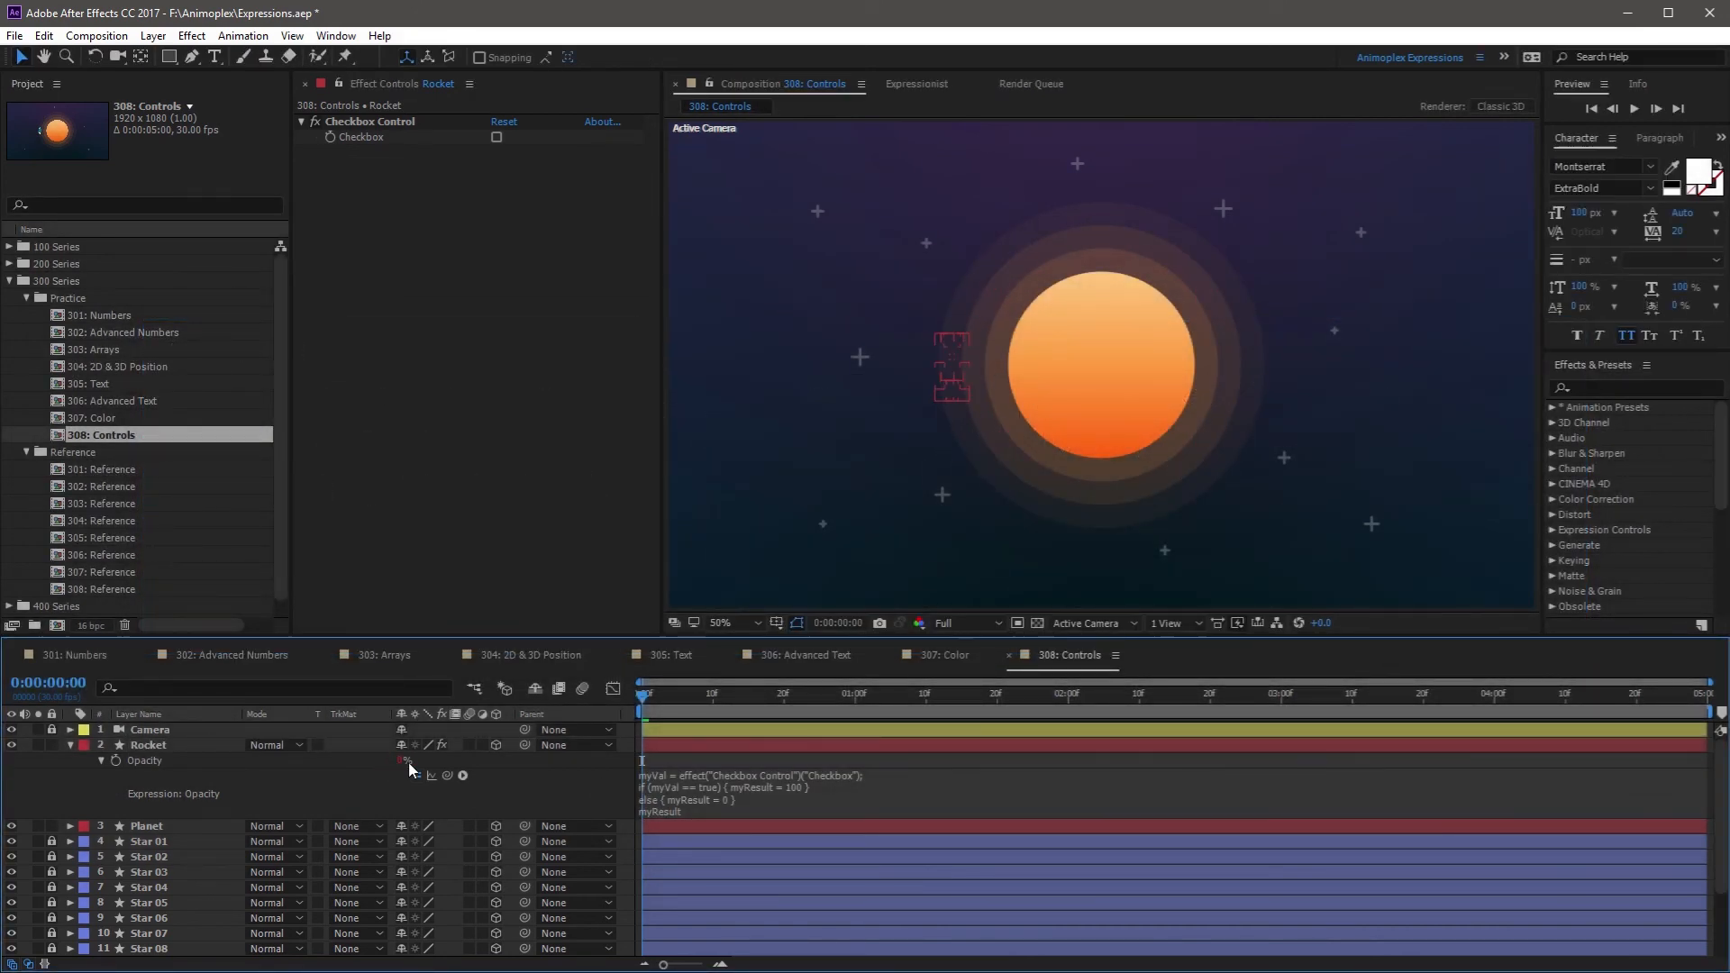
Turn on the Rocket's Checkbox Control to test the conditional Opacity expression
{"action": "left_click", "coordinate": [377, 121]}
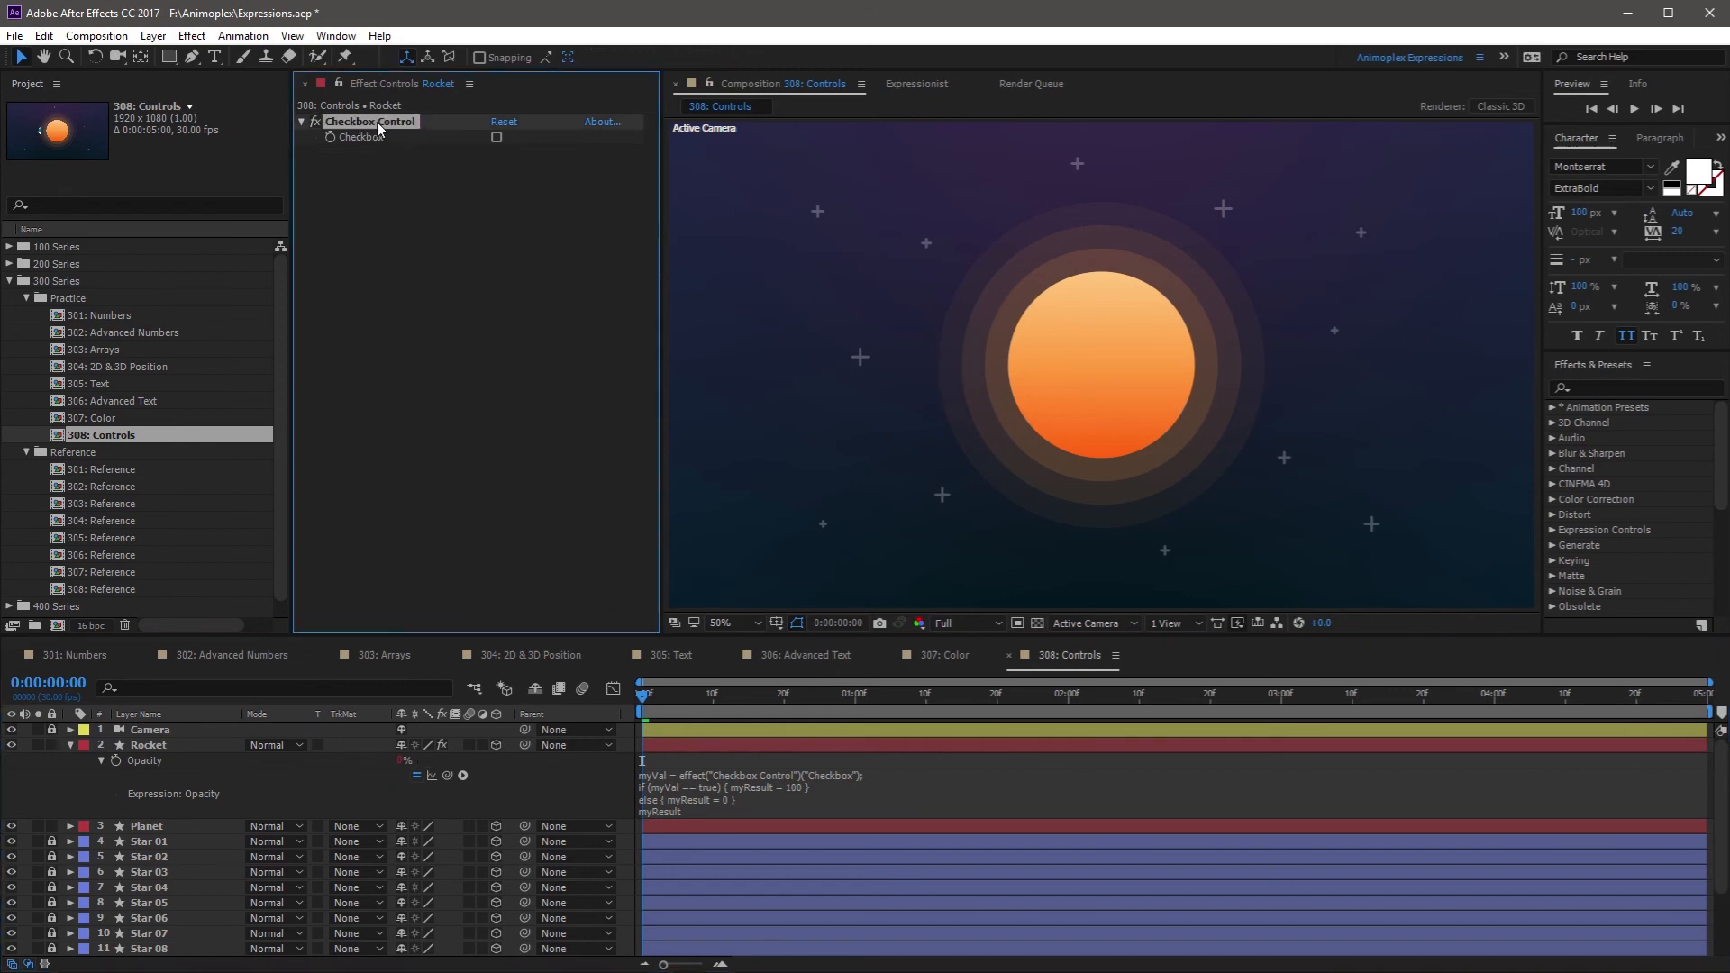
{"action": "left_click", "coordinate": [496, 138]}
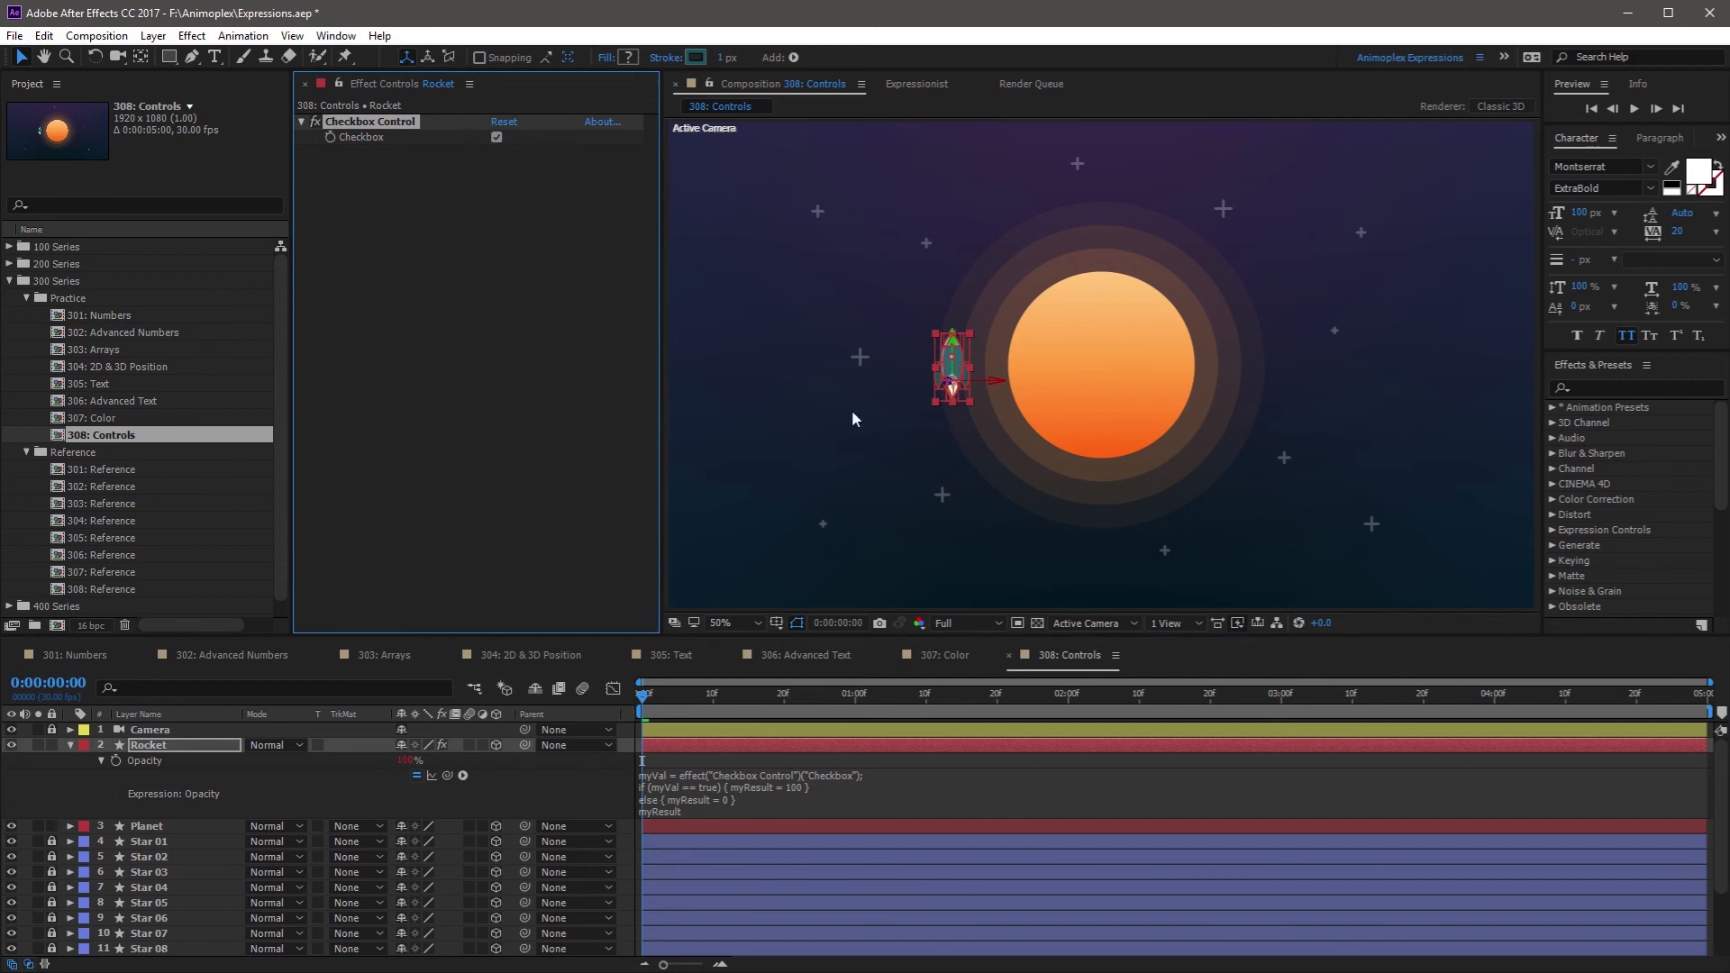
{"action": "left_click", "coordinate": [599, 789]}
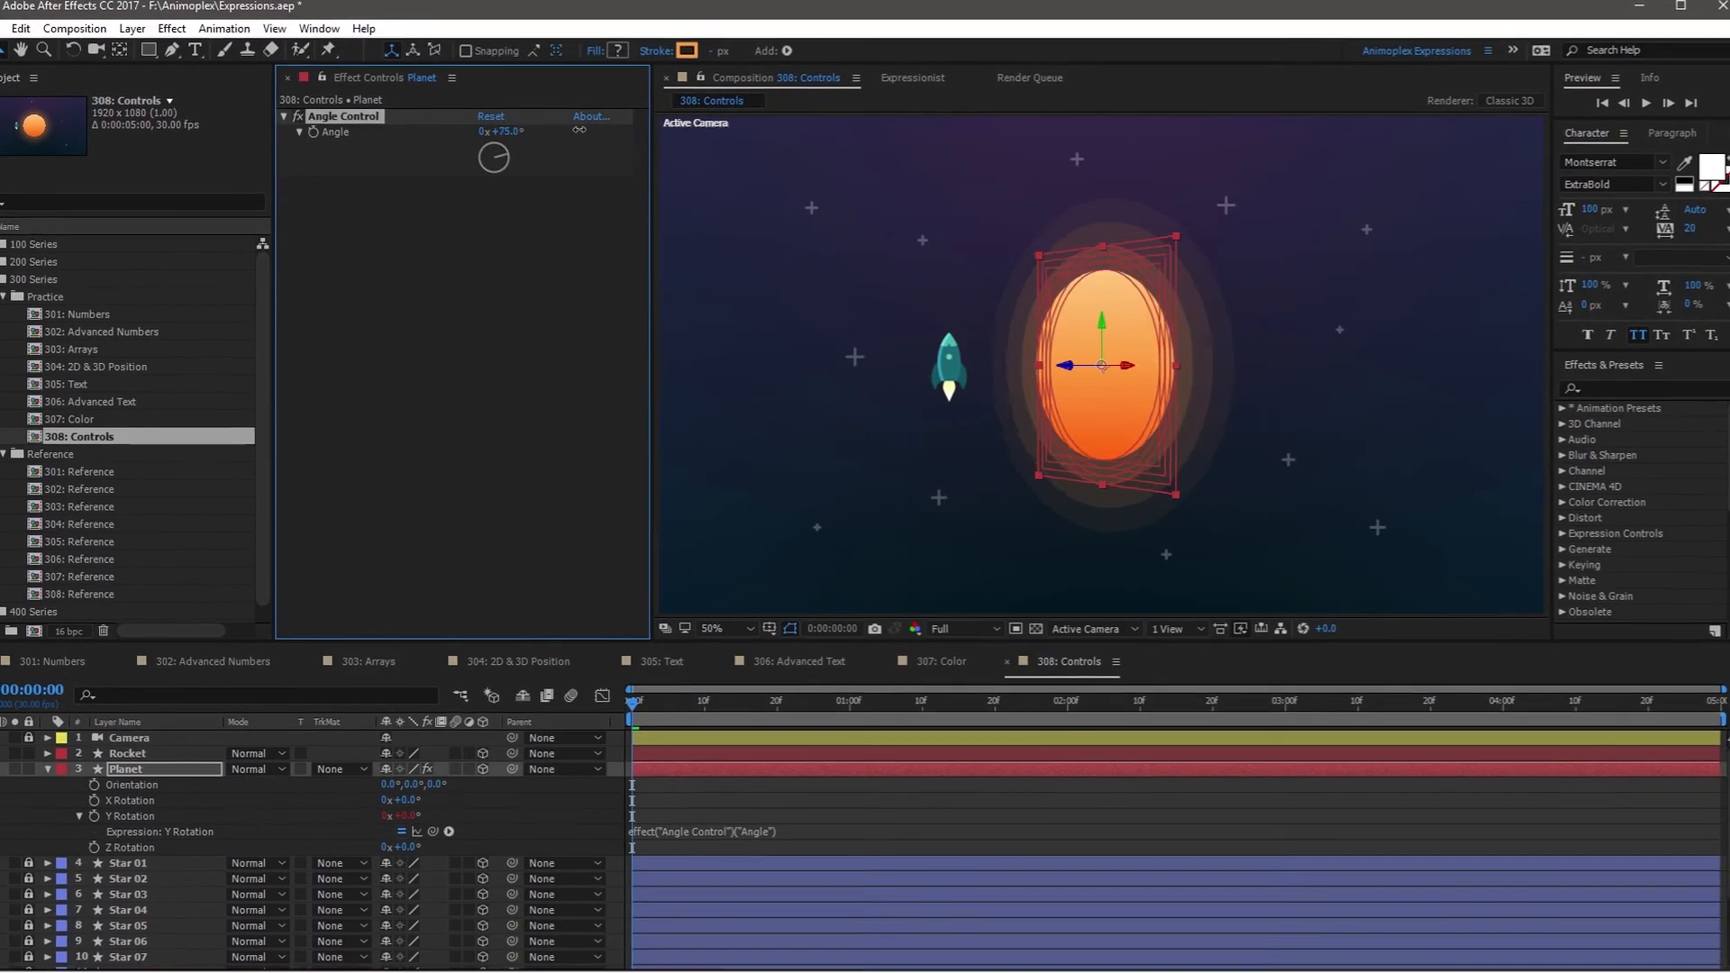
Set the Planet's Angle Control to about -37° to turn the planet through its Y Rotation expression
{"action": "left_click_drag", "start_coordinate": [579, 129], "coordinate": [451, 100]}
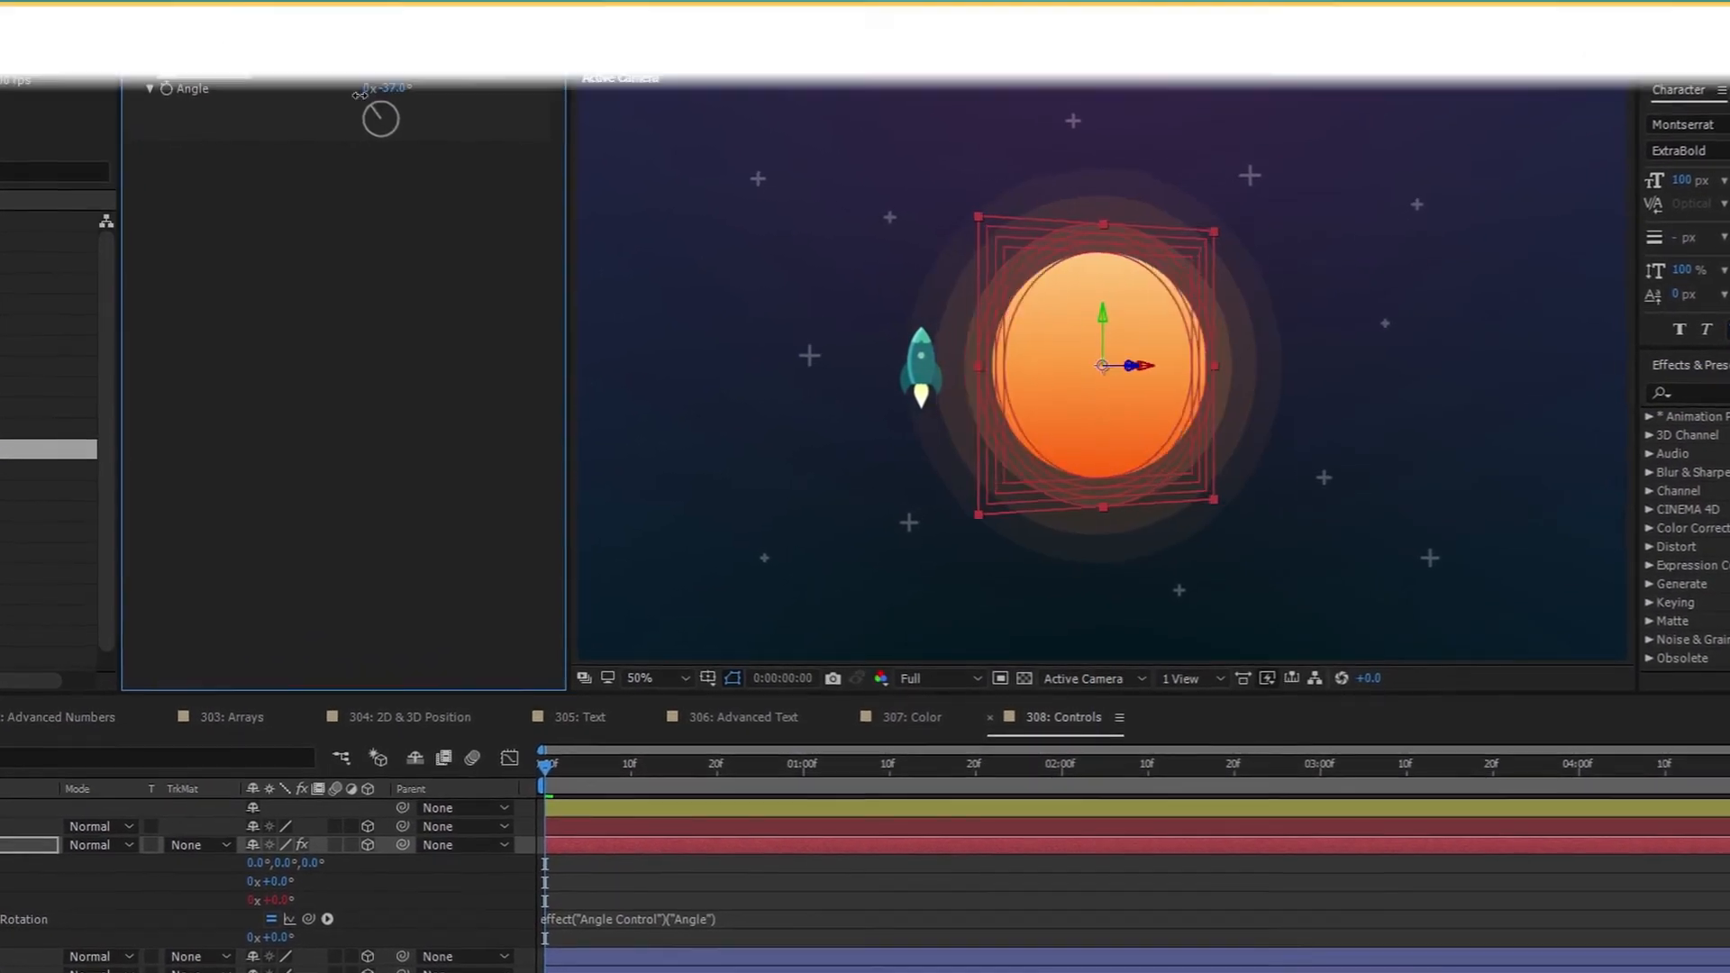